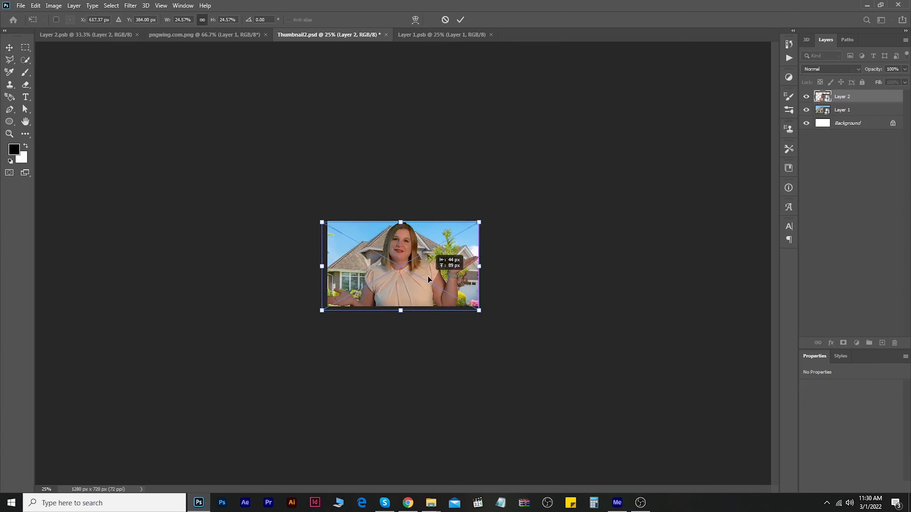
Scale the cut-out woman layer to fill the canvas and position it in front of the house background
{"action": "left_click_drag", "start_coordinate": [482, 221], "coordinate": [477, 227]}
{"action": "key", "text": "Return"}
{"action": "scroll", "coordinate": [477, 233], "scroll_direction": "up", "scroll_amount": 4}
Apply a Gaussian Blur with a radius of about 4.3 pixels to the house background layer
{"action": "left_click", "coordinate": [476, 235]}
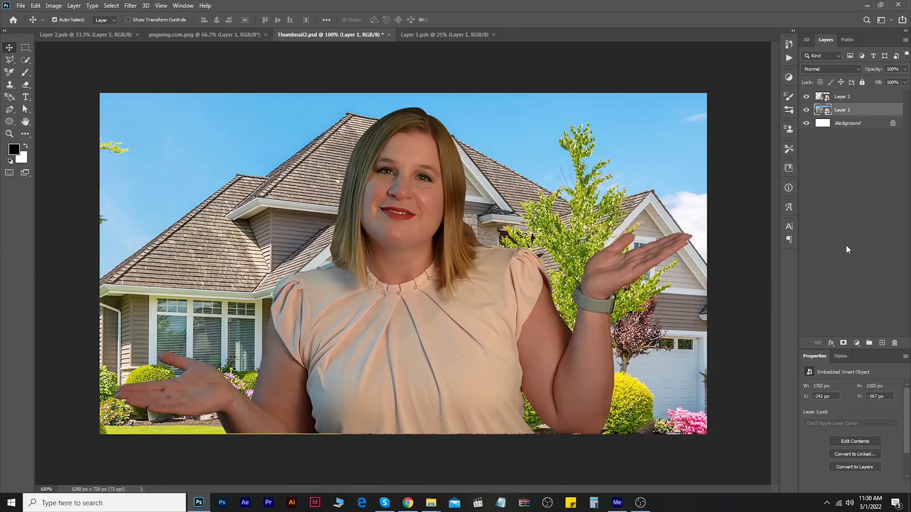
{"action": "left_click", "coordinate": [130, 6]}
{"action": "mouse_move", "coordinate": [154, 128]}
{"action": "left_click", "coordinate": [269, 158]}
{"action": "left_click_drag", "start_coordinate": [574, 454], "coordinate": [569, 455]}
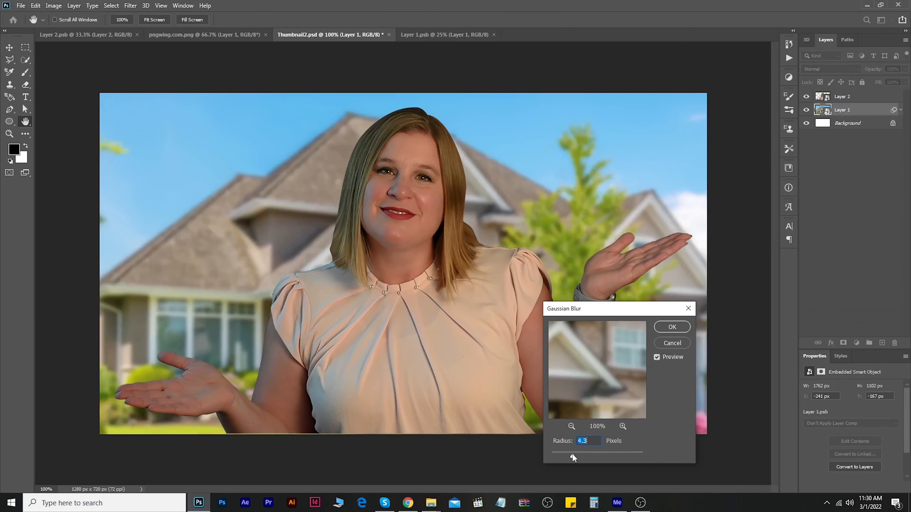
{"action": "left_click", "coordinate": [672, 327]}
Bring the house-in-hand image from pngwing.com.png into Thumbnail2.psd and scale it down to about 33.5%
{"action": "left_click", "coordinate": [205, 35]}
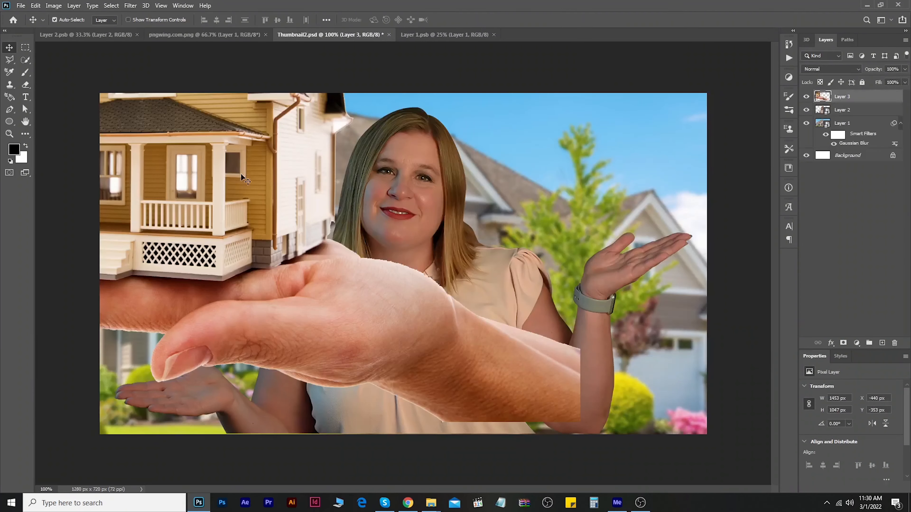
{"action": "key", "text": "ctrl+t"}
{"action": "left_click_drag", "start_coordinate": [580, 174], "coordinate": [352, 157]}
Flip the house-in-hand image horizontally, shrink it slightly and place it at the canvas's upper-left edge
{"action": "right_click", "coordinate": [200, 189]}
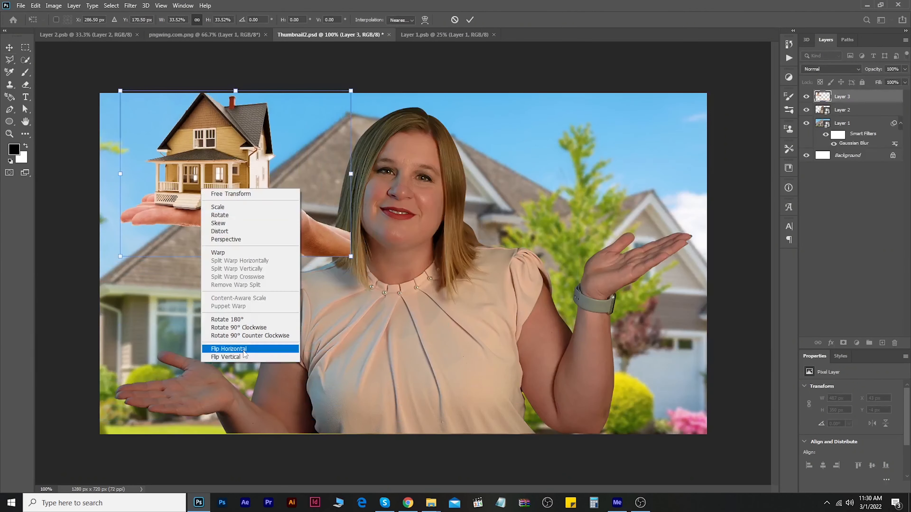
{"action": "left_click", "coordinate": [242, 348]}
{"action": "left_click_drag", "start_coordinate": [247, 201], "coordinate": [205, 204]}
{"action": "left_click_drag", "start_coordinate": [307, 259], "coordinate": [269, 253]}
{"action": "left_click_drag", "start_coordinate": [208, 209], "coordinate": [180, 222]}
{"action": "key", "text": "Return"}
Shift the woman slightly to the right
{"action": "left_click", "coordinate": [362, 286]}
{"action": "left_click_drag", "start_coordinate": [370, 302], "coordinate": [377, 301]}
Add a green two-line text "CASH OFFER" directly above the background layer, beside the small house
{"action": "left_click", "coordinate": [313, 196]}
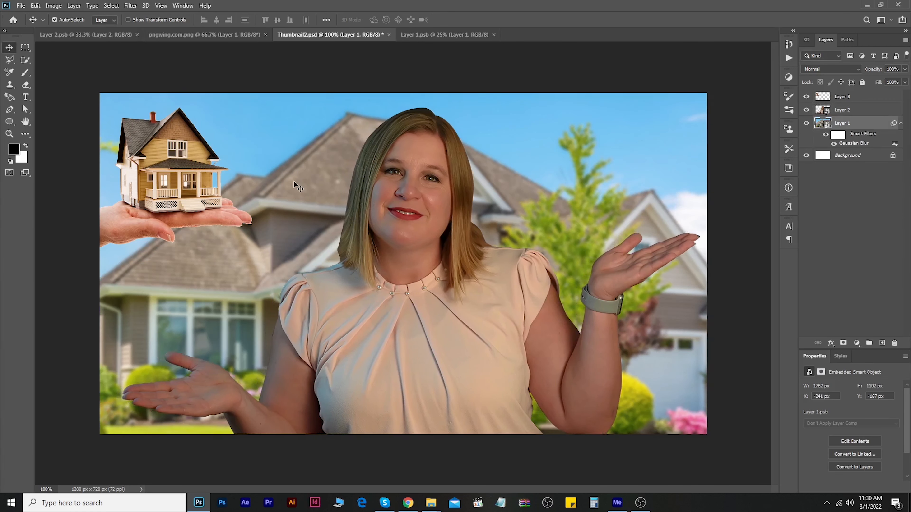
{"action": "key", "text": "t"}
{"action": "left_click", "coordinate": [254, 131]}
{"action": "type", "text": "CA"}
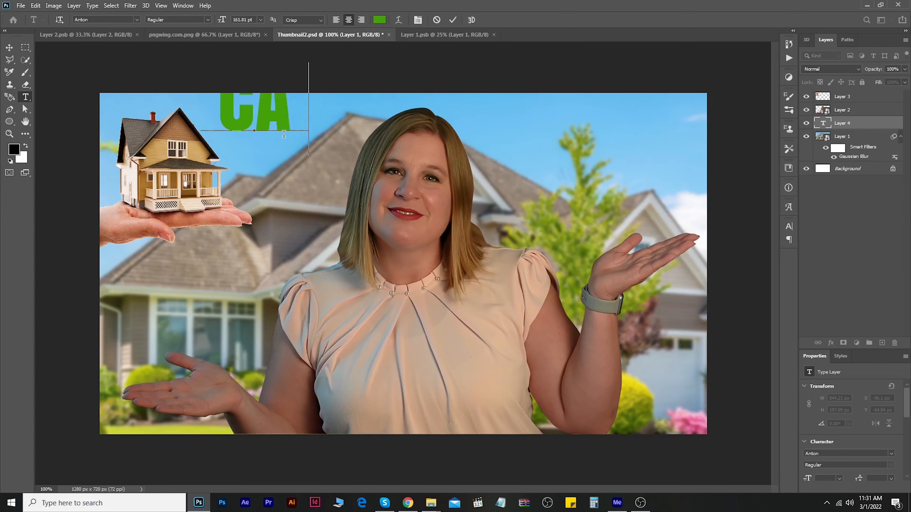
{"action": "type", "text": "SH"}
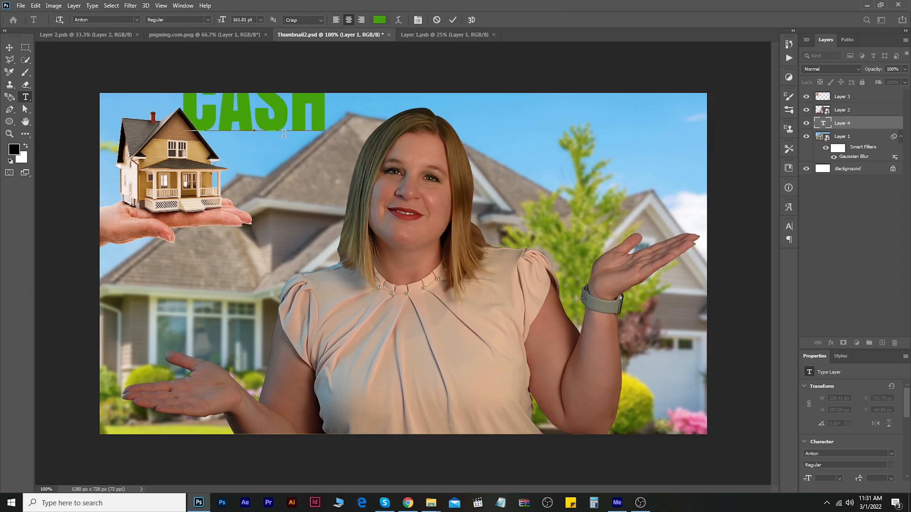
{"action": "key", "text": "Return"}
{"action": "type", "text": "offer"}
{"action": "left_click_drag", "start_coordinate": [293, 125], "coordinate": [342, 152]}
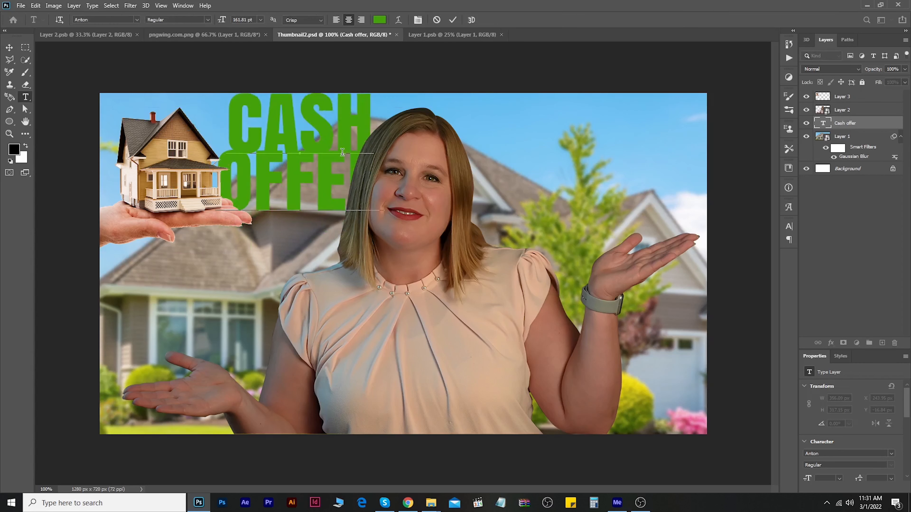
Reduce the CASH OFFER text's font size, set its leading to about 92 pt and fit it between the house and the woman
{"action": "key", "text": "ctrl+a"}
{"action": "left_click", "coordinate": [788, 226]}
{"action": "left_click_drag", "start_coordinate": [684, 251], "coordinate": [661, 252]}
{"action": "left_click_drag", "start_coordinate": [737, 251], "coordinate": [691, 252]}
{"action": "key", "text": "ctrl+Return"}
{"action": "key", "text": "v"}
{"action": "left_click_drag", "start_coordinate": [300, 142], "coordinate": [288, 140]}
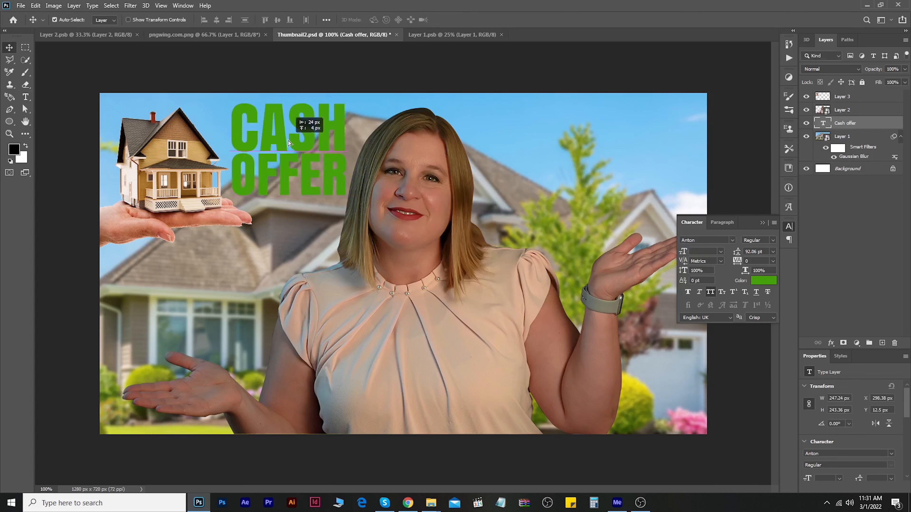
Give the CASH OFFER text a 3 px white outside stroke and a dark drop shadow with 11 px distance, 40% spread and 4 px size
{"action": "double_click", "coordinate": [823, 124]}
{"action": "right_click", "coordinate": [859, 123]}
{"action": "left_click", "coordinate": [785, 75]}
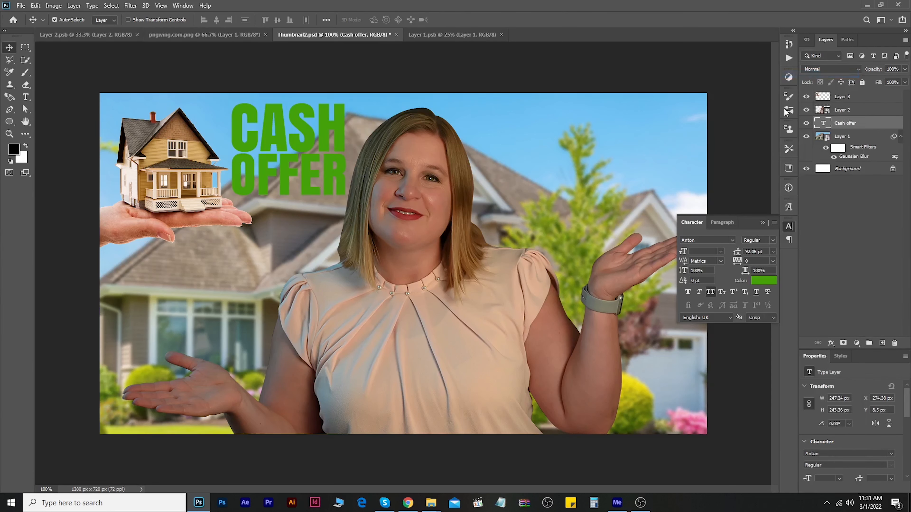
{"action": "left_click", "coordinate": [517, 343]}
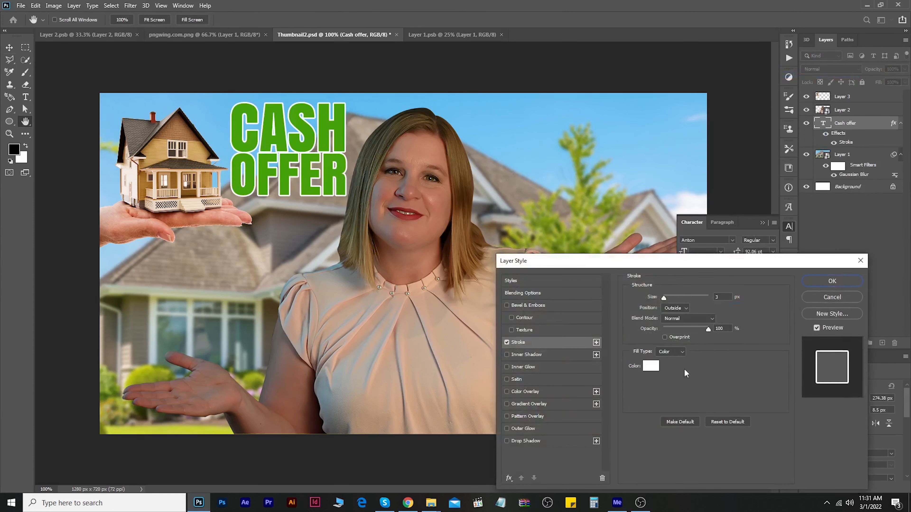
{"action": "left_click", "coordinate": [525, 442]}
{"action": "left_click_drag", "start_coordinate": [331, 188], "coordinate": [285, 146]}
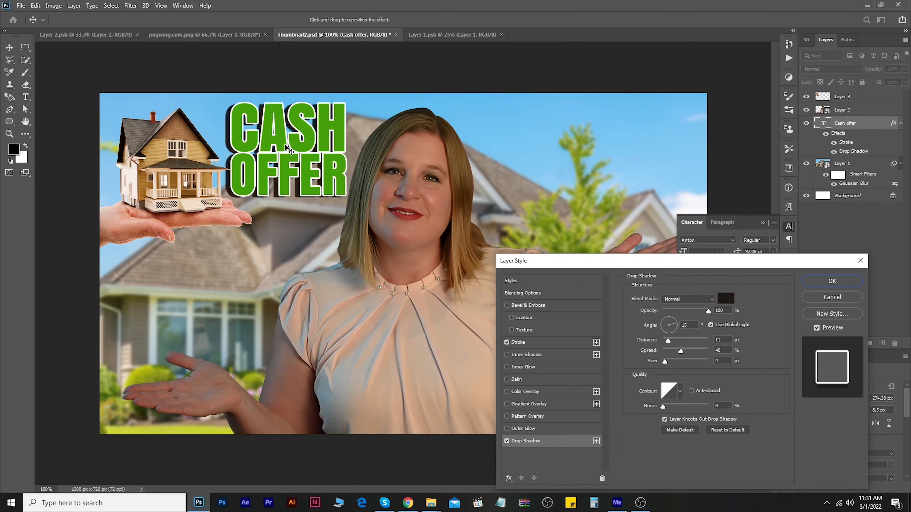
{"action": "left_click", "coordinate": [821, 280]}
{"action": "left_click", "coordinate": [763, 223]}
Warp the CASH OFFER text with the Arc style, using 0% bend and a slight negative horizontal distortion
{"action": "double_click", "coordinate": [824, 124]}
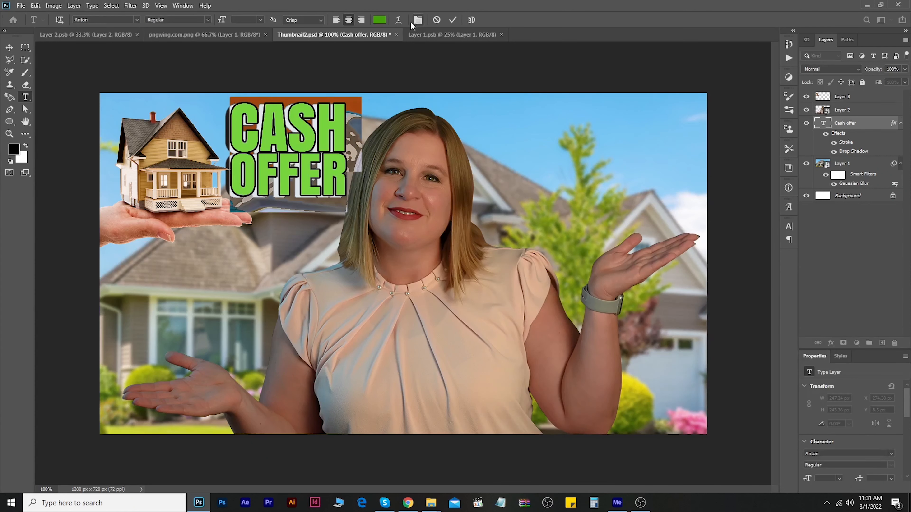
{"action": "left_click", "coordinate": [398, 19]}
{"action": "left_click", "coordinate": [695, 85]}
{"action": "left_click", "coordinate": [697, 100]}
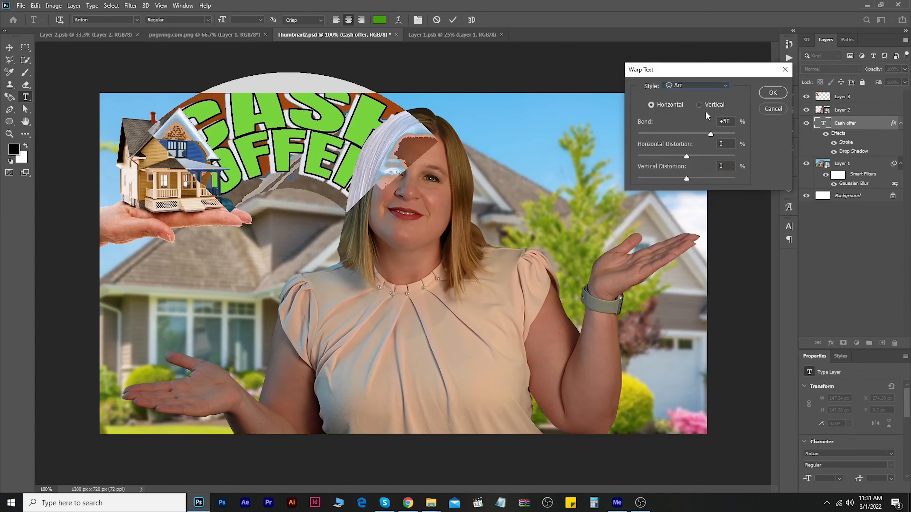
{"action": "double_click", "coordinate": [731, 121]}
{"action": "type", "text": "0"}
{"action": "left_click_drag", "start_coordinate": [686, 156], "coordinate": [681, 155]}
{"action": "left_click", "coordinate": [772, 93]}
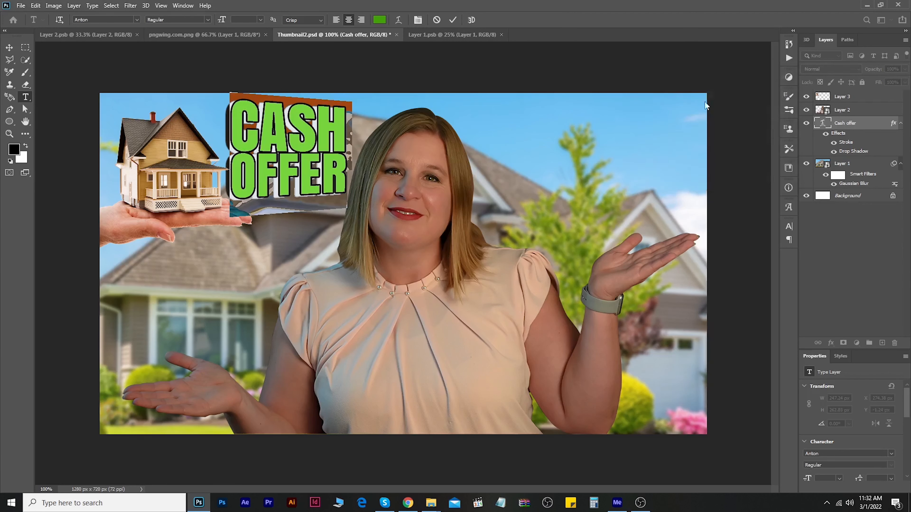
Scale the warped CASH OFFER text down slightly and reposition it between the house and the woman
{"action": "left_click", "coordinate": [9, 47]}
{"action": "left_click_drag", "start_coordinate": [295, 155], "coordinate": [295, 162]}
{"action": "key", "text": "ctrl+t"}
{"action": "left_click_drag", "start_coordinate": [347, 223], "coordinate": [341, 217]}
{"action": "left_click_drag", "start_coordinate": [298, 161], "coordinate": [302, 164]}
{"action": "key", "text": "Return"}
Duplicate the CASH OFFER text layer and remove the layer effects from the copy
{"action": "right_click", "coordinate": [865, 129]}
{"action": "left_click", "coordinate": [763, 108]}
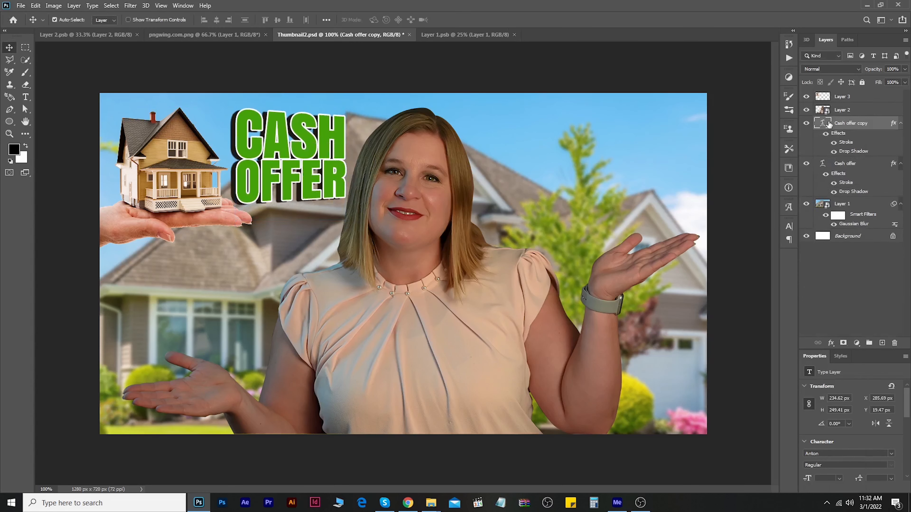
{"action": "left_click_drag", "start_coordinate": [892, 341], "coordinate": [893, 343]}
Recolor the duplicated CASH OFFER text to light green #d7ffbf
{"action": "key", "text": "t"}
{"action": "left_click", "coordinate": [379, 19]}
{"action": "left_click", "coordinate": [720, 336]}
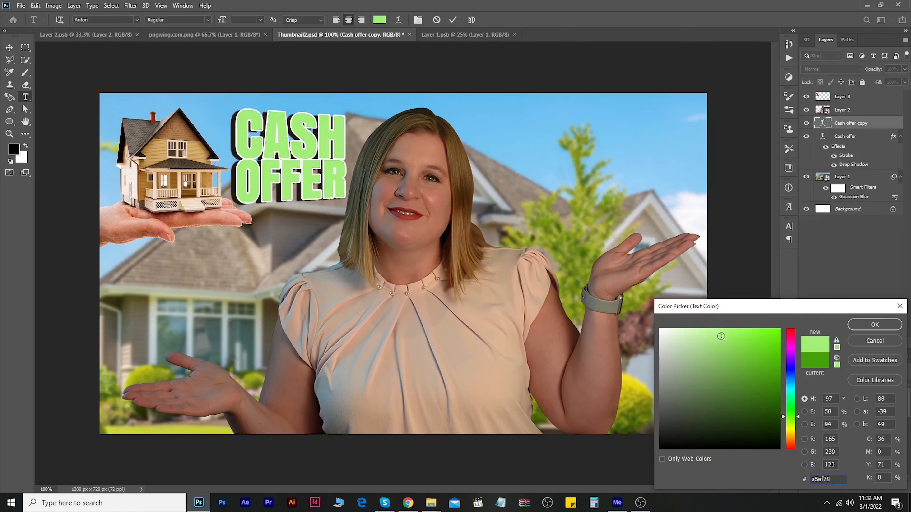
{"action": "left_click_drag", "start_coordinate": [706, 329], "coordinate": [688, 328]}
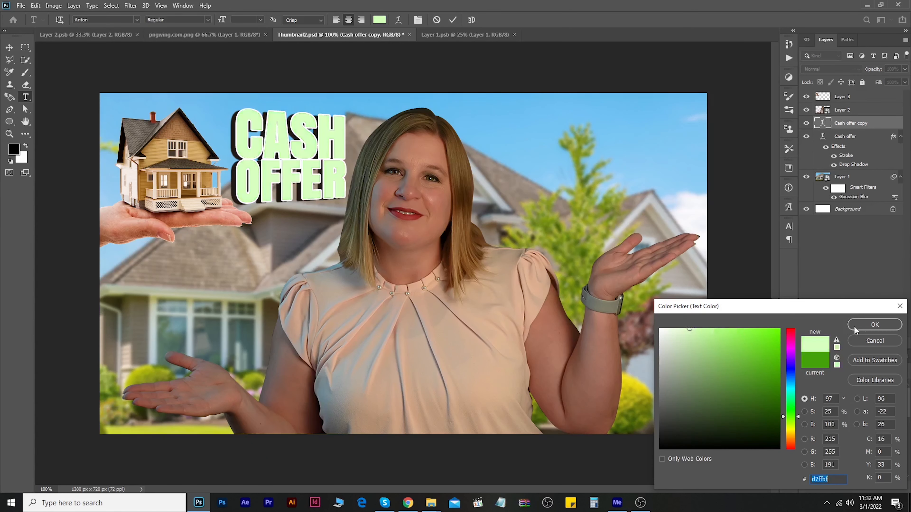
{"action": "left_click", "coordinate": [855, 327]}
{"action": "key", "text": "v"}
Apply Motion Blur to the light green text copy as a smart object, and set it to Overlay at 60% opacity
{"action": "left_click", "coordinate": [131, 5]}
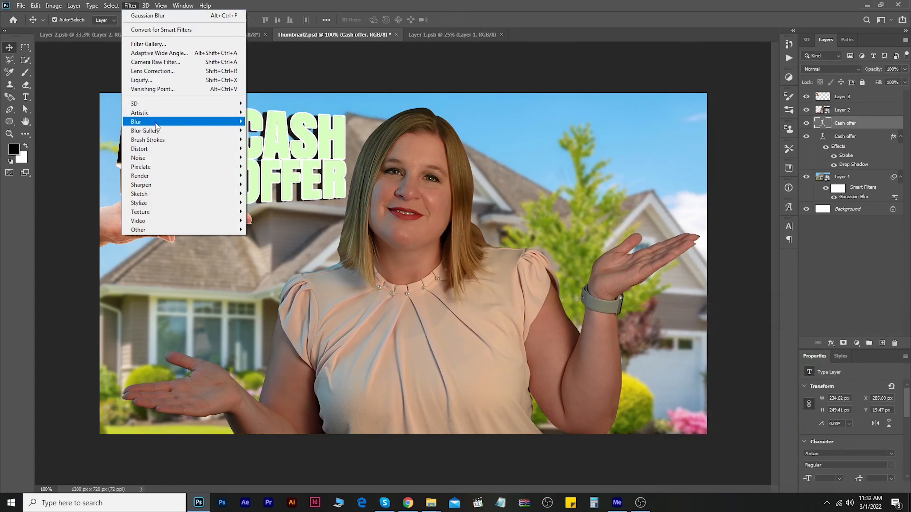
{"action": "mouse_move", "coordinate": [190, 123]}
{"action": "left_click", "coordinate": [276, 175]}
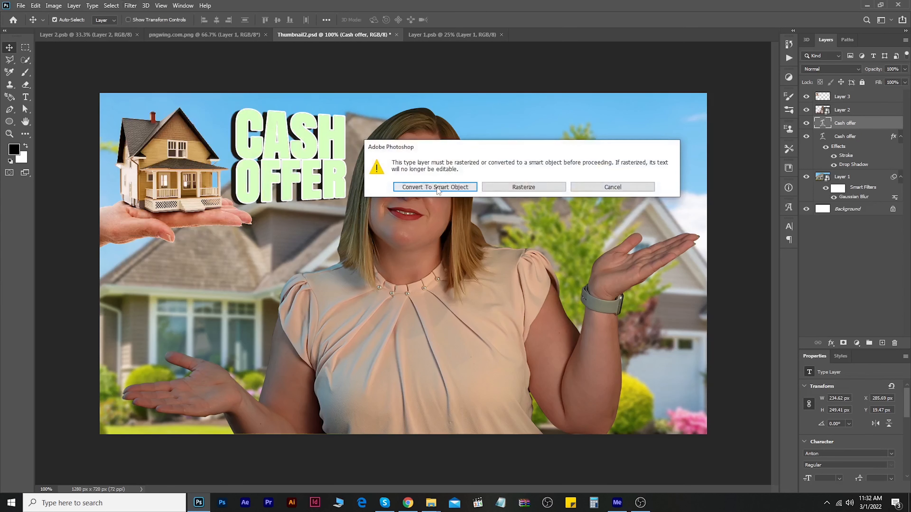
{"action": "left_click", "coordinate": [436, 190]}
{"action": "left_click", "coordinate": [777, 179]}
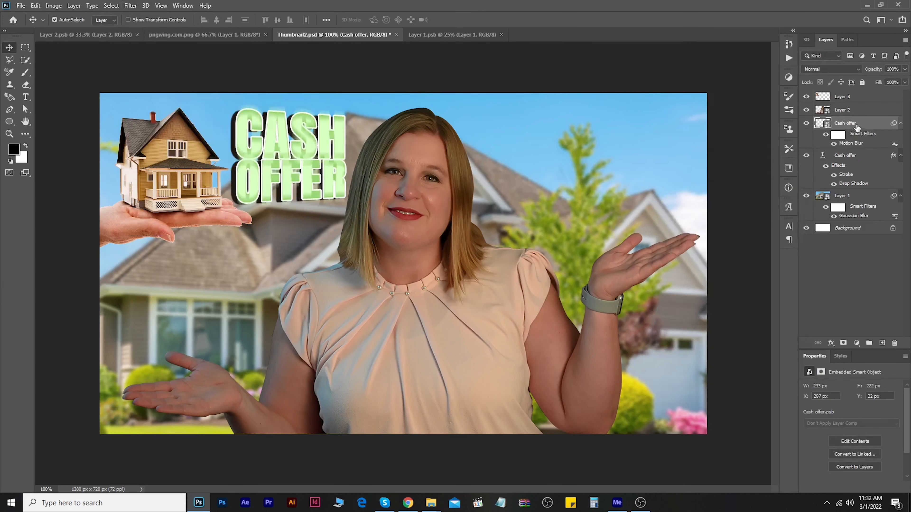
{"action": "left_click", "coordinate": [830, 68]}
{"action": "left_click", "coordinate": [817, 184]}
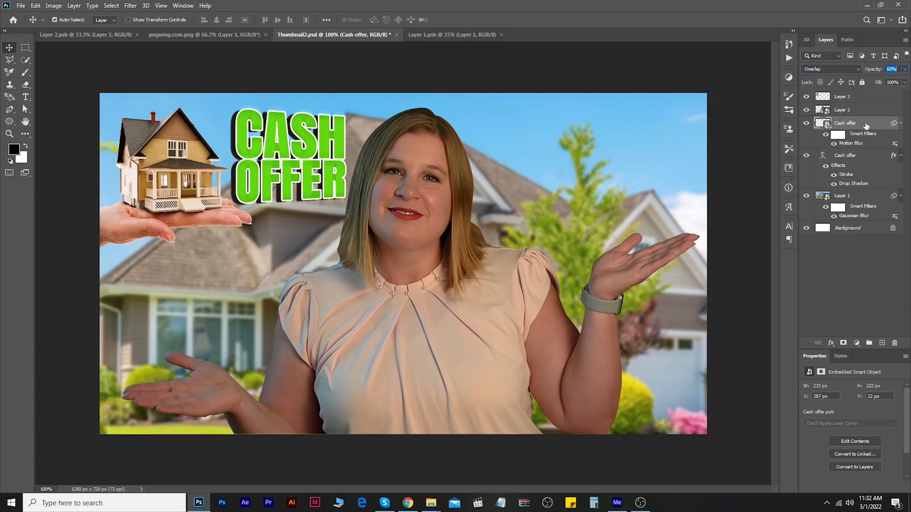
Nudge the house-in-hand image slightly to the left, away from the text
{"action": "left_click_drag", "start_coordinate": [194, 210], "coordinate": [188, 208]}
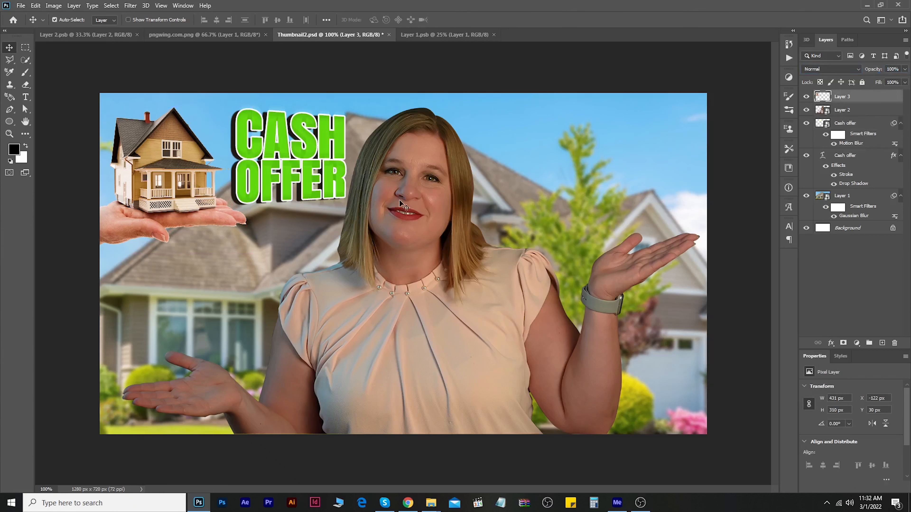
{"action": "left_click", "coordinate": [809, 263]}
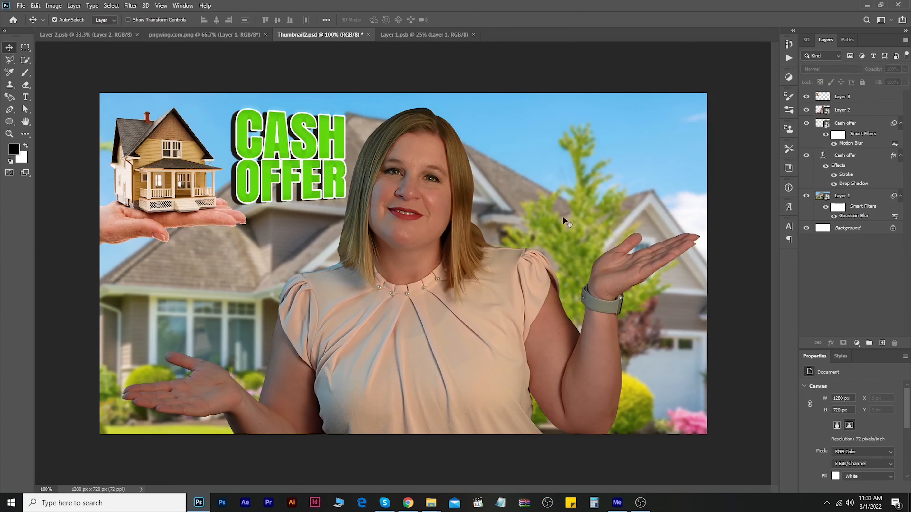
{"action": "left_click", "coordinate": [850, 112]}
{"action": "left_click", "coordinate": [847, 96]}
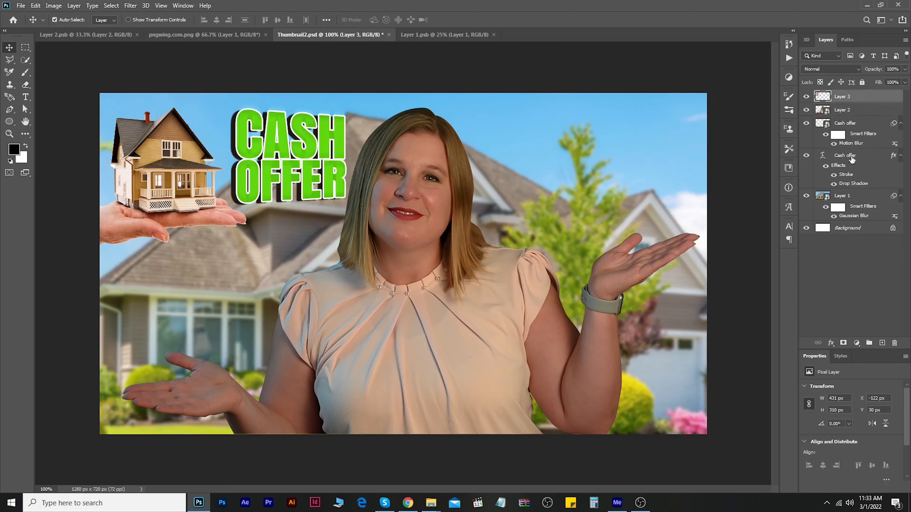
{"action": "left_click", "coordinate": [851, 155]}
{"action": "right_click", "coordinate": [862, 155]}
{"action": "key", "text": "Escape"}
Add a white Color Dodge outer glow with 69% opacity and 106 px size to the blurred text copy
{"action": "right_click", "coordinate": [868, 123]}
{"action": "left_click", "coordinate": [757, 94]}
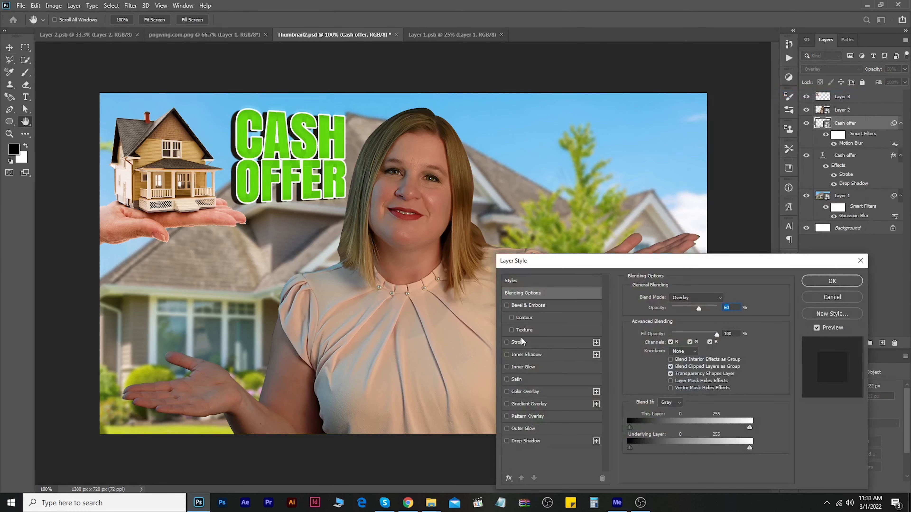
{"action": "left_click", "coordinate": [530, 427]}
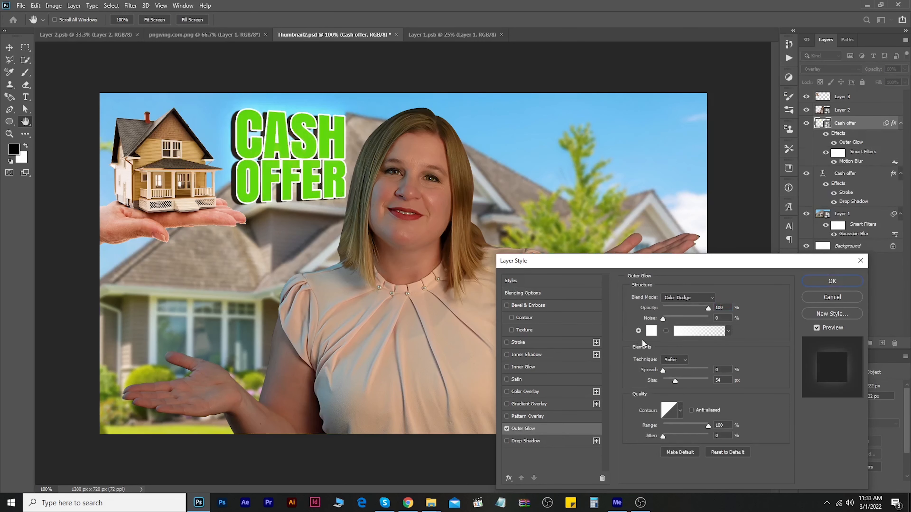
{"action": "left_click_drag", "start_coordinate": [698, 307], "coordinate": [694, 307]}
{"action": "left_click_drag", "start_coordinate": [674, 381], "coordinate": [683, 381]}
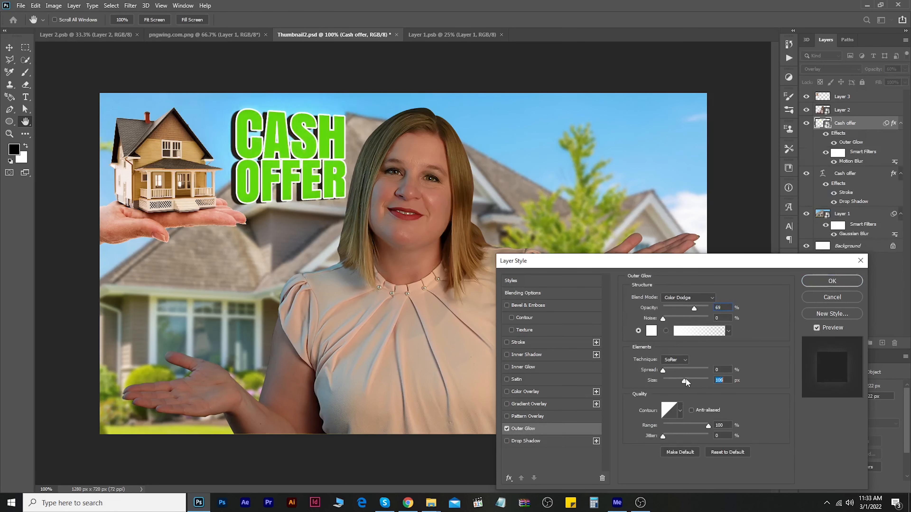
{"action": "left_click", "coordinate": [832, 281]}
Move the woman slightly to the right and set the Overlay text copy's opacity to 54%
{"action": "left_click", "coordinate": [450, 233]}
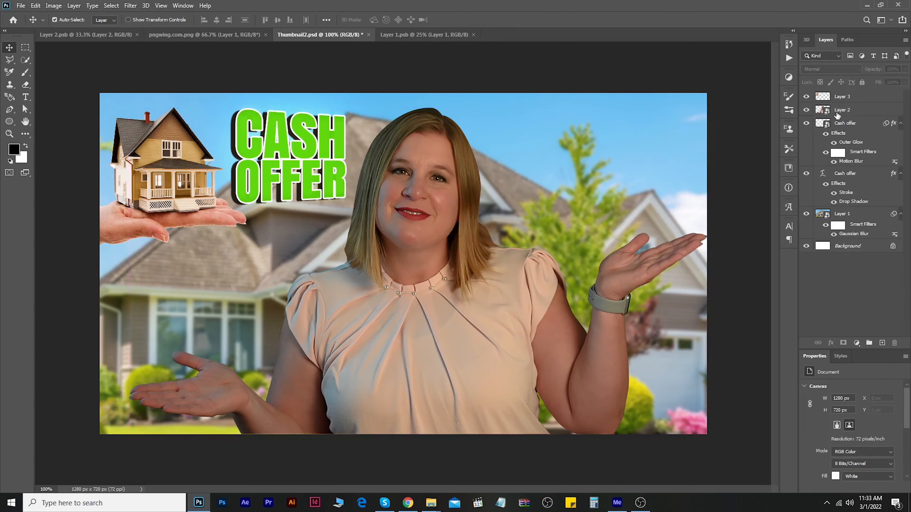
{"action": "left_click", "coordinate": [864, 121]}
{"action": "left_click", "coordinate": [664, 240]}
Link the two CASH OFFER layers and nudge them together slightly to the left
{"action": "left_click", "coordinate": [873, 125]}
{"action": "left_click", "coordinate": [863, 174], "text": "ctrl"}
{"action": "right_click", "coordinate": [863, 175]}
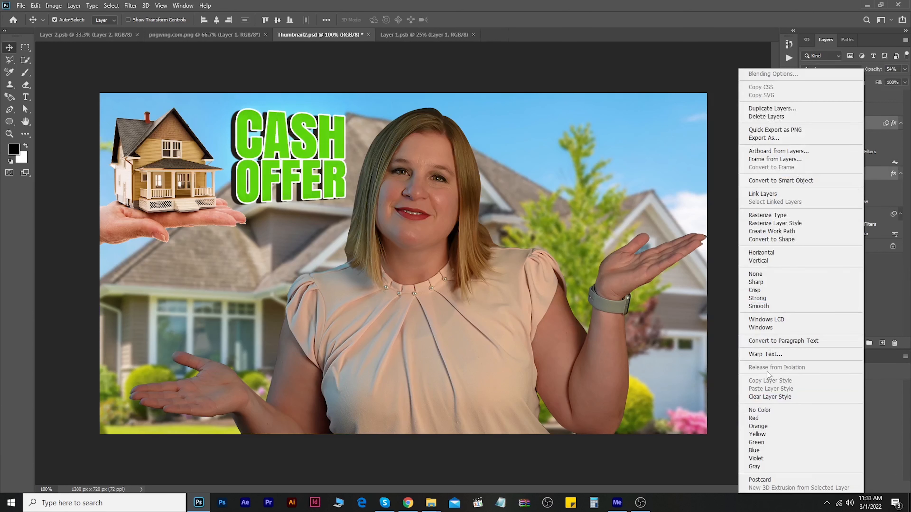
{"action": "left_click", "coordinate": [772, 195]}
{"action": "left_click_drag", "start_coordinate": [327, 166], "coordinate": [325, 165]}
Convert the house-in-hand layer to a smart object
{"action": "left_click", "coordinate": [177, 178]}
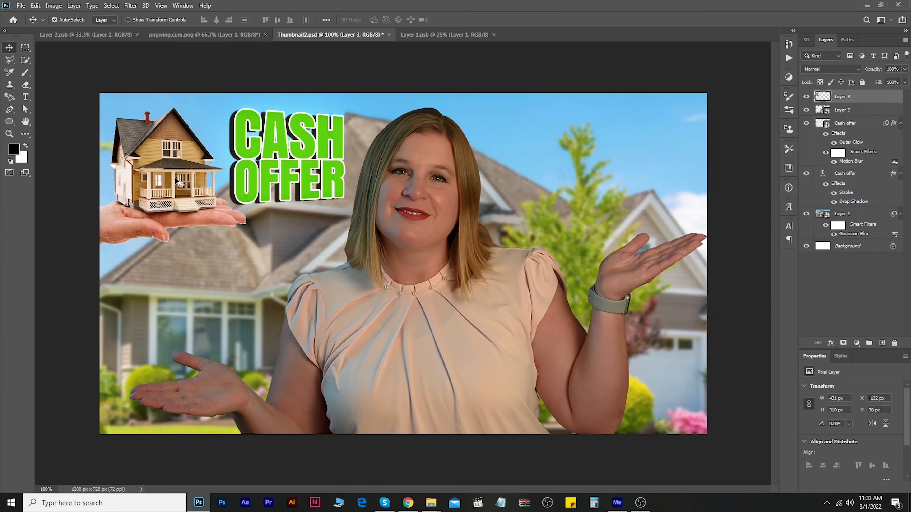
{"action": "right_click", "coordinate": [861, 96]}
{"action": "left_click", "coordinate": [859, 218]}
Brighten the house-in-hand image with a Curves adjustment clipped to its layer, pulling the white point inward
{"action": "left_click", "coordinate": [856, 343]}
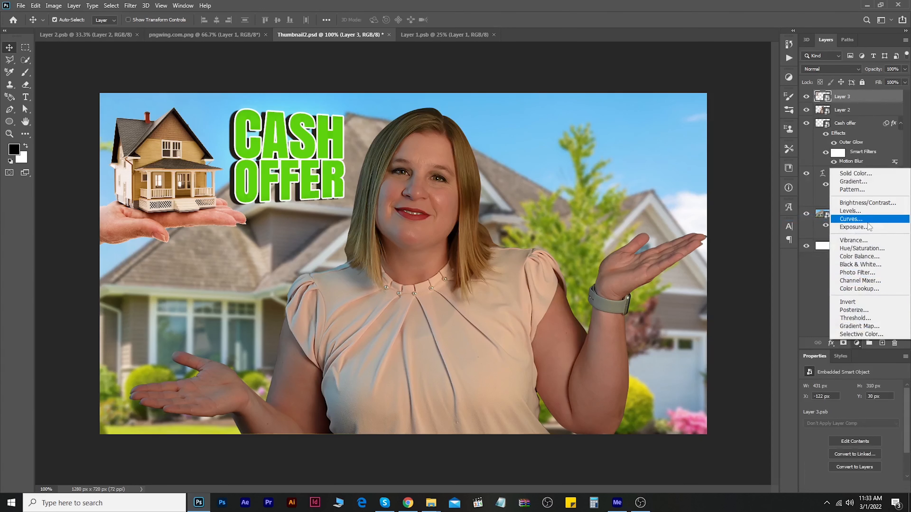
{"action": "left_click", "coordinate": [850, 219]}
{"action": "left_click", "coordinate": [884, 401]}
{"action": "left_click", "coordinate": [836, 103], "text": "alt"}
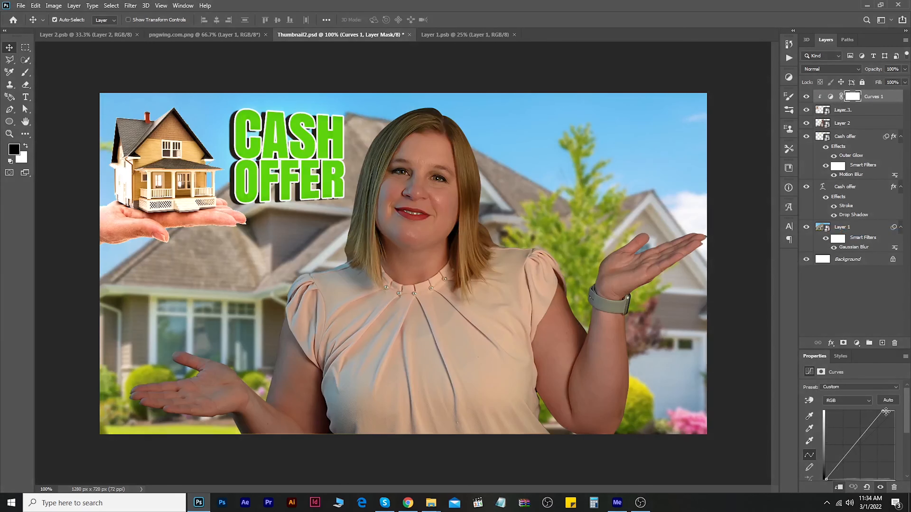
{"action": "left_click_drag", "start_coordinate": [883, 410], "coordinate": [877, 411]}
Duplicate the Curves adjustment clipped to the house-in-hand layer and invert the original adjustment's mask to black
{"action": "key", "text": "ctrl+j"}
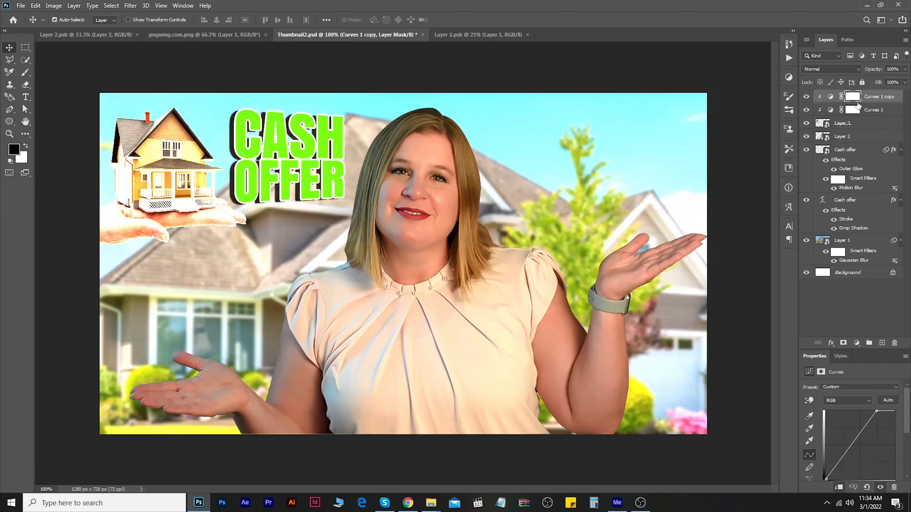
{"action": "left_click", "coordinate": [830, 96]}
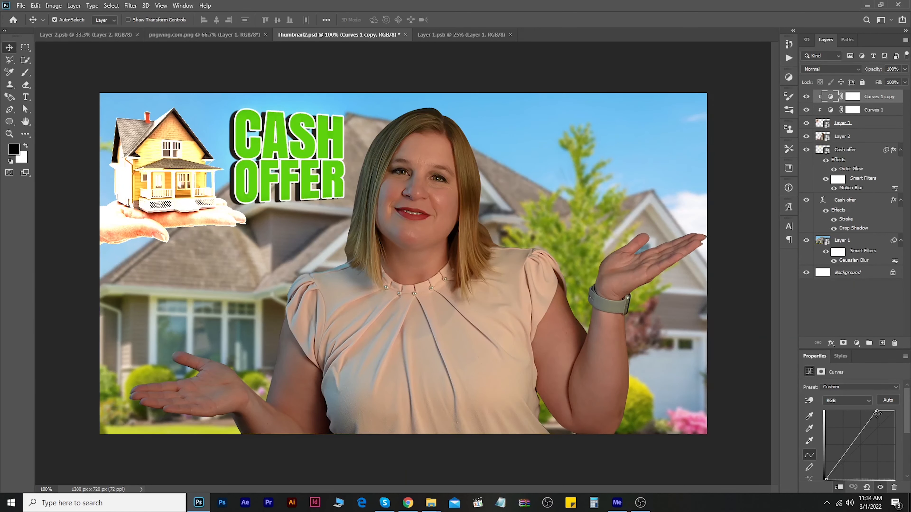
{"action": "left_click", "coordinate": [852, 109]}
{"action": "key", "text": "ctrl+i"}
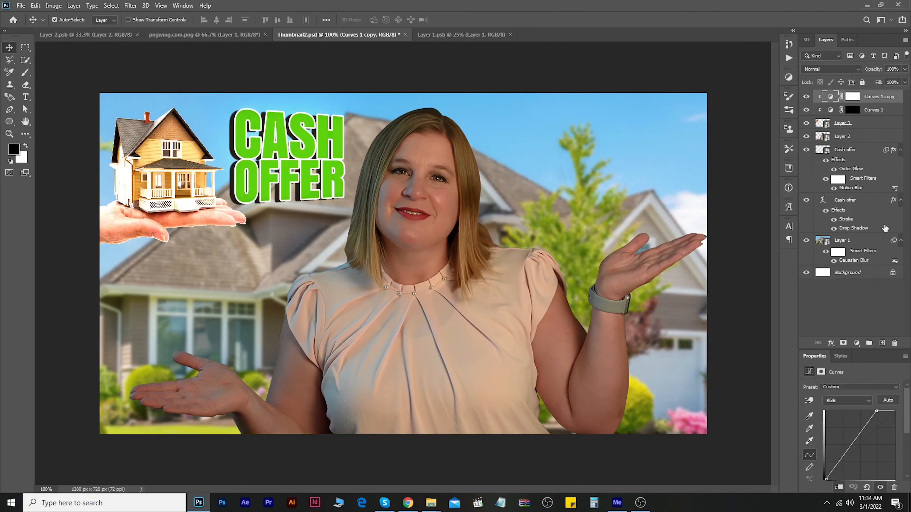
Lower the white point of the copied Curves adjustment to darken the house-in-hand image, and invert its mask to black
{"action": "left_click_drag", "start_coordinate": [876, 411], "coordinate": [879, 429]}
{"action": "left_click", "coordinate": [853, 102]}
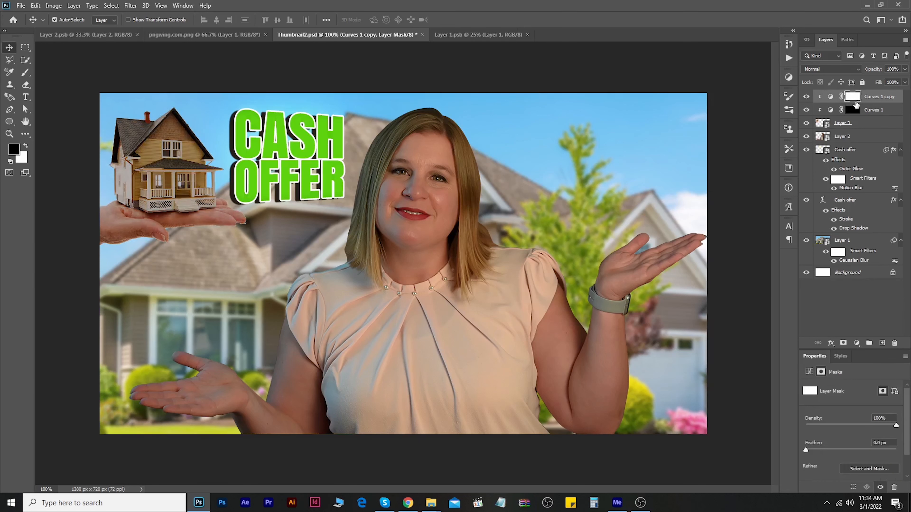
{"action": "key", "text": "ctrl+i"}
Paint white with a soft brush on the darkening Curves mask to shade the underside of the hand holding the house
{"action": "key", "text": "b"}
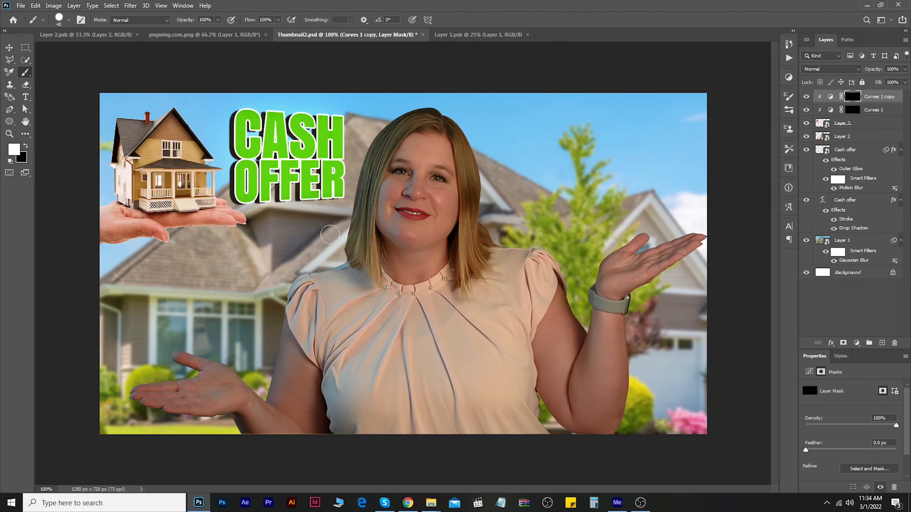
{"action": "key", "text": "ctrl+z"}
{"action": "right_click", "coordinate": [217, 233]}
{"action": "key", "text": "Escape"}
{"action": "key", "text": "ctrl+plus"}
{"action": "left_click_drag", "start_coordinate": [216, 236], "coordinate": [545, 226]}
{"action": "right_click", "coordinate": [346, 178]}
{"action": "left_click", "coordinate": [414, 282]}
{"action": "key", "text": "Return"}
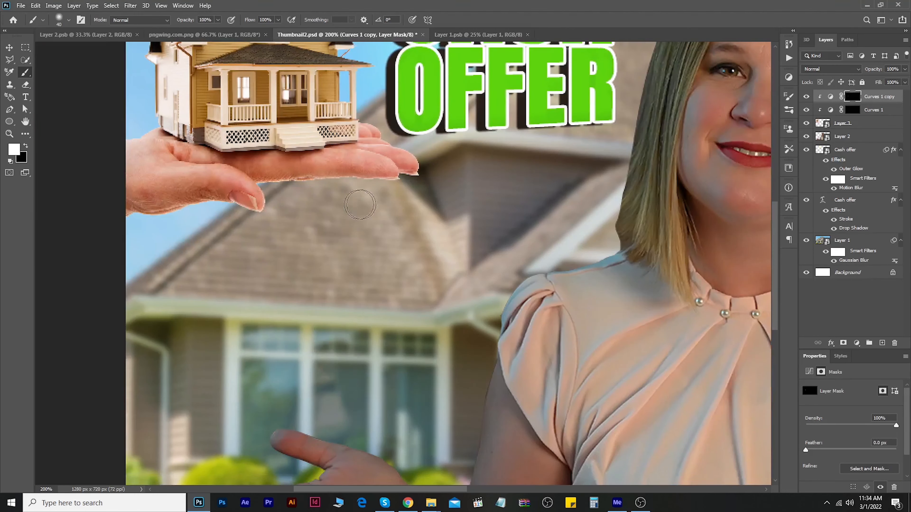
{"action": "mouse_move", "coordinate": [395, 206]}
{"action": "left_mouse_down"}
{"action": "mouse_move", "coordinate": [339, 197]}
{"action": "mouse_move", "coordinate": [289, 203]}
{"action": "left_mouse_up"}
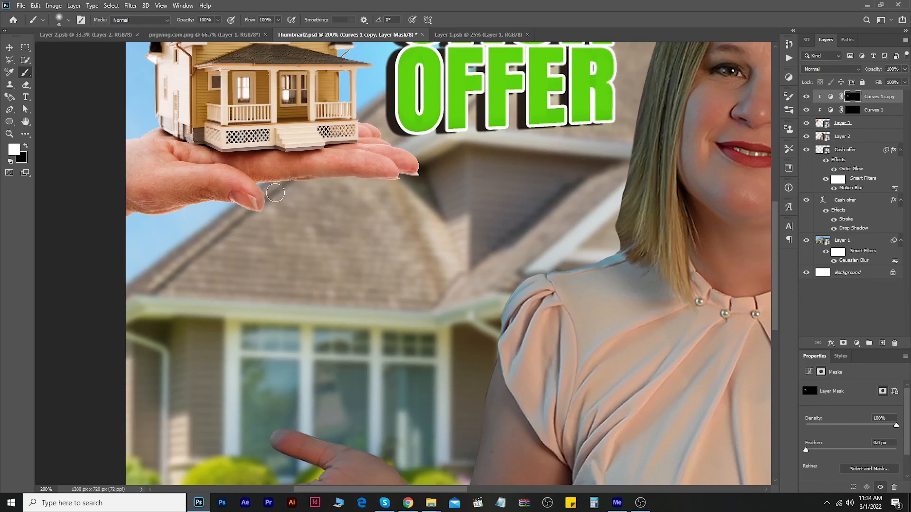
{"action": "left_click_drag", "start_coordinate": [223, 219], "coordinate": [135, 229]}
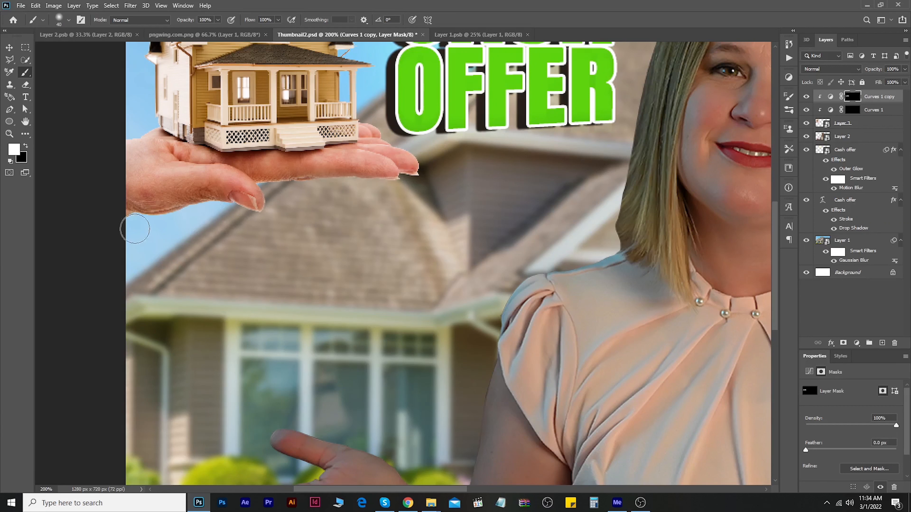
Paint white on the brightening Curves mask along the small house's right-hand edges and roof, lowering the brush opacity to 50%
{"action": "left_click_drag", "start_coordinate": [397, 236], "coordinate": [332, 358]}
{"action": "left_click", "coordinate": [870, 111]}
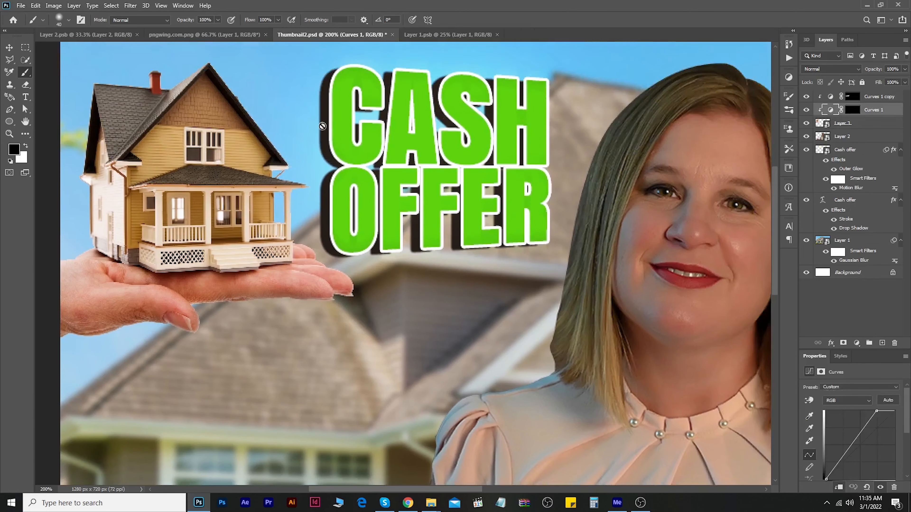
{"action": "left_click", "coordinate": [853, 110]}
{"action": "left_click_drag", "start_coordinate": [231, 87], "coordinate": [309, 202]}
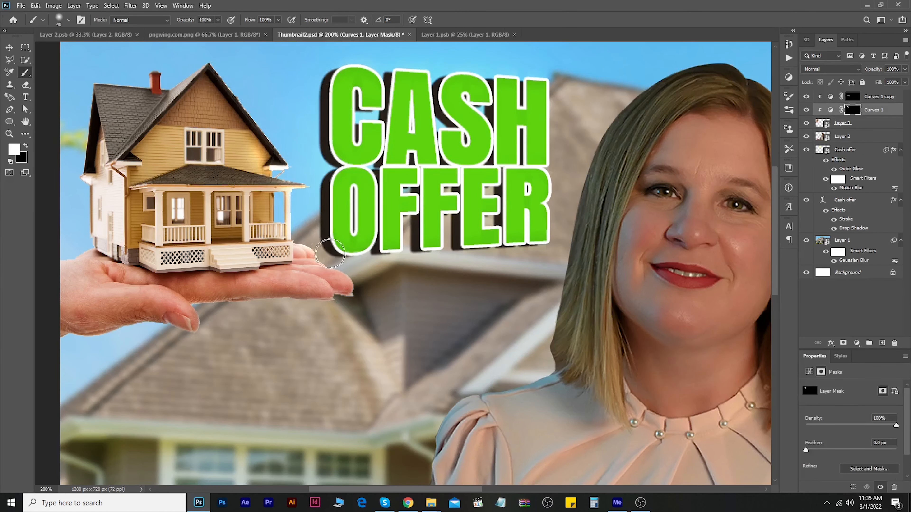
{"action": "left_click_drag", "start_coordinate": [223, 63], "coordinate": [278, 124]}
{"action": "left_click_drag", "start_coordinate": [205, 127], "coordinate": [244, 186]}
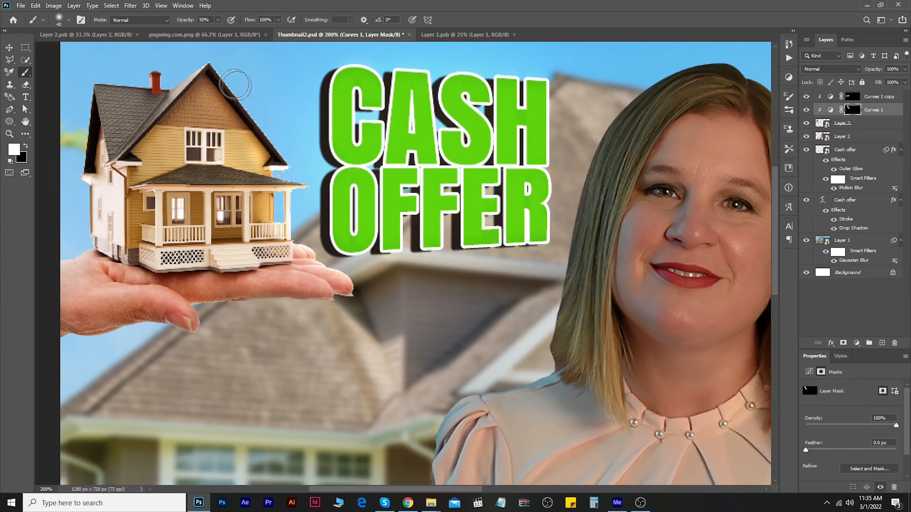
{"action": "key", "text": "ctrl+minus"}
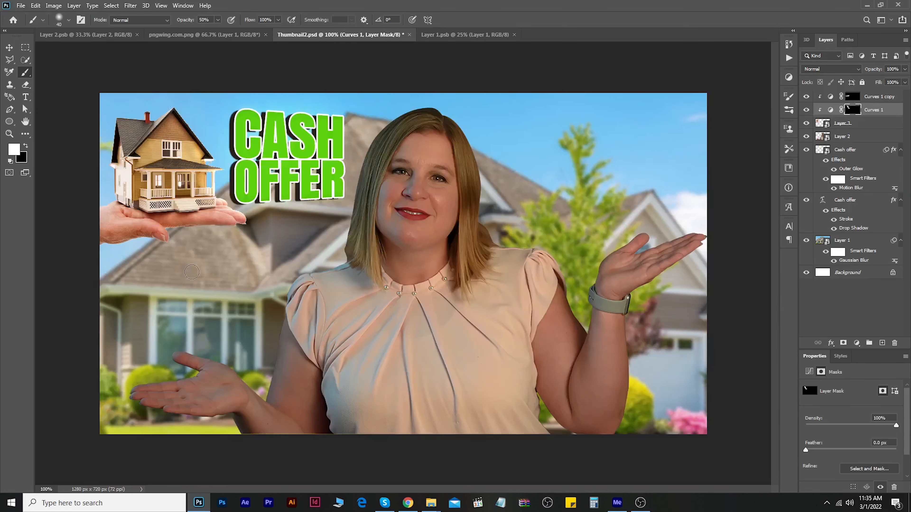
Pull the white point inward on the Green channel of the brightening Curves adjustment to tint the house's highlights
{"action": "key", "text": "v"}
{"action": "key", "text": "ctrl+plus"}
{"action": "left_click_drag", "start_coordinate": [175, 191], "coordinate": [229, 289]}
{"action": "left_click", "coordinate": [830, 109]}
{"action": "left_click", "coordinate": [846, 400]}
{"action": "left_click", "coordinate": [849, 425]}
{"action": "left_click_drag", "start_coordinate": [894, 411], "coordinate": [874, 400]}
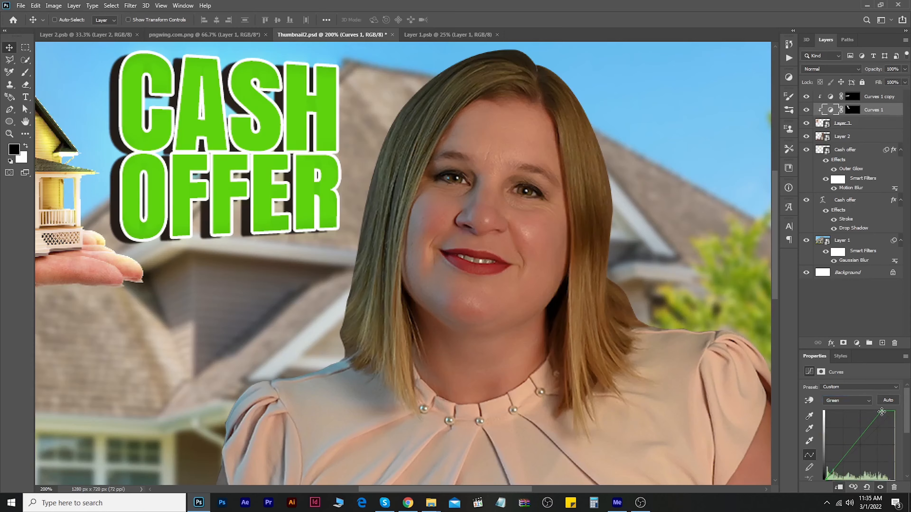
{"action": "key", "text": "ctrl+minus"}
{"action": "key", "text": "ctrl+minus"}
Feather the brightening Curves adjustment's layer mask by about 7.5 px
{"action": "left_click", "coordinate": [852, 109]}
{"action": "key", "text": "x"}
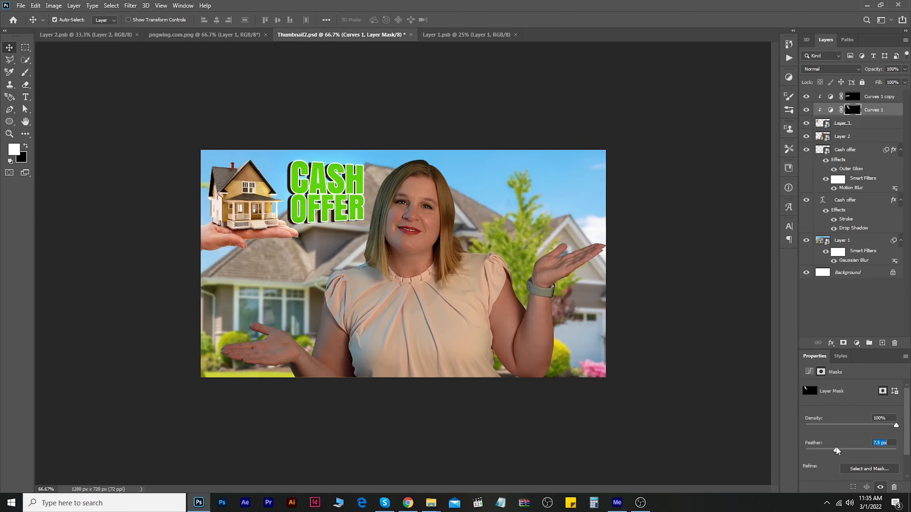
{"action": "left_click", "coordinate": [852, 96]}
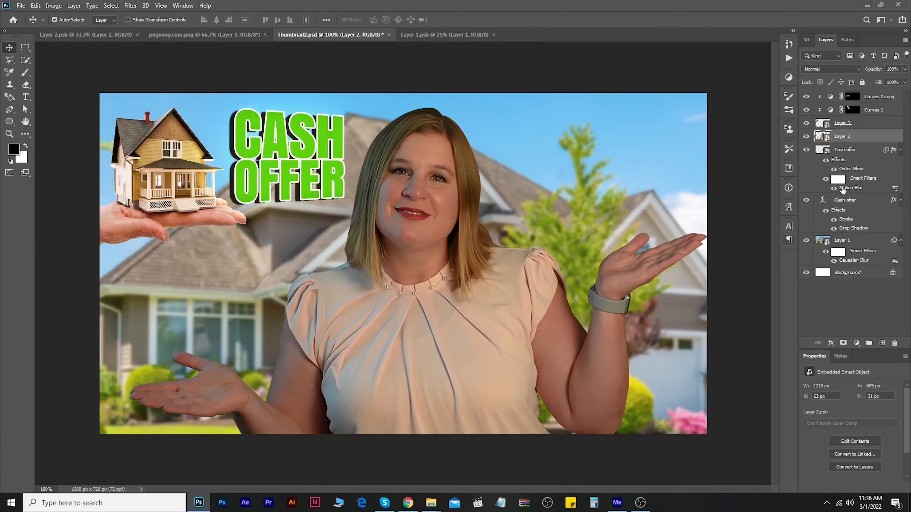
Add an "iBuyer" text in Anton above the woman's lower hand, with a lowercase i sized 116.81 pt
{"action": "left_click_drag", "start_coordinate": [168, 283], "coordinate": [217, 304]}
{"action": "key", "text": "v"}
{"action": "key", "text": "t"}
{"action": "left_click_drag", "start_coordinate": [144, 308], "coordinate": [126, 309]}
{"action": "type", "text": "iBuyer"}
{"action": "left_click", "coordinate": [788, 226]}
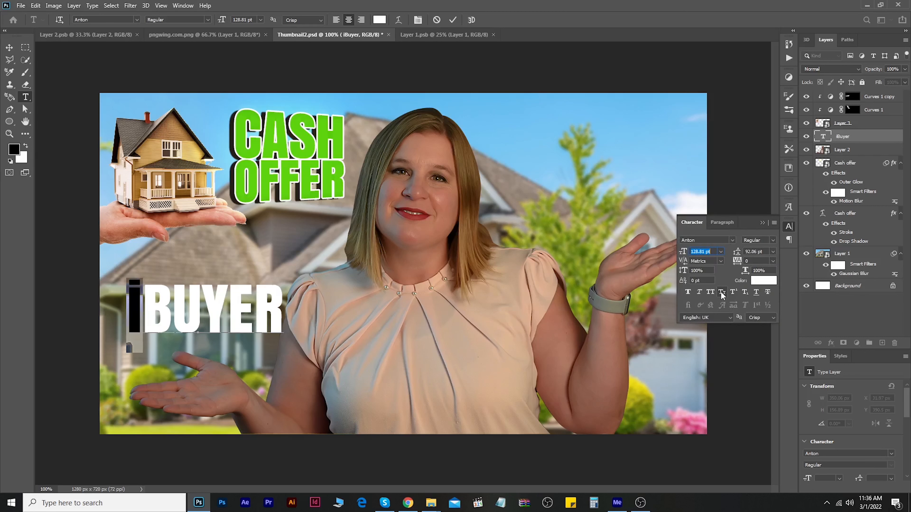
{"action": "left_click_drag", "start_coordinate": [683, 255], "coordinate": [678, 253]}
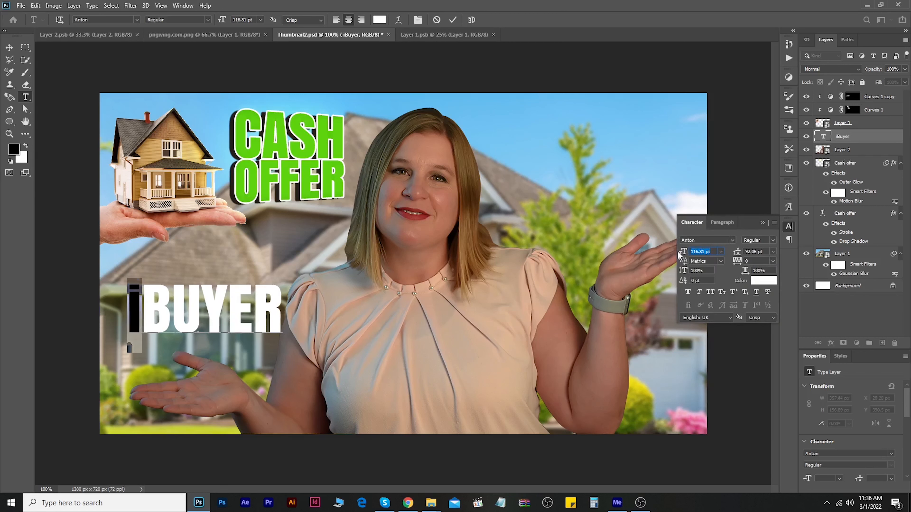
Recolour the whole iBUYER text bright blue and move it slightly down and to the left
{"action": "key", "text": "ctrl+a"}
{"action": "left_click", "coordinate": [379, 20]}
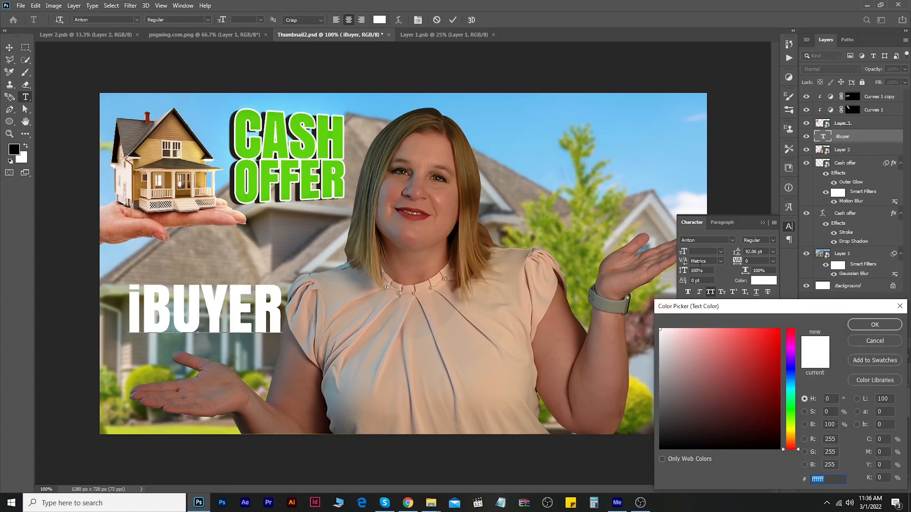
{"action": "left_click", "coordinate": [740, 330]}
{"action": "left_click_drag", "start_coordinate": [740, 330], "coordinate": [754, 331]}
{"action": "left_click_drag", "start_coordinate": [791, 384], "coordinate": [792, 378]}
{"action": "left_click", "coordinate": [891, 326]}
{"action": "key", "text": "ctrl+Return"}
{"action": "key", "text": "v"}
{"action": "left_click_drag", "start_coordinate": [193, 310], "coordinate": [182, 322]}
Copy the Stroke and Drop Shadow effects from the CASH OFFER text to the iBUYER text and shift it lower
{"action": "right_click", "coordinate": [843, 139]}
{"action": "left_click", "coordinate": [856, 139]}
{"action": "left_click_drag", "start_coordinate": [839, 174], "coordinate": [842, 141]}
{"action": "key", "text": "ctrl+z"}
{"action": "left_click_drag", "start_coordinate": [840, 222], "coordinate": [841, 140]}
{"action": "left_click_drag", "start_coordinate": [229, 328], "coordinate": [225, 341]}
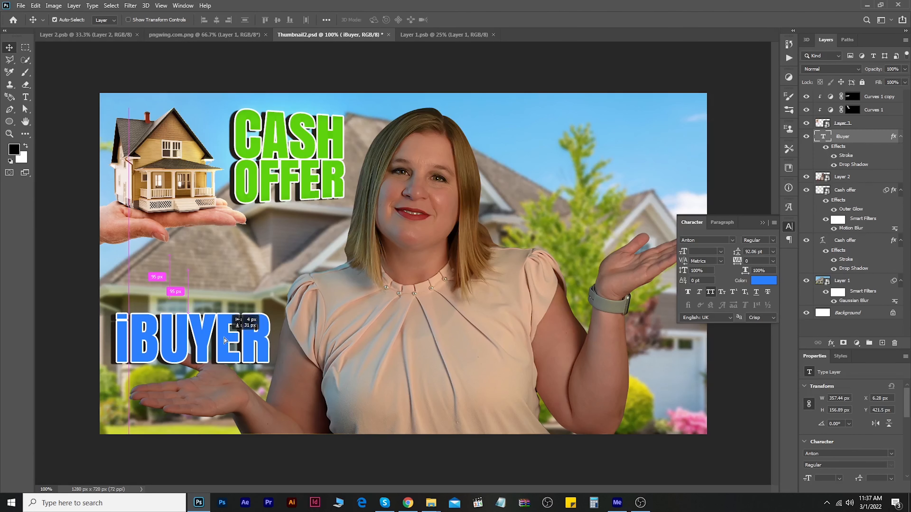
Warp the iBUYER text with Arc Lower and place it, without its Drop Shadow, on the woman's lower hand
{"action": "double_click", "coordinate": [822, 137]}
{"action": "left_click", "coordinate": [399, 19]}
{"action": "left_click", "coordinate": [687, 86]}
{"action": "left_click", "coordinate": [685, 114]}
{"action": "left_click_drag", "start_coordinate": [710, 134], "coordinate": [694, 134]}
{"action": "left_click", "coordinate": [772, 92]}
{"action": "left_click", "coordinate": [10, 47]}
{"action": "left_click_drag", "start_coordinate": [215, 332], "coordinate": [222, 362]}
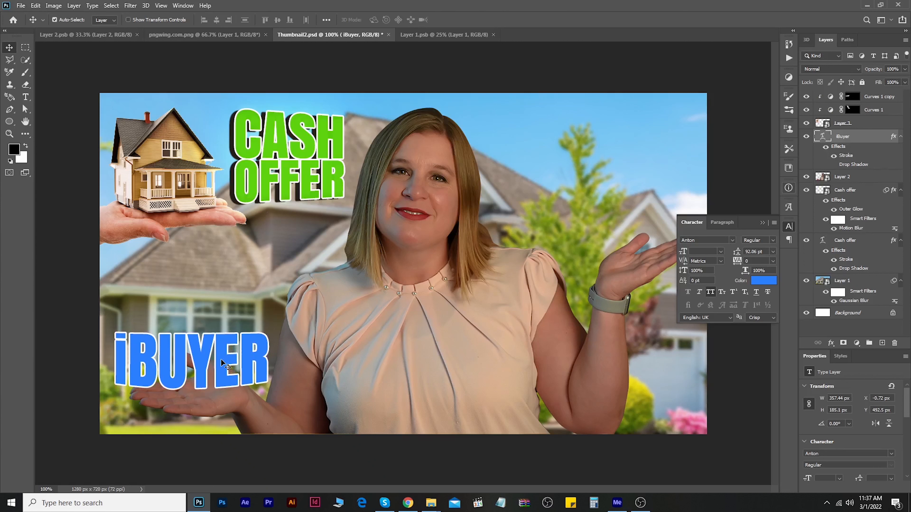
Duplicate the iBUYER text layer and recolour the copy black (000000)
{"action": "key", "text": "ctrl+j"}
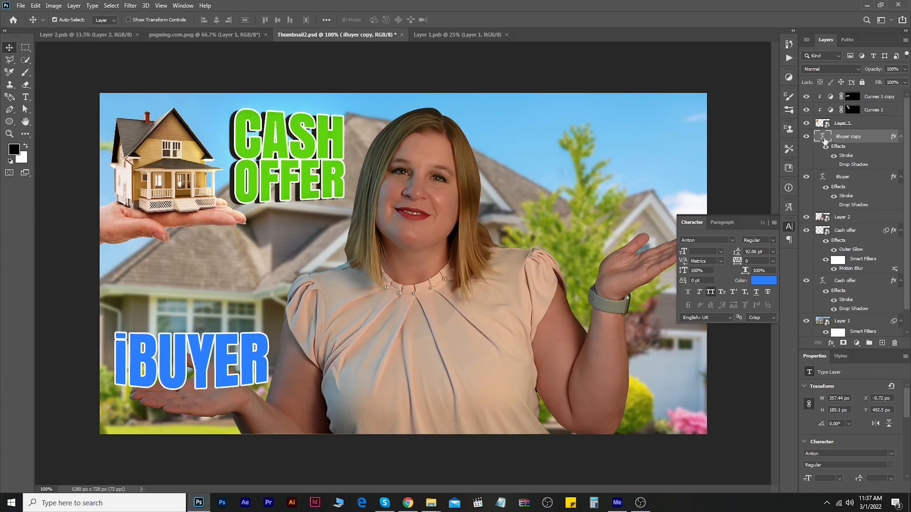
{"action": "double_click", "coordinate": [822, 136]}
{"action": "left_click", "coordinate": [763, 280]}
{"action": "left_click_drag", "start_coordinate": [673, 421], "coordinate": [651, 438]}
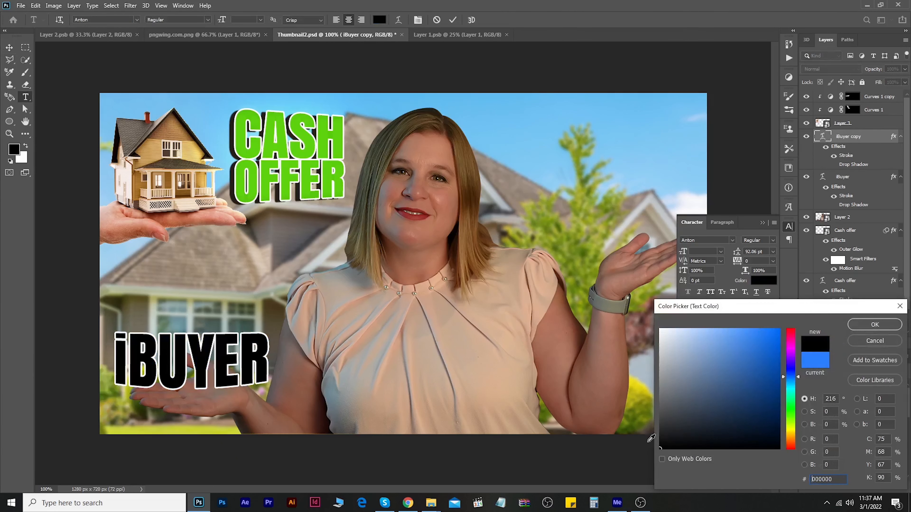
{"action": "left_click", "coordinate": [876, 326]}
Rename the black text copy iBuyer and remove its layer effects
{"action": "left_click", "coordinate": [836, 138]}
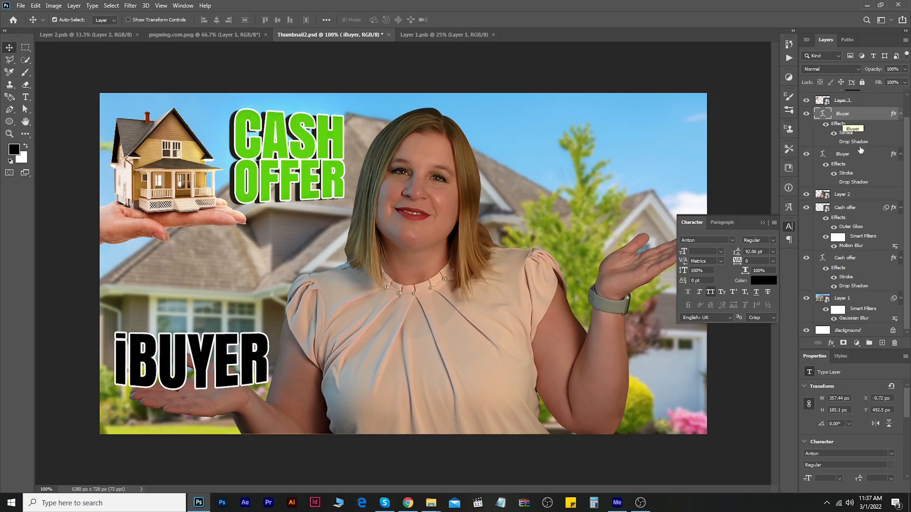
{"action": "left_click", "coordinate": [806, 113]}
{"action": "left_click_drag", "start_coordinate": [896, 347], "coordinate": [894, 344]}
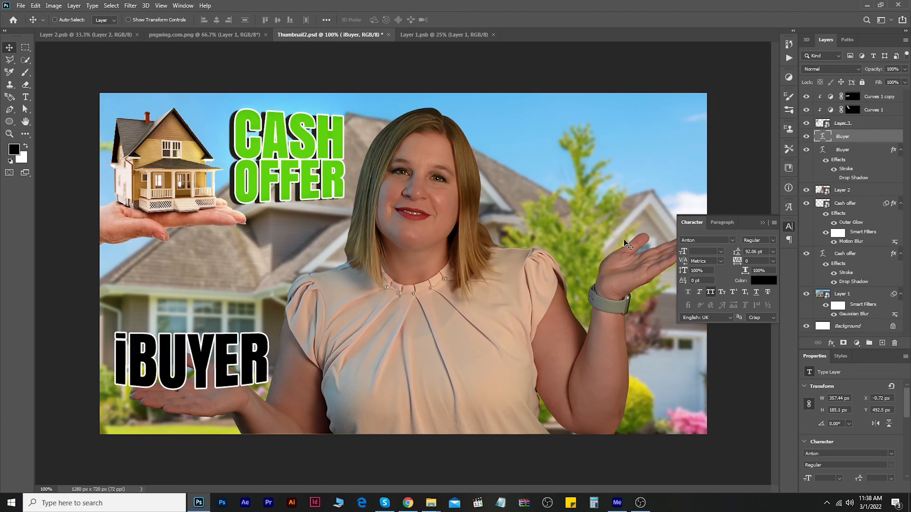
Squash the black text to about 31% height with a -14.72° horizontal skew, and place it behind the blue text's base
{"action": "key", "text": "ctrl+t"}
{"action": "left_click_drag", "start_coordinate": [192, 332], "coordinate": [194, 389]}
{"action": "left_click_drag", "start_coordinate": [205, 403], "coordinate": [201, 385]}
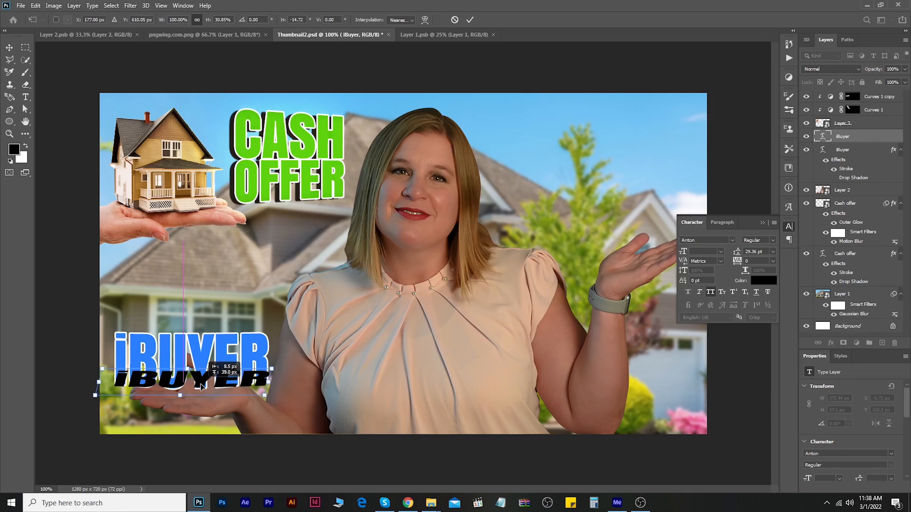
{"action": "key", "text": "Return"}
{"action": "key", "text": "ctrl+bracketleft"}
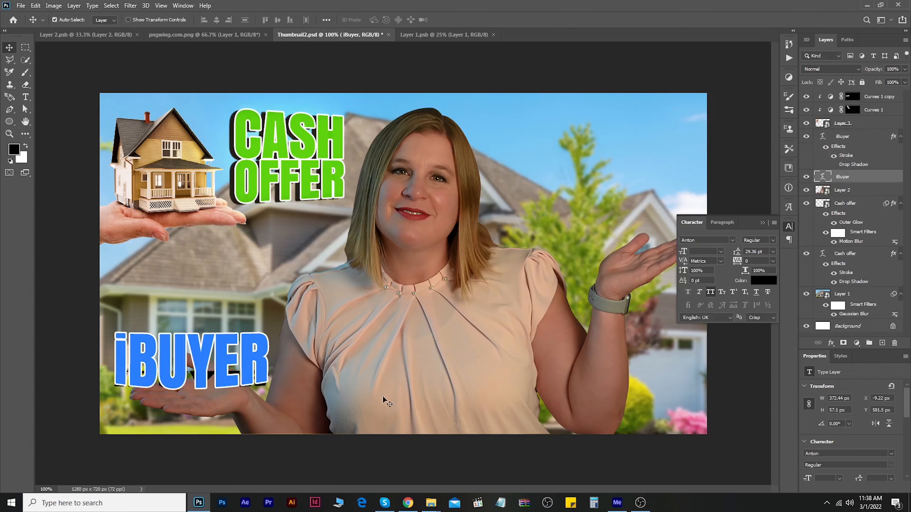
Adjust the black shadow text's Arc Lower bend to about +20% and fine-tune its height and angle under the blue text
{"action": "key", "text": "ctrl+r"}
{"action": "key", "text": "t"}
{"action": "left_click", "coordinate": [398, 20]}
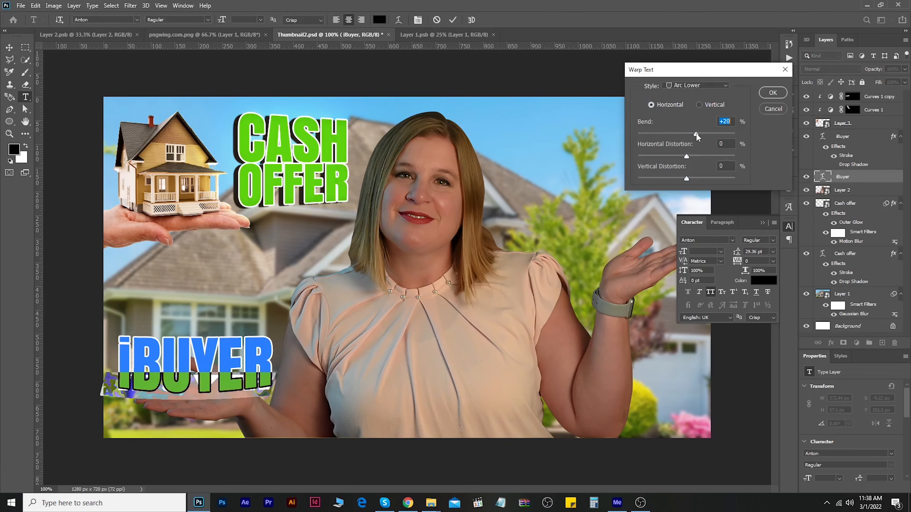
{"action": "key", "text": "Return"}
{"action": "key", "text": "ctrl+t"}
{"action": "left_click_drag", "start_coordinate": [276, 374], "coordinate": [277, 369]}
{"action": "left_click_drag", "start_coordinate": [99, 373], "coordinate": [101, 369]}
{"action": "key", "text": "Return"}
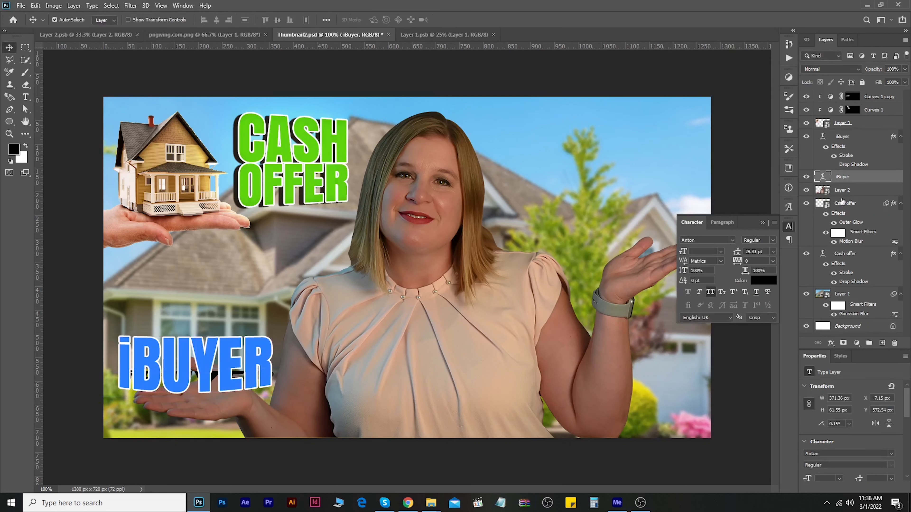
Convert the black shadow text to a smart object and soften it with a Gaussian Blur
{"action": "left_click", "coordinate": [130, 5]}
{"action": "mouse_move", "coordinate": [143, 116]}
{"action": "left_click", "coordinate": [270, 157]}
{"action": "left_click", "coordinate": [437, 185]}
{"action": "left_click_drag", "start_coordinate": [564, 457], "coordinate": [568, 458]}
{"action": "key", "text": "Return"}
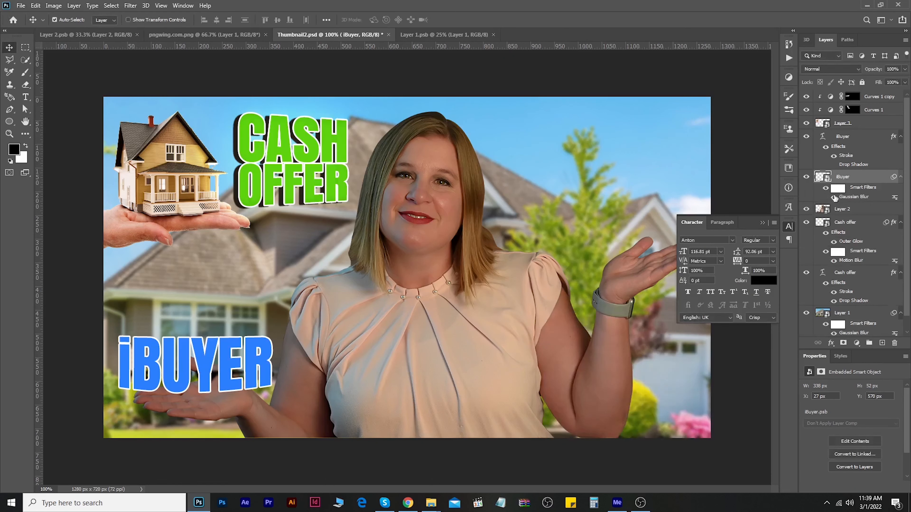
Paint one soft black dab with a 400 px brush at full opacity on a new layer below the iBUYER shadow
{"action": "key", "text": "b"}
{"action": "left_click", "coordinate": [776, 210]}
{"action": "key", "text": "ctrl+shift+alt+n"}
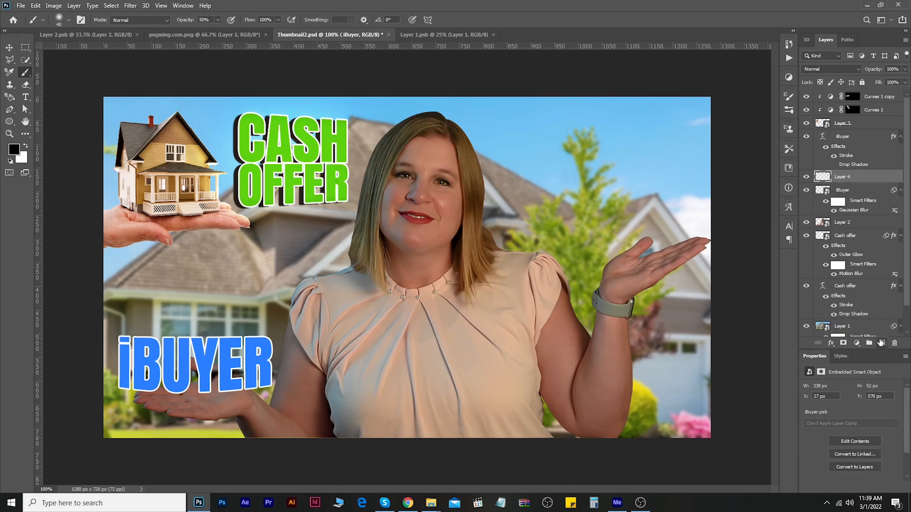
{"action": "key", "text": "]"}
{"action": "key", "text": "]"}
{"action": "key", "text": "]"}
{"action": "key", "text": "]"}
{"action": "key", "text": "]"}
{"action": "key", "text": "]"}
{"action": "key", "text": "]"}
{"action": "key", "text": "]"}
{"action": "key", "text": "]"}
{"action": "key", "text": "]"}
{"action": "key", "text": "]"}
{"action": "key", "text": "]"}
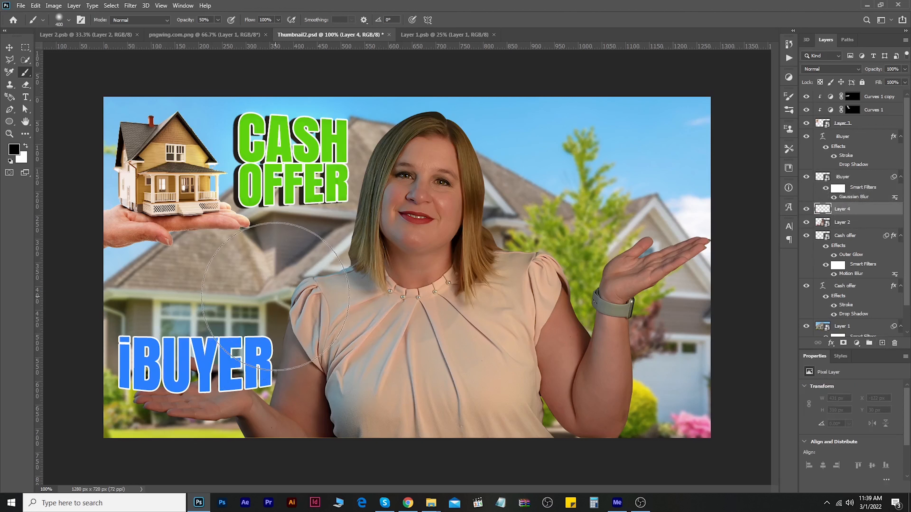
{"action": "key", "text": "0"}
{"action": "left_click", "coordinate": [423, 358]}
Flatten the black dab to about 423 by 35 px and lay it across the hand beneath the iBUYER text
{"action": "key", "text": "ctrl+t"}
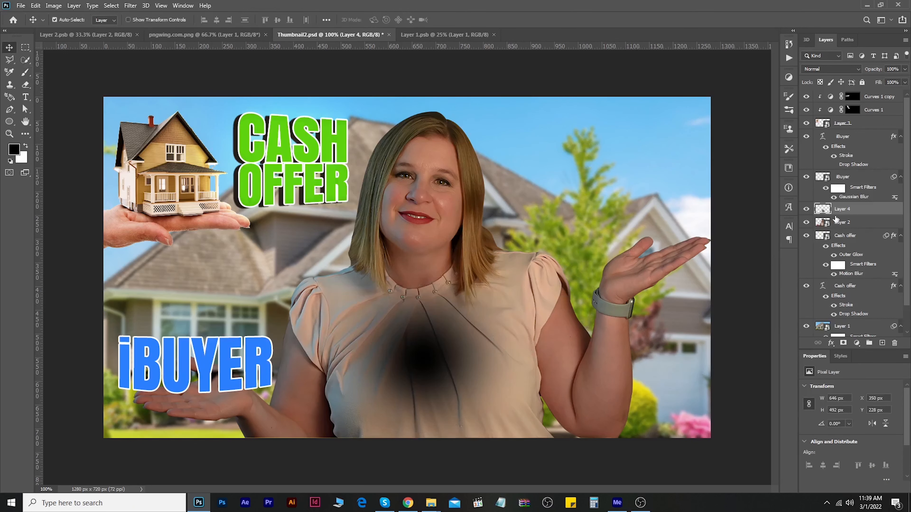
{"action": "left_click_drag", "start_coordinate": [423, 206], "coordinate": [417, 401]}
{"action": "left_click_drag", "start_coordinate": [575, 420], "coordinate": [716, 416]}
{"action": "left_click_drag", "start_coordinate": [494, 425], "coordinate": [199, 392]}
{"action": "left_click_drag", "start_coordinate": [420, 386], "coordinate": [297, 392]}
{"action": "key", "text": "Return"}
{"action": "key", "text": "Return"}
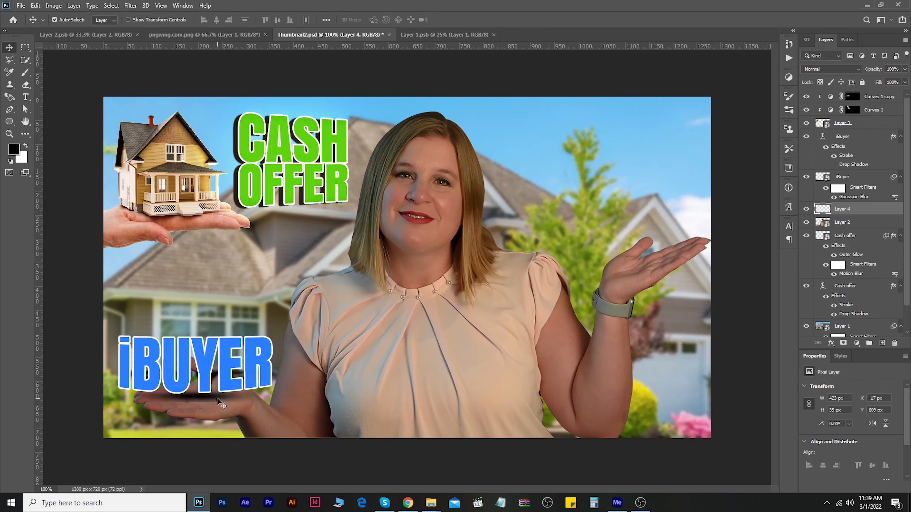
Set the flattened shadow layer to Multiply blending at 57% opacity
{"action": "left_click", "coordinate": [830, 69]}
{"action": "left_click", "coordinate": [822, 109]}
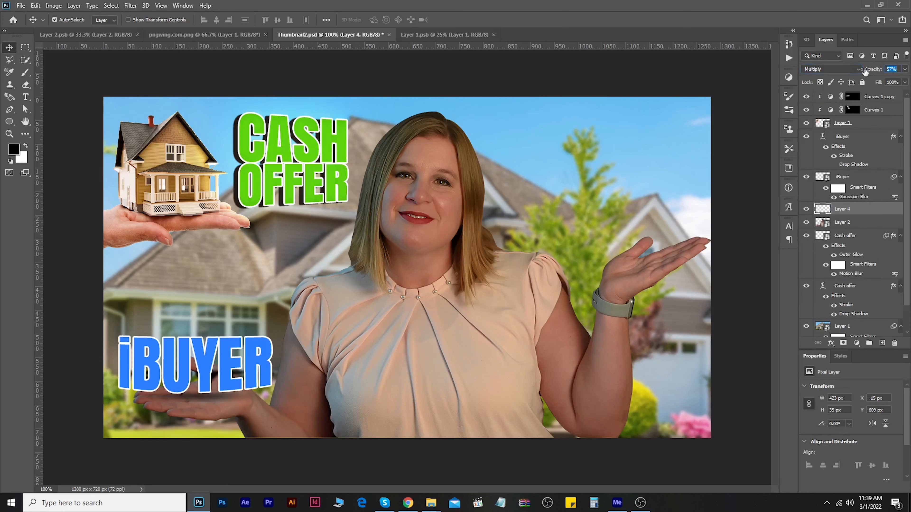
Move the flattened black shadow down onto the palm beneath the iBUYER text, to about Y 627 px
{"action": "key", "text": "ctrl+t"}
{"action": "right_click", "coordinate": [219, 401]}
{"action": "left_click", "coordinate": [229, 393]}
{"action": "key", "text": "Return"}
{"action": "left_click_drag", "start_coordinate": [221, 409], "coordinate": [231, 412]}
{"action": "key", "text": "ctrl+t"}
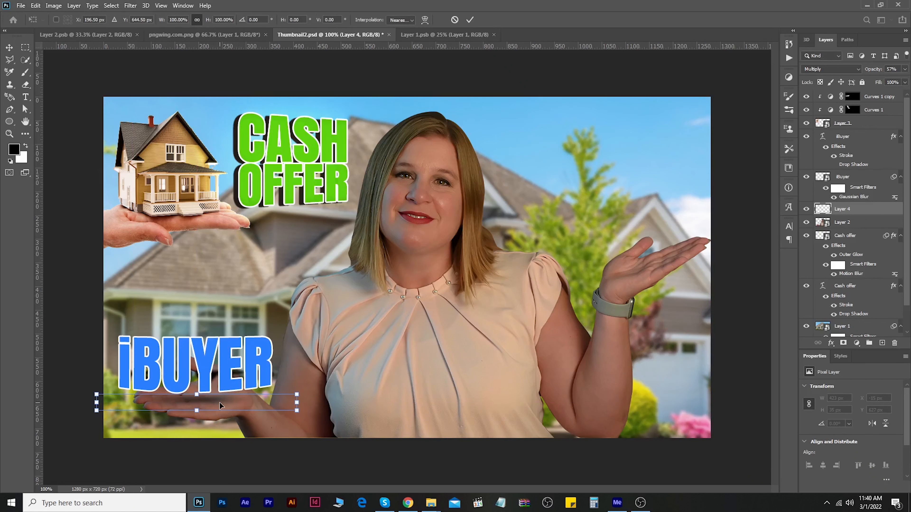
{"action": "left_click_drag", "start_coordinate": [296, 395], "coordinate": [297, 394]}
{"action": "key", "text": "Escape"}
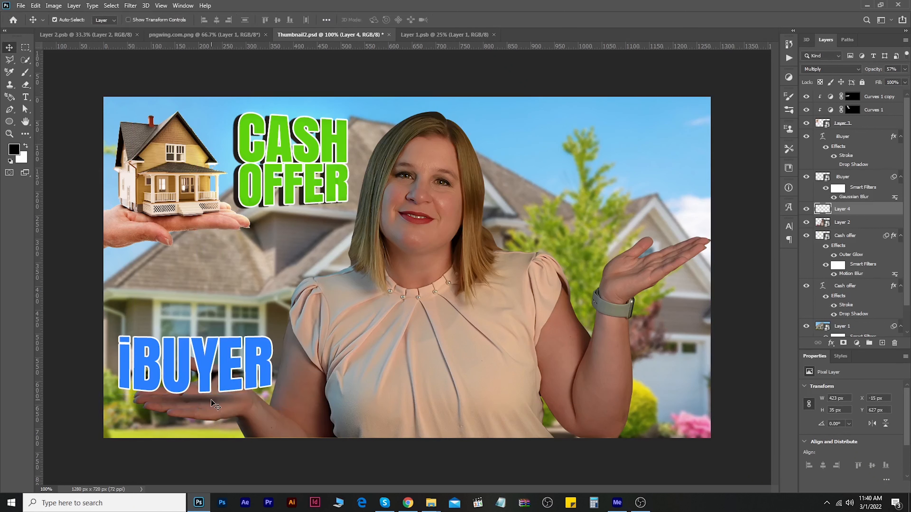
Warp the flattened palm shadow to about 409 by 54 px by pulling its wrist-side upper corner up and inward, and adjust its opacity
{"action": "key", "text": "ctrl+t"}
{"action": "right_click", "coordinate": [182, 412]}
{"action": "left_click", "coordinate": [201, 300]}
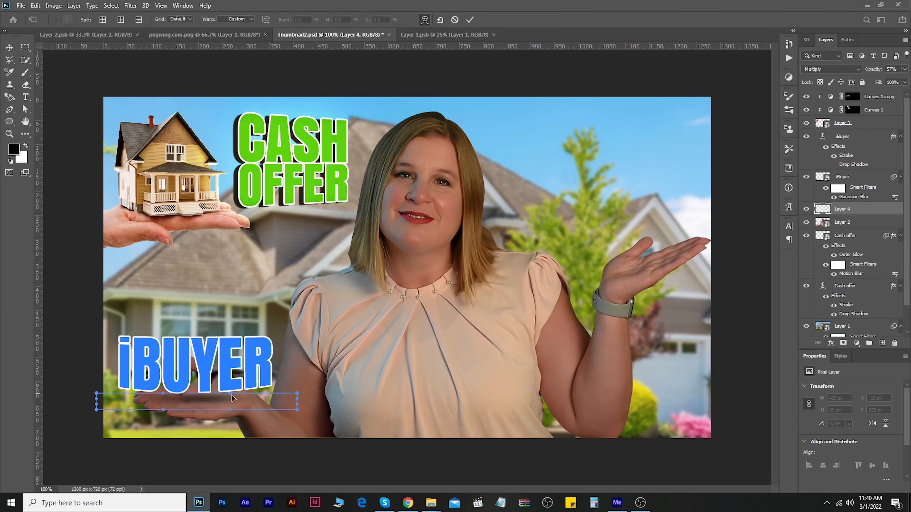
{"action": "left_click_drag", "start_coordinate": [296, 393], "coordinate": [279, 380]}
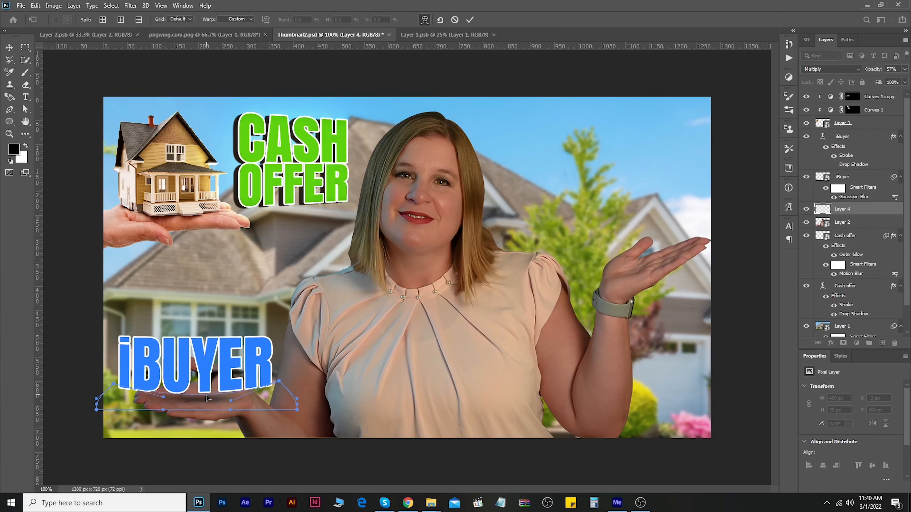
{"action": "key", "text": "Return"}
{"action": "left_click_drag", "start_coordinate": [878, 69], "coordinate": [872, 71]}
Fine-tune the opacity and placement of the blurred black shadow behind the iBUYER text
{"action": "left_click", "coordinate": [229, 372]}
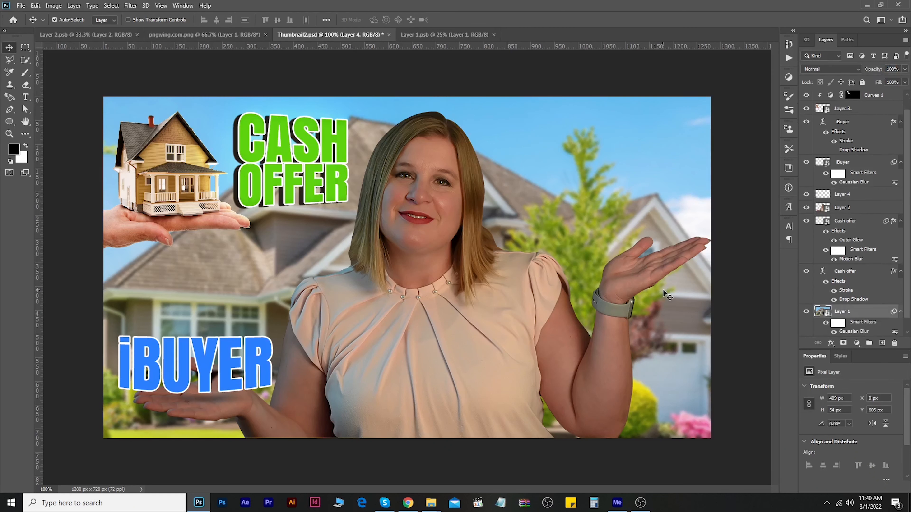
{"action": "left_click", "coordinate": [824, 165]}
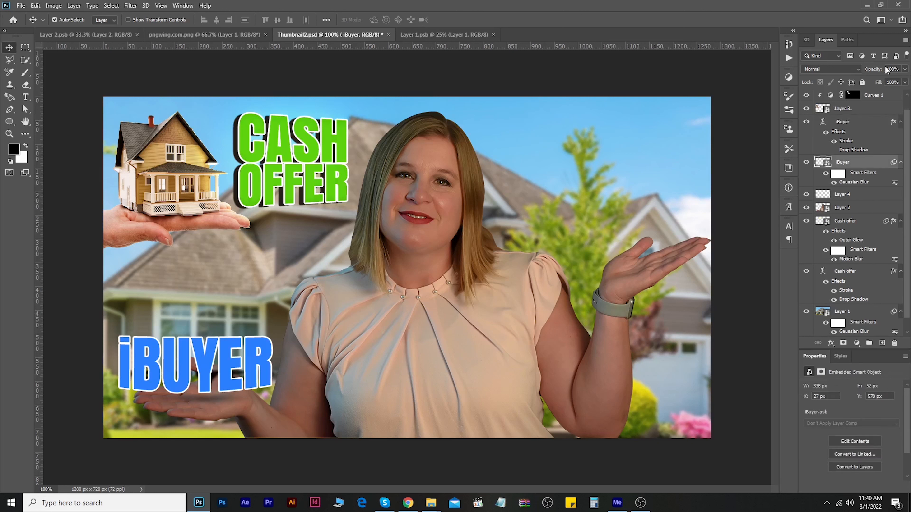
{"action": "left_click_drag", "start_coordinate": [867, 66], "coordinate": [870, 71]}
{"action": "key", "text": "ctrl+t"}
{"action": "left_click_drag", "start_coordinate": [347, 361], "coordinate": [346, 358]}
{"action": "key", "text": "Return"}
{"action": "left_click", "coordinate": [462, 341]}
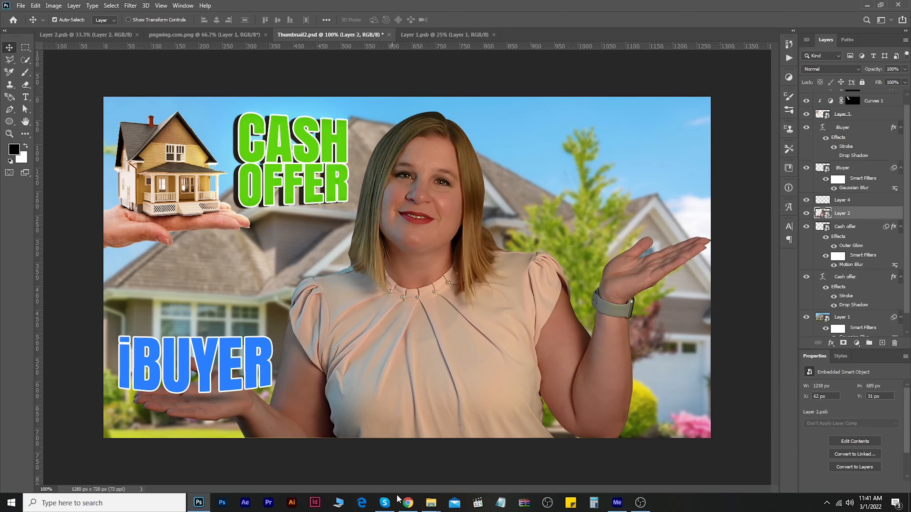
{"action": "left_click", "coordinate": [407, 502]}
{"action": "left_click", "coordinate": [407, 503]}
Duplicate the iBUYER text above the woman's raised hand and change the copy's wording to INVESTOR
{"action": "left_click_drag", "start_coordinate": [210, 369], "coordinate": [619, 225]}
{"action": "double_click", "coordinate": [632, 212]}
{"action": "type", "text": "INVESTOR"}
{"action": "key", "text": "ctrl+Return"}
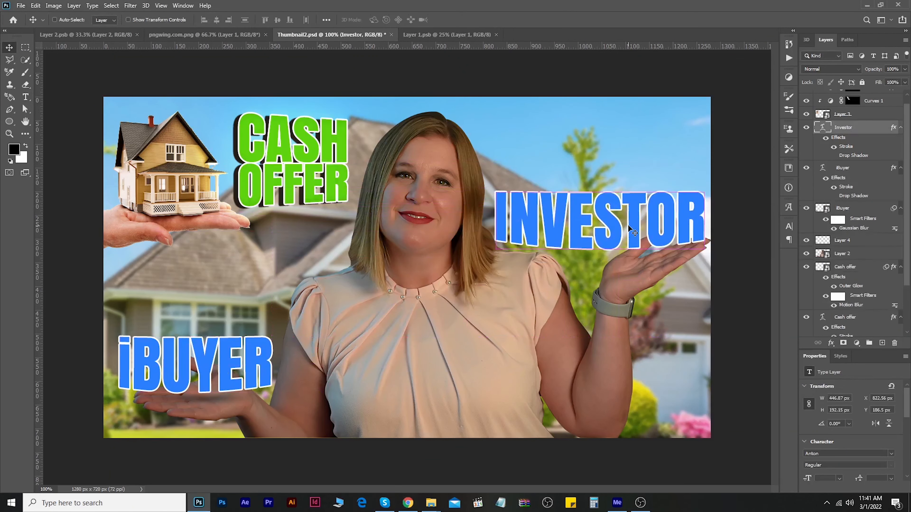
Scale the INVESTOR text to 77.62% and place it just above the raised hand
{"action": "key", "text": "ctrl+t"}
{"action": "left_click_drag", "start_coordinate": [703, 184], "coordinate": [679, 194], "text": "alt"}
{"action": "left_click_drag", "start_coordinate": [634, 226], "coordinate": [651, 212]}
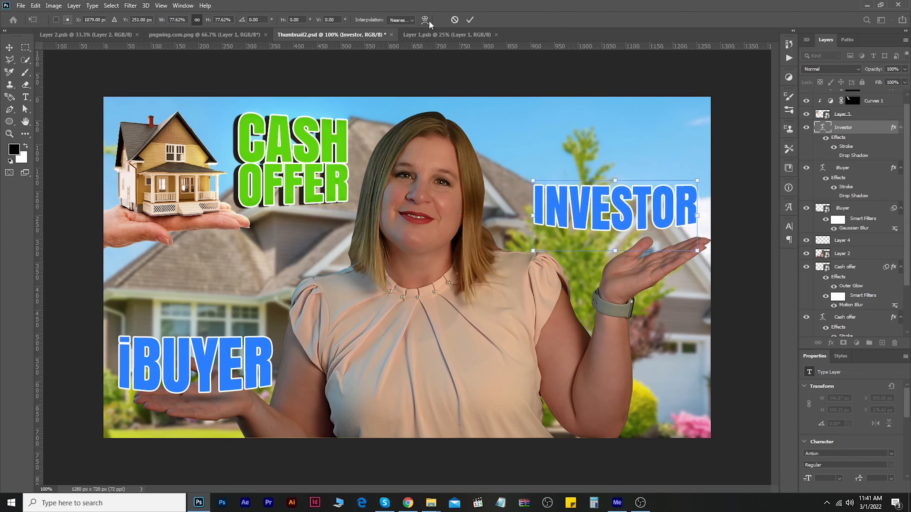
{"action": "key", "text": "Return"}
Leave text editing without changes and delete the warped INVESTOR copy
{"action": "double_click", "coordinate": [609, 210]}
{"action": "key", "text": "ctrl+a"}
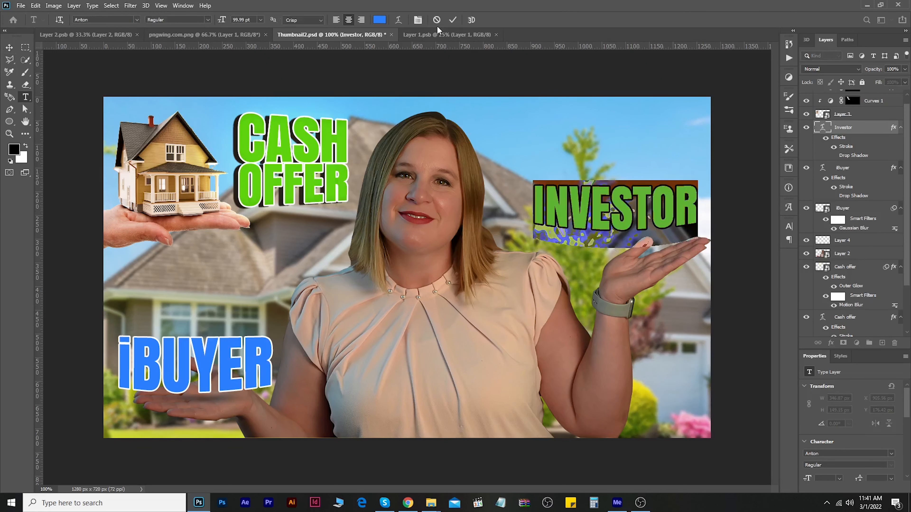
{"action": "left_click", "coordinate": [437, 20]}
{"action": "key", "text": "Delete"}
Add a new plain Investor text above the raised hand and resize it to about 268 px wide
{"action": "key", "text": "t"}
{"action": "left_click", "coordinate": [597, 204]}
{"action": "type", "text": "Investor"}
{"action": "key", "text": "ctrl+Return"}
{"action": "key", "text": "v"}
{"action": "key", "text": "ctrl+t"}
{"action": "left_click_drag", "start_coordinate": [606, 205], "coordinate": [664, 214], "text": "alt"}
{"action": "key", "text": "Return"}
Set the new Investor text to All Caps
{"action": "double_click", "coordinate": [604, 199]}
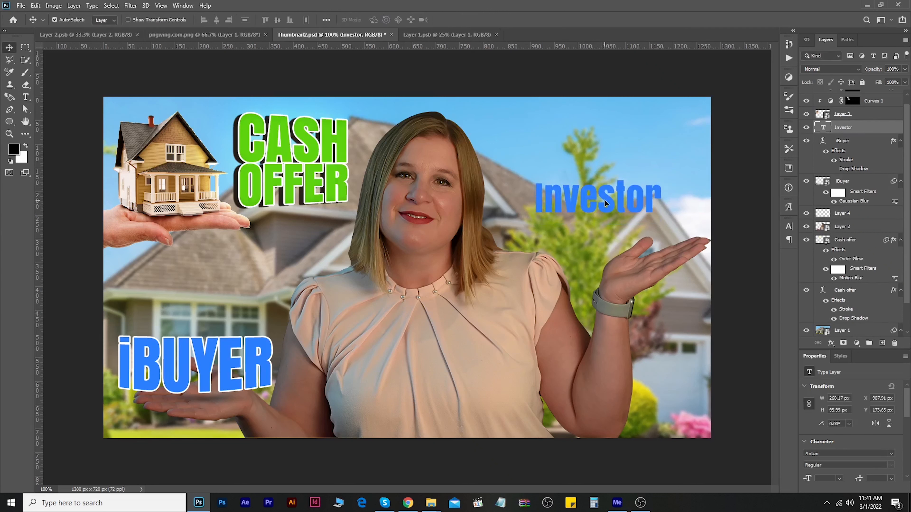
{"action": "key", "text": "ctrl+a"}
{"action": "key", "text": "ctrl+t"}
{"action": "left_click", "coordinate": [709, 291]}
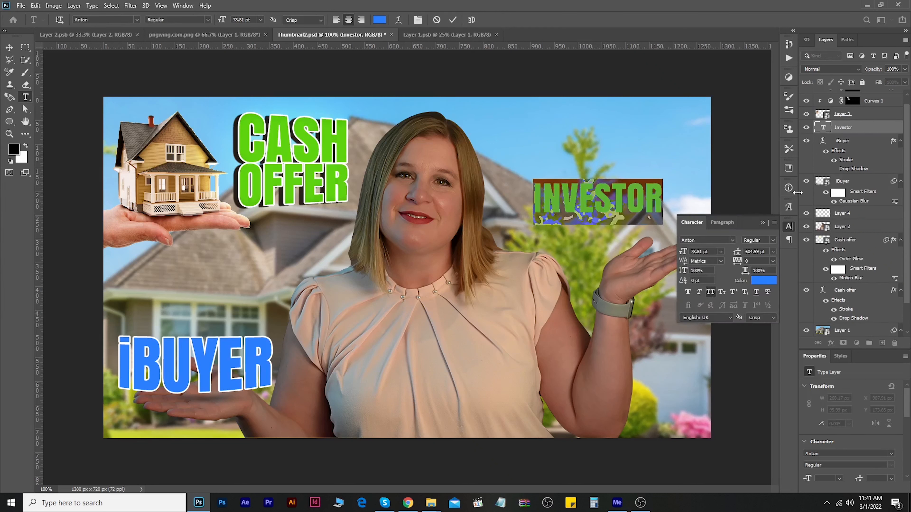
{"action": "key", "text": "ctrl+Return"}
{"action": "key", "text": "v"}
{"action": "left_click", "coordinate": [763, 223]}
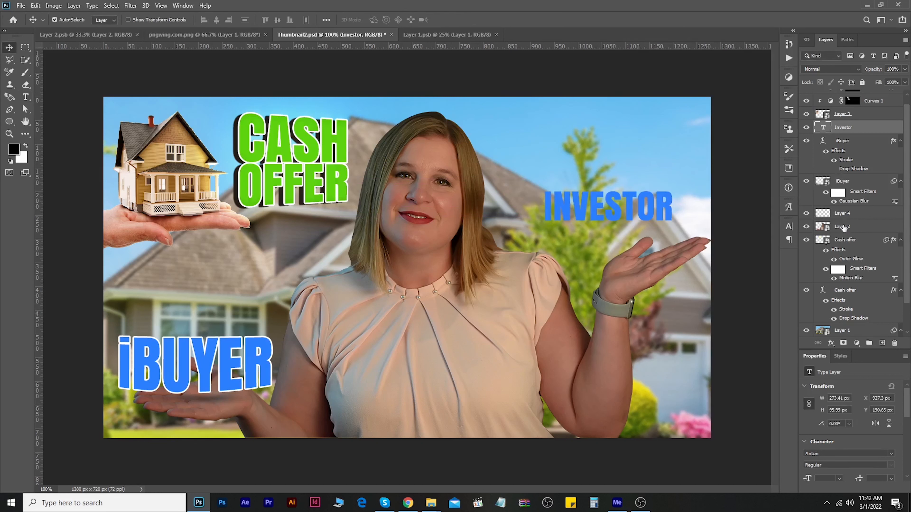
Give the INVESTOR text the iBUYER text's white stroke, enlarge it to about 326 px wide and rotate it about -7° along the hand
{"action": "left_click_drag", "start_coordinate": [838, 133], "coordinate": [895, 343]}
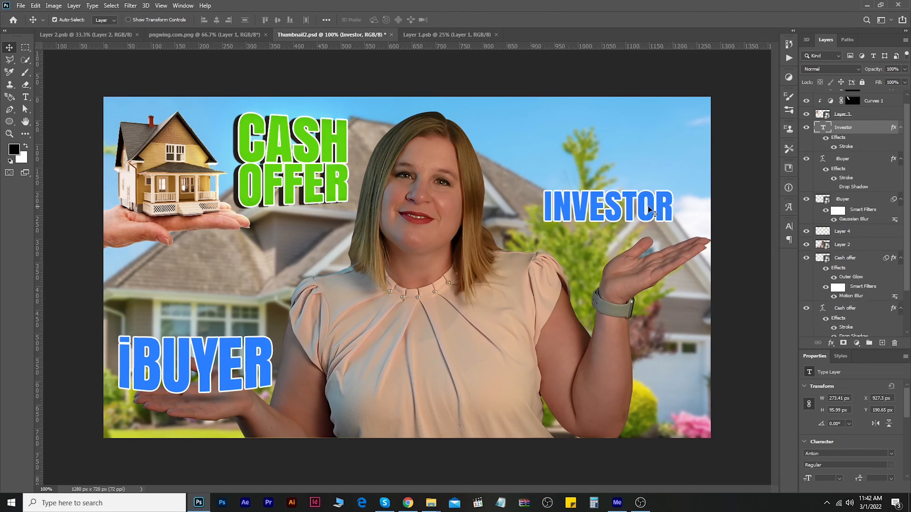
{"action": "left_click_drag", "start_coordinate": [650, 214], "coordinate": [660, 233]}
{"action": "key", "text": "ctrl+t"}
{"action": "left_click_drag", "start_coordinate": [692, 187], "coordinate": [690, 176]}
{"action": "left_click_drag", "start_coordinate": [659, 212], "coordinate": [629, 225]}
{"action": "left_click_drag", "start_coordinate": [691, 205], "coordinate": [700, 201]}
{"action": "key", "text": "Return"}
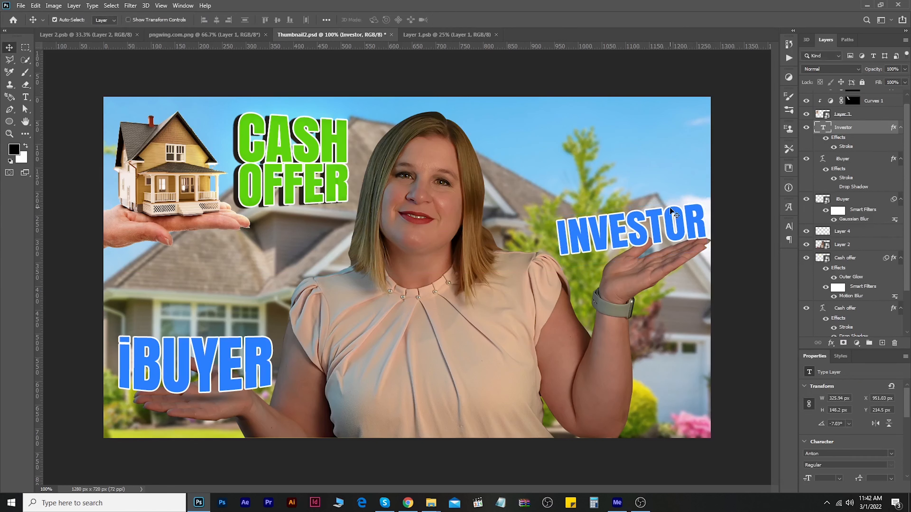
Try the Bulge, Fish and Arc warp styles on the INVESTOR text
{"action": "double_click", "coordinate": [598, 232]}
{"action": "left_click", "coordinate": [398, 20]}
{"action": "left_click", "coordinate": [686, 85]}
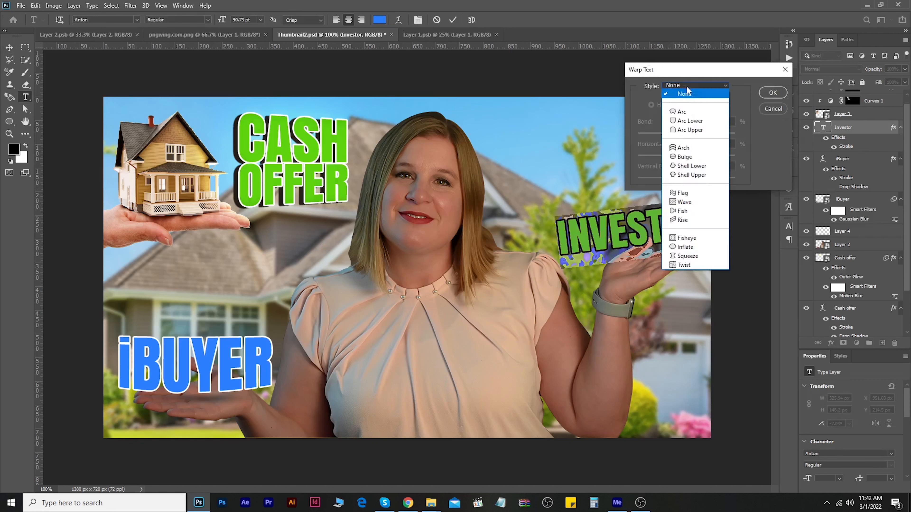
{"action": "left_click", "coordinate": [692, 157]}
{"action": "left_click_drag", "start_coordinate": [710, 133], "coordinate": [678, 136]}
{"action": "left_click", "coordinate": [692, 86]}
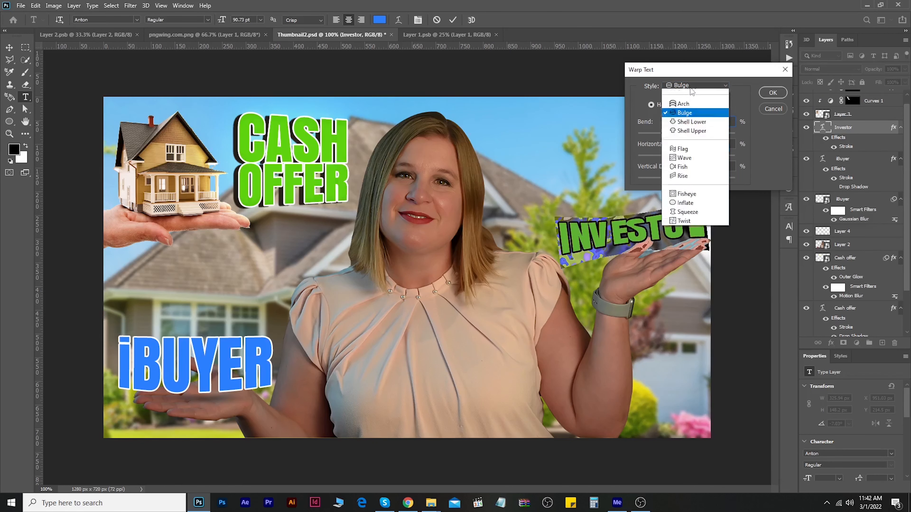
{"action": "left_click", "coordinate": [689, 166]}
{"action": "left_click", "coordinate": [686, 86]}
{"action": "left_click", "coordinate": [682, 112]}
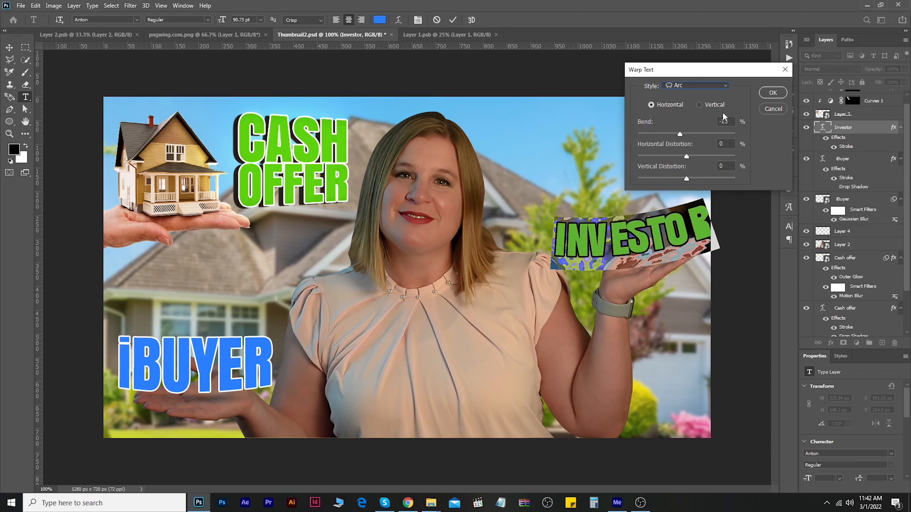
{"action": "left_click_drag", "start_coordinate": [685, 134], "coordinate": [682, 133]}
{"action": "key", "text": "Escape"}
{"action": "key", "text": "Escape"}
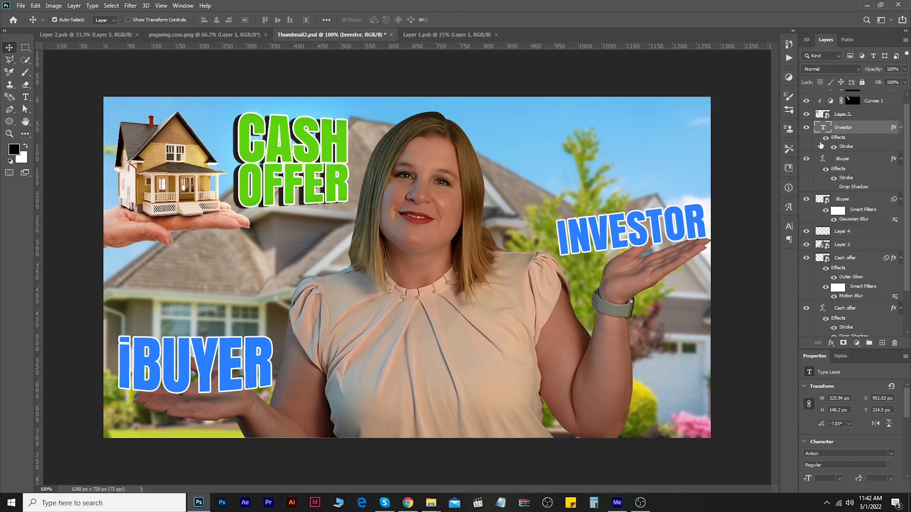
Apply the Arc warp style to the INVESTOR text with 0% bend and 0% horizontal distortion
{"action": "double_click", "coordinate": [822, 127]}
{"action": "left_click", "coordinate": [398, 19]}
{"action": "left_click", "coordinate": [696, 86]}
{"action": "left_click", "coordinate": [699, 111]}
{"action": "left_click_drag", "start_coordinate": [710, 134], "coordinate": [683, 156]}
{"action": "type", "text": "0"}
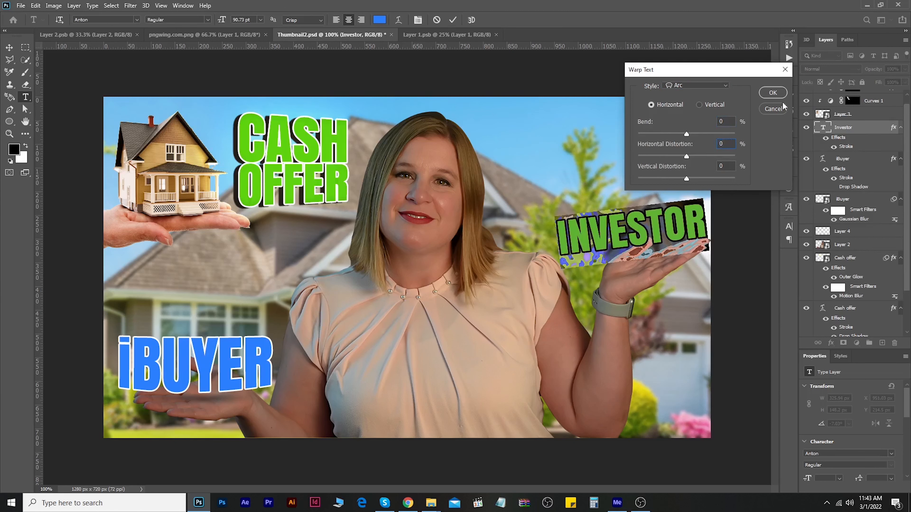
{"action": "left_click", "coordinate": [774, 94]}
{"action": "key", "text": "ctrl+Return"}
{"action": "key", "text": "v"}
Rotate the INVESTOR text to about -14.2°, shrink it to about 299 px wide and place it along the raised hand
{"action": "key", "text": "ctrl+t"}
{"action": "left_click_drag", "start_coordinate": [717, 196], "coordinate": [707, 182]}
{"action": "left_click_drag", "start_coordinate": [660, 230], "coordinate": [660, 229]}
{"action": "left_click_drag", "start_coordinate": [702, 193], "coordinate": [695, 197]}
{"action": "left_click_drag", "start_coordinate": [649, 227], "coordinate": [651, 228]}
{"action": "key", "text": "Return"}
{"action": "left_click", "coordinate": [359, 206]}
{"action": "left_click_drag", "start_coordinate": [595, 231], "coordinate": [605, 233]}
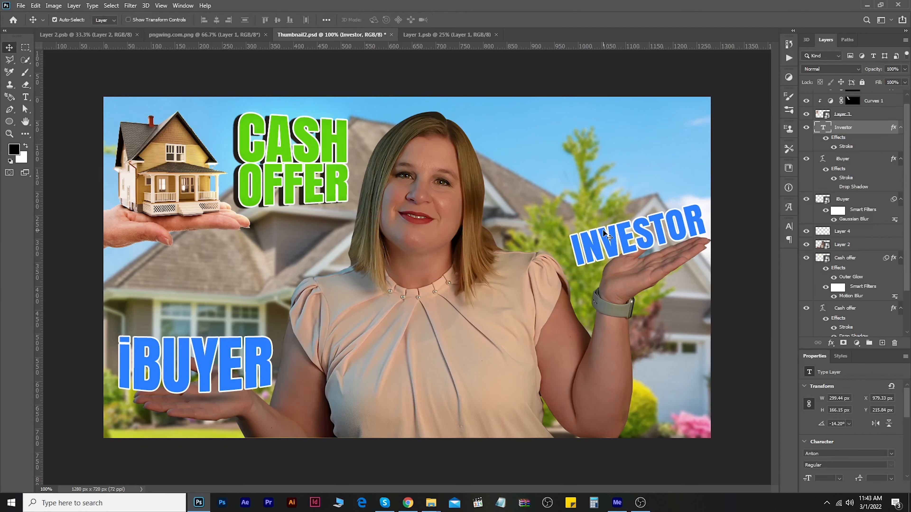
Delete the plain INVESTOR text above the raised hand
{"action": "double_click", "coordinate": [612, 236]}
{"action": "key", "text": "Escape"}
{"action": "key", "text": "Delete"}
Copy the warped iBUYER text over to the raised hand and reword the copy as Investor
{"action": "left_click_drag", "start_coordinate": [254, 355], "coordinate": [667, 207], "text": "alt"}
{"action": "double_click", "coordinate": [636, 231]}
{"action": "type", "text": "Investor"}
{"action": "key", "text": "ctrl+Return"}
Shrink the INVESTOR copy to about 302 px wide, rotate it about -11° and rest it on the raised palm
{"action": "key", "text": "ctrl+t"}
{"action": "left_click_drag", "start_coordinate": [707, 183], "coordinate": [669, 199], "text": "alt"}
{"action": "left_click_drag", "start_coordinate": [630, 228], "coordinate": [655, 235]}
{"action": "left_click_drag", "start_coordinate": [709, 192], "coordinate": [701, 177]}
{"action": "left_click_drag", "start_coordinate": [642, 227], "coordinate": [653, 236]}
{"action": "key", "text": "Return"}
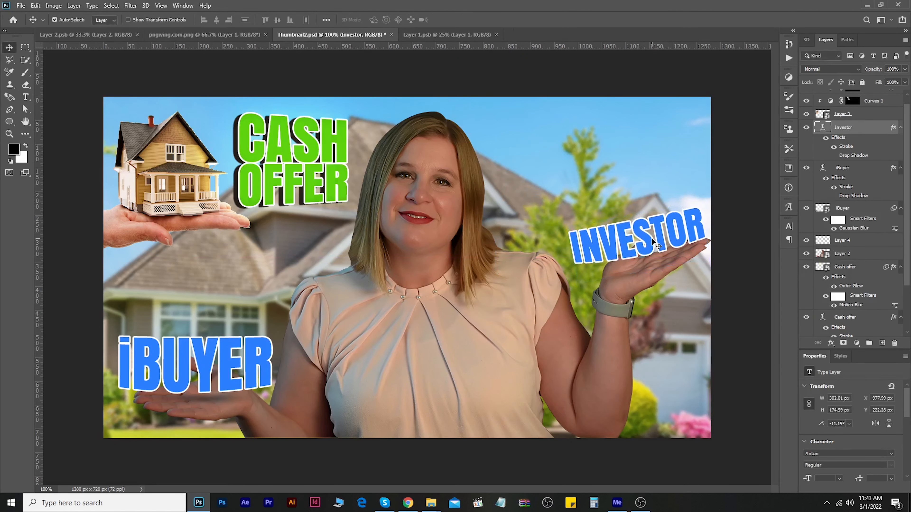
Duplicate the flattened black palm shadow beneath the INVESTOR text and rotate it to follow the raised hand
{"action": "left_click_drag", "start_coordinate": [203, 402], "coordinate": [633, 268], "text": "alt"}
{"action": "key", "text": "ctrl+t"}
{"action": "left_click_drag", "start_coordinate": [728, 206], "coordinate": [710, 183]}
{"action": "left_click_drag", "start_coordinate": [659, 264], "coordinate": [636, 242]}
{"action": "key", "text": "Return"}
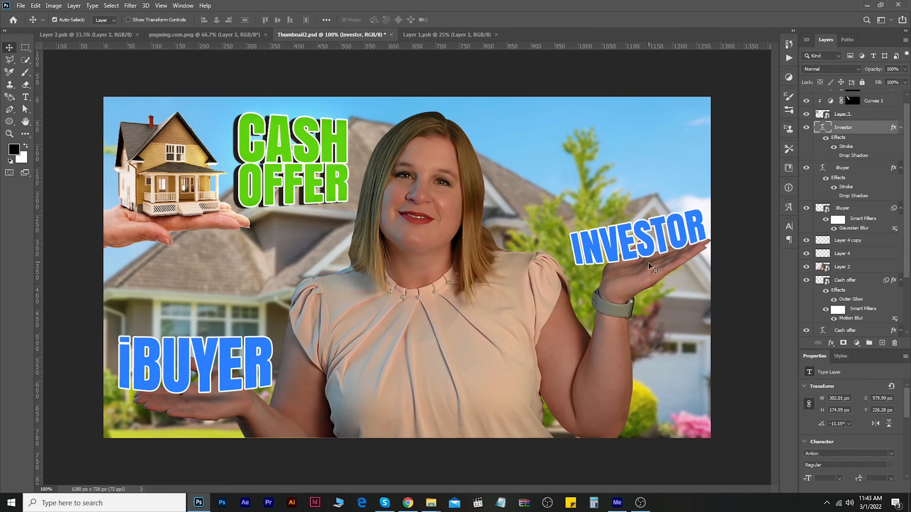
Start a Camera Raw filter on the woman's layer with Temperature -7 and Exposure +0.60
{"action": "left_click", "coordinate": [860, 267]}
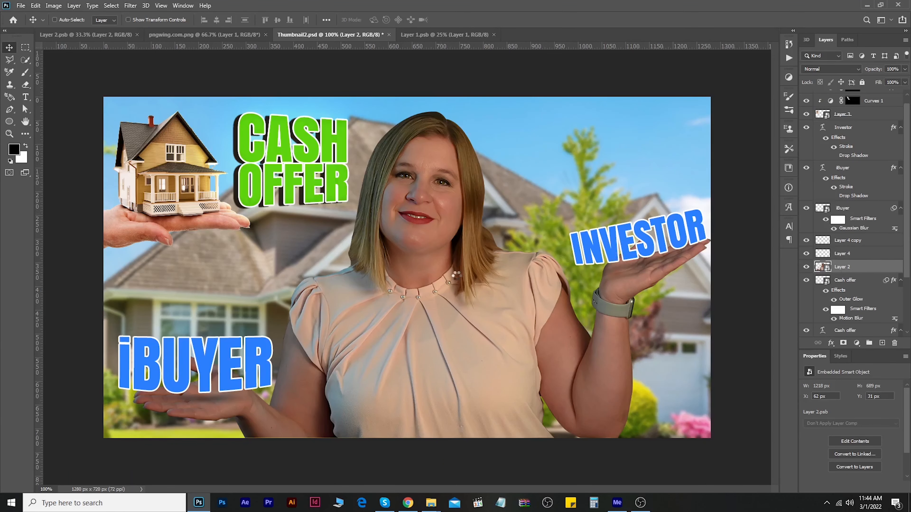
{"action": "key", "text": "ctrl+shift+a"}
{"action": "left_click", "coordinate": [312, 453]}
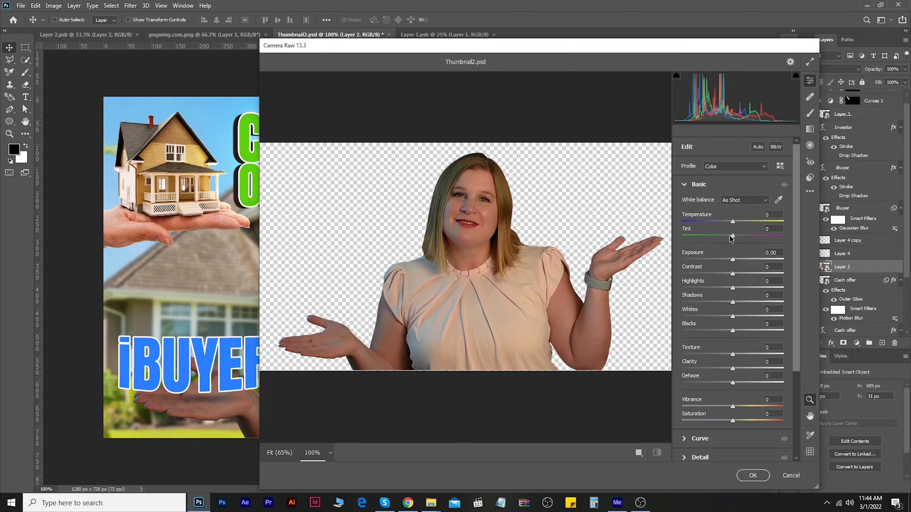
{"action": "left_click_drag", "start_coordinate": [733, 221], "coordinate": [728, 223]}
{"action": "left_click_drag", "start_coordinate": [733, 260], "coordinate": [738, 259]}
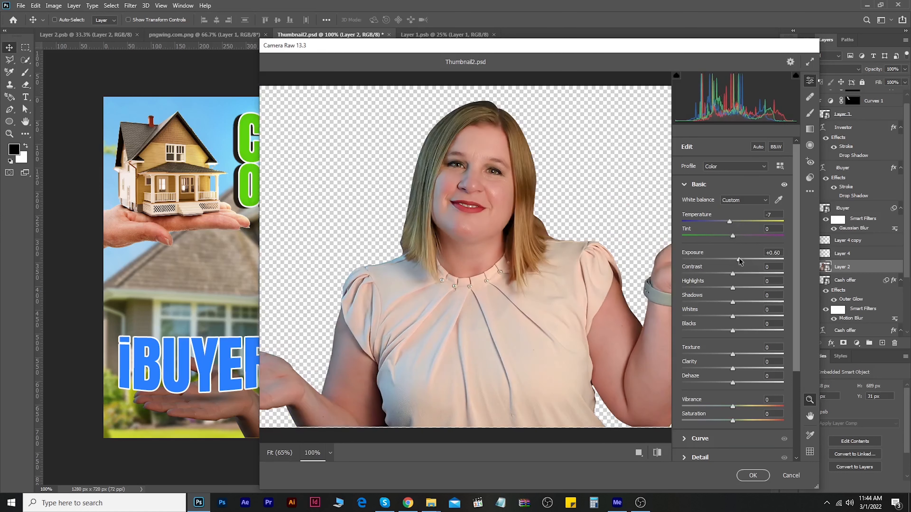
Set the woman's Camera Raw Shadows to +53 and Highlights to +3
{"action": "left_click", "coordinate": [465, 186]}
{"action": "left_click", "coordinate": [466, 195]}
{"action": "key", "text": "ctrl+plus"}
{"action": "left_click_drag", "start_coordinate": [480, 175], "coordinate": [530, 252]}
{"action": "mouse_move", "coordinate": [734, 302]}
{"action": "left_mouse_down"}
{"action": "mouse_move", "coordinate": [764, 302]}
{"action": "mouse_move", "coordinate": [733, 294]}
{"action": "left_mouse_up"}
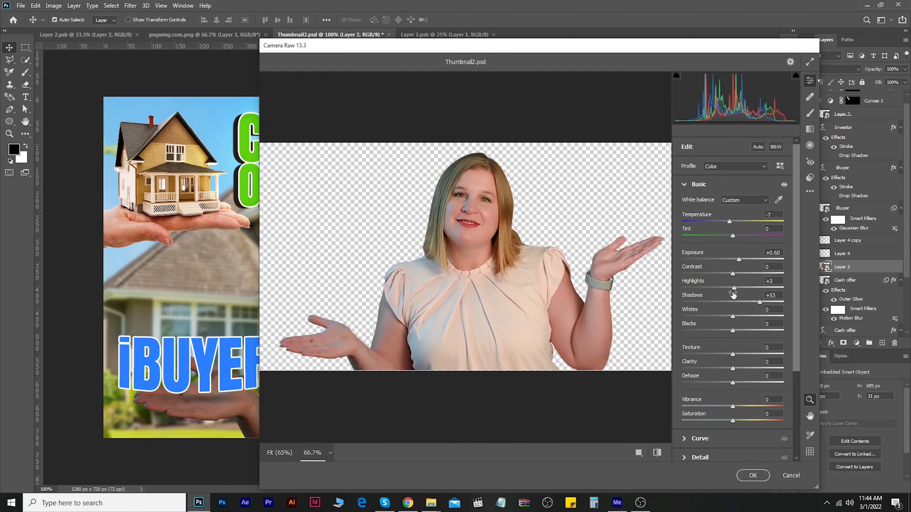
Set the woman's Clarity to +7, Temperature to -11, Saturation to -14 and Vibrance to +17
{"action": "left_click_drag", "start_coordinate": [733, 369], "coordinate": [741, 371]}
{"action": "left_click_drag", "start_coordinate": [731, 223], "coordinate": [727, 224]}
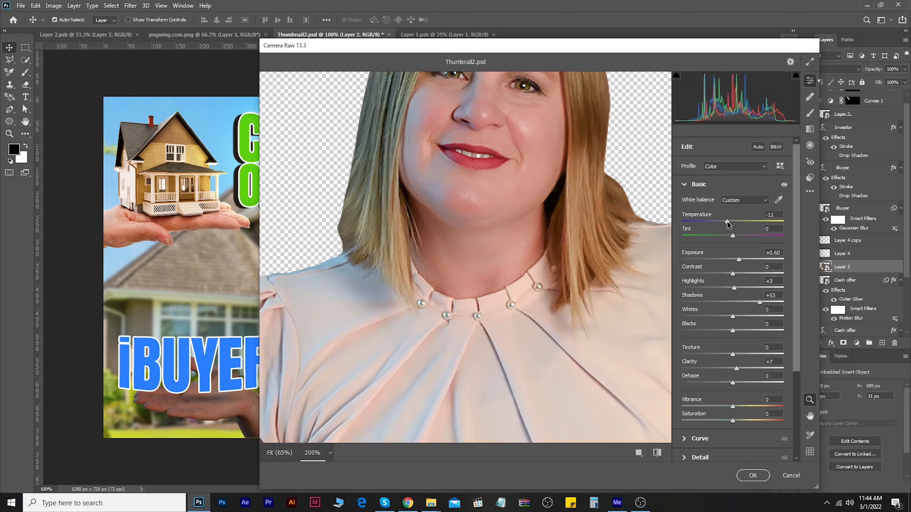
{"action": "left_click_drag", "start_coordinate": [734, 423], "coordinate": [731, 415]}
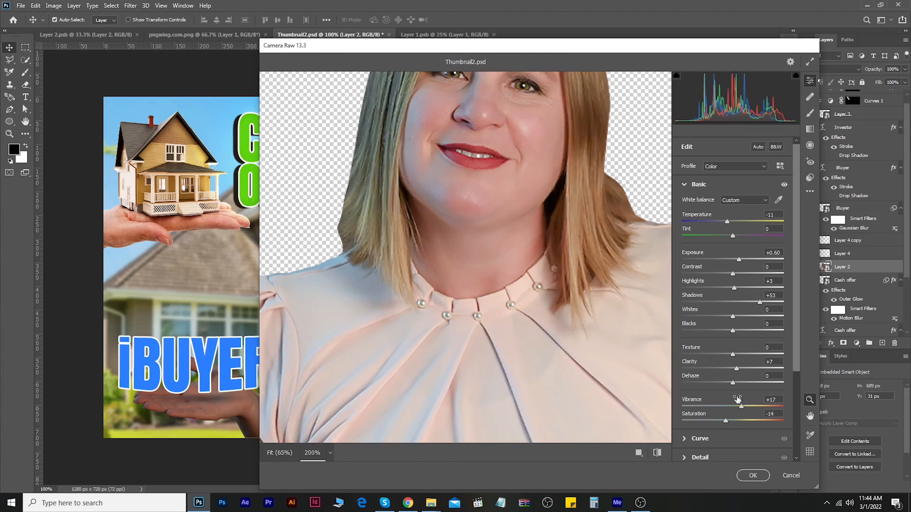
Set Noise Reduction to 7 and apply the Camera Raw filter to the woman
{"action": "scroll", "coordinate": [713, 394], "scroll_direction": "down", "scroll_amount": 4}
{"action": "left_click", "coordinate": [701, 339]}
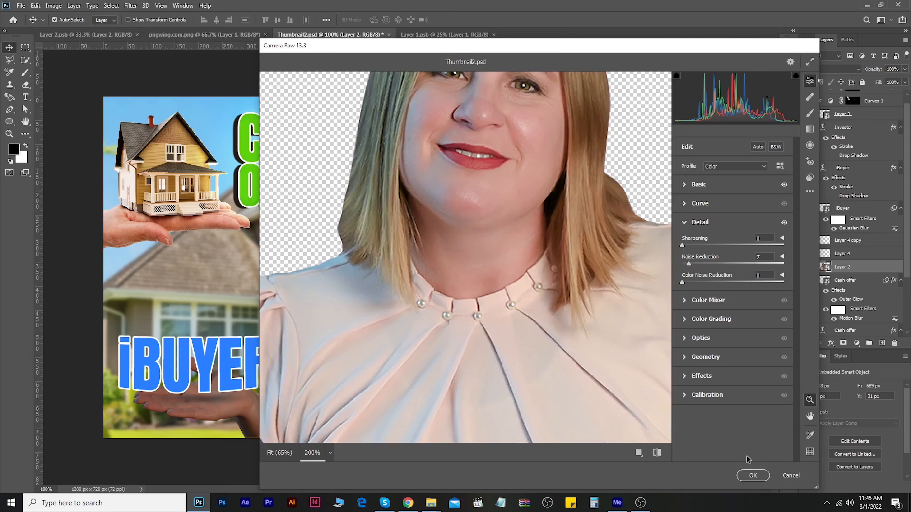
{"action": "left_click", "coordinate": [752, 475]}
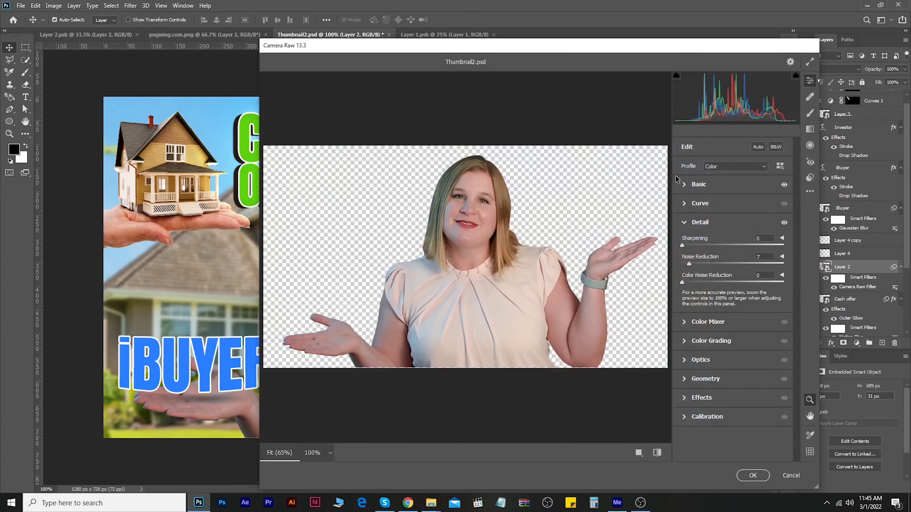
Refine the woman's Camera Raw filter with Exposure +0.20, Shadows +100 and Highlights -32, and apply it
{"action": "left_click", "coordinate": [684, 185]}
{"action": "left_click_drag", "start_coordinate": [739, 262], "coordinate": [735, 262]}
{"action": "left_click_drag", "start_coordinate": [756, 304], "coordinate": [785, 304]}
{"action": "left_click_drag", "start_coordinate": [735, 289], "coordinate": [716, 291]}
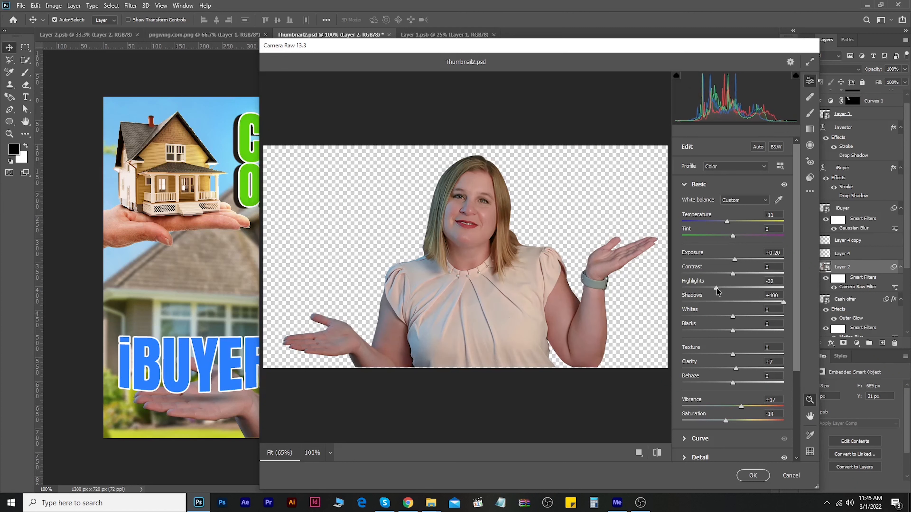
{"action": "left_click", "coordinate": [753, 475]}
Add a Curves adjustment clipped to the woman's layer and brighten her by pulling the RGB white point inward
{"action": "left_click", "coordinate": [856, 343]}
{"action": "left_click", "coordinate": [857, 230]}
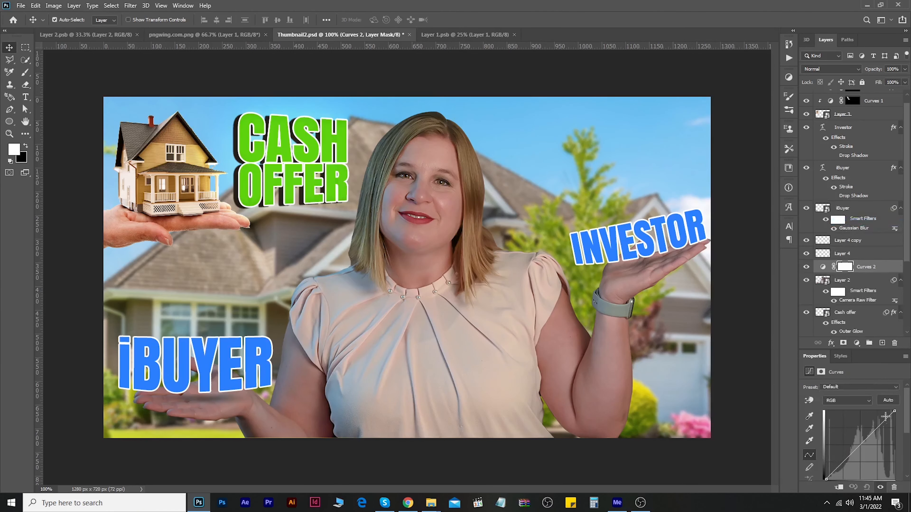
{"action": "left_click_drag", "start_coordinate": [895, 411], "coordinate": [881, 409]}
{"action": "key", "text": "ctrl+alt+g"}
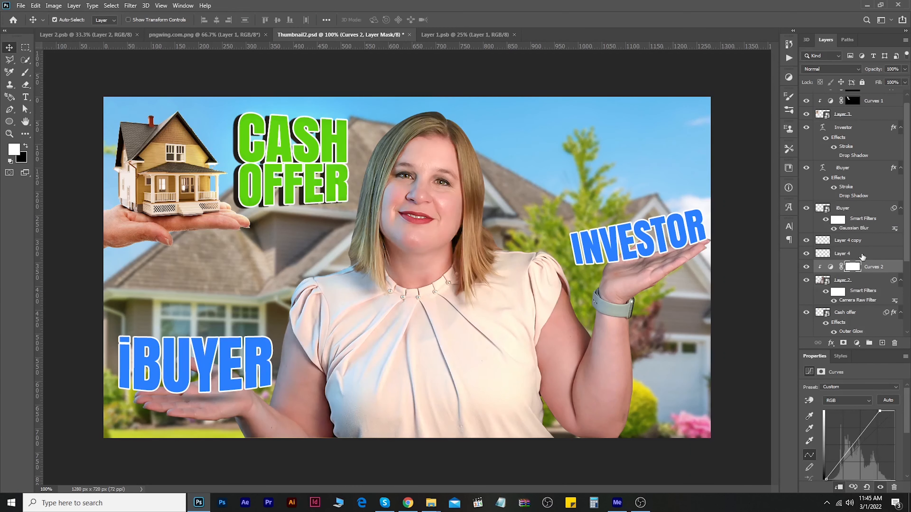
Cool the woman's clipped Curves adjustment by adjusting the Blue channel's white point and lowering the Red channel's highlights
{"action": "left_click", "coordinate": [862, 400]}
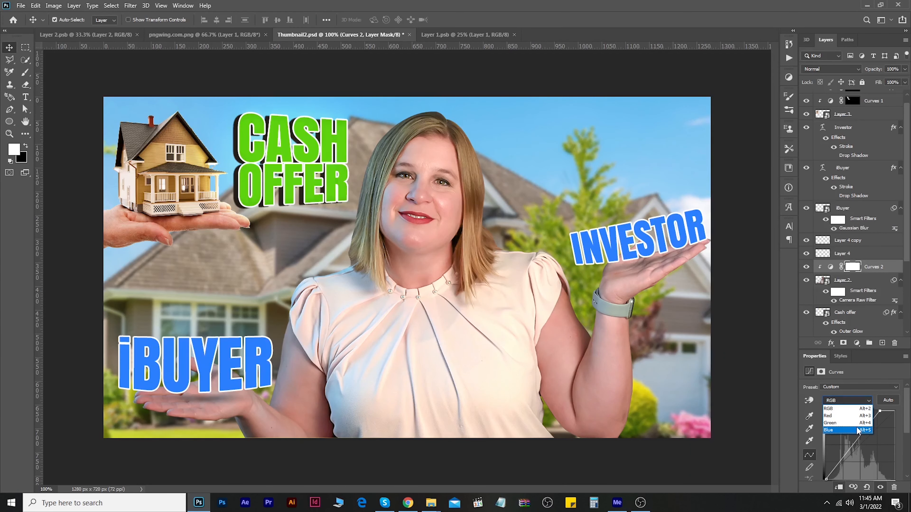
{"action": "left_click", "coordinate": [857, 431]}
{"action": "mouse_move", "coordinate": [887, 406]}
{"action": "left_mouse_down"}
{"action": "mouse_move", "coordinate": [876, 397]}
{"action": "mouse_move", "coordinate": [888, 399]}
{"action": "left_mouse_up"}
{"action": "left_click", "coordinate": [860, 401]}
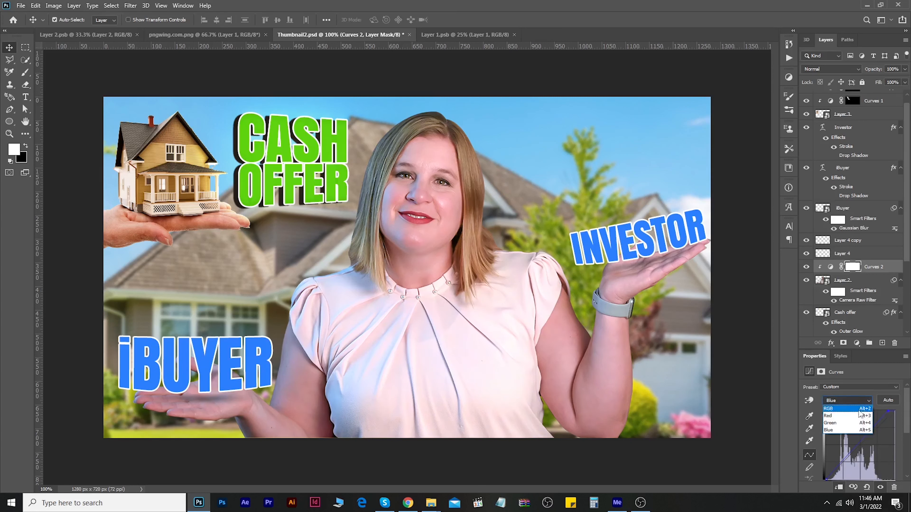
{"action": "left_click", "coordinate": [857, 416]}
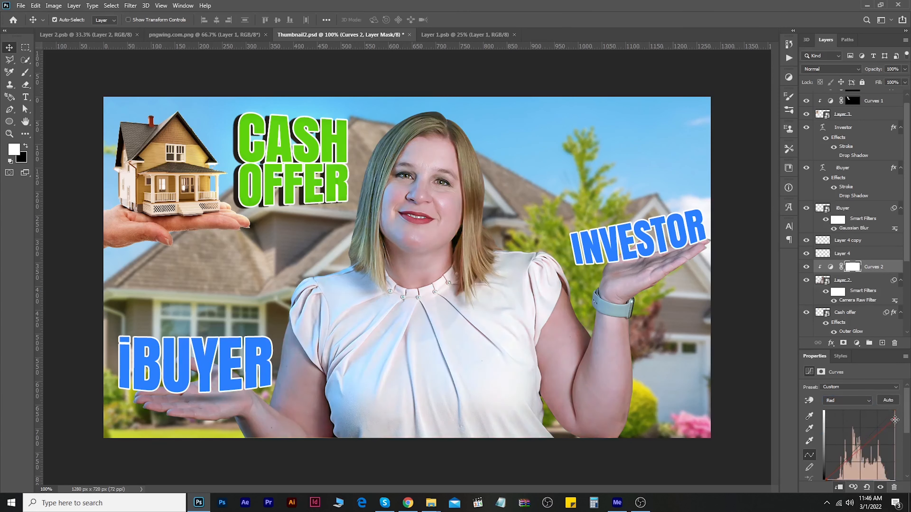
Invert the Curves 2 layer mask to black so the adjustment is hidden from the woman
{"action": "left_click", "coordinate": [853, 267]}
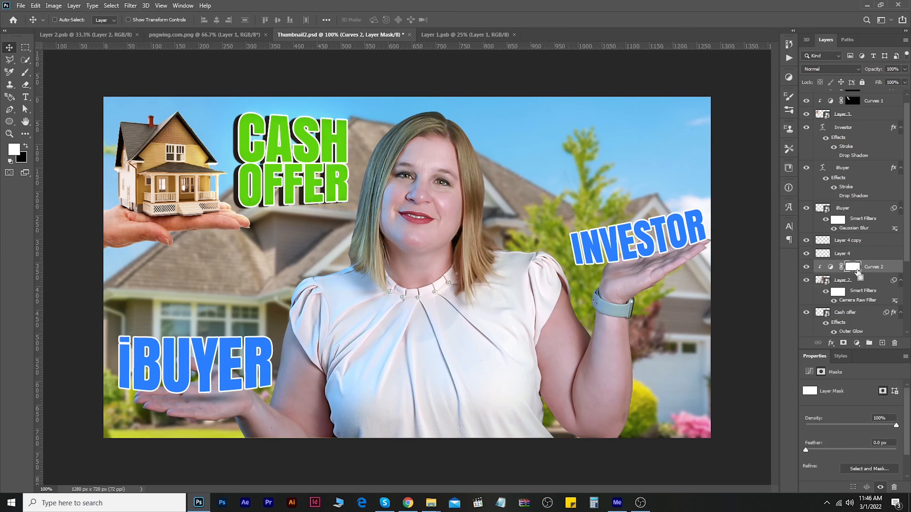
{"action": "key", "text": "ctrl+o"}
{"action": "key", "text": "Escape"}
{"action": "key", "text": "ctrl+i"}
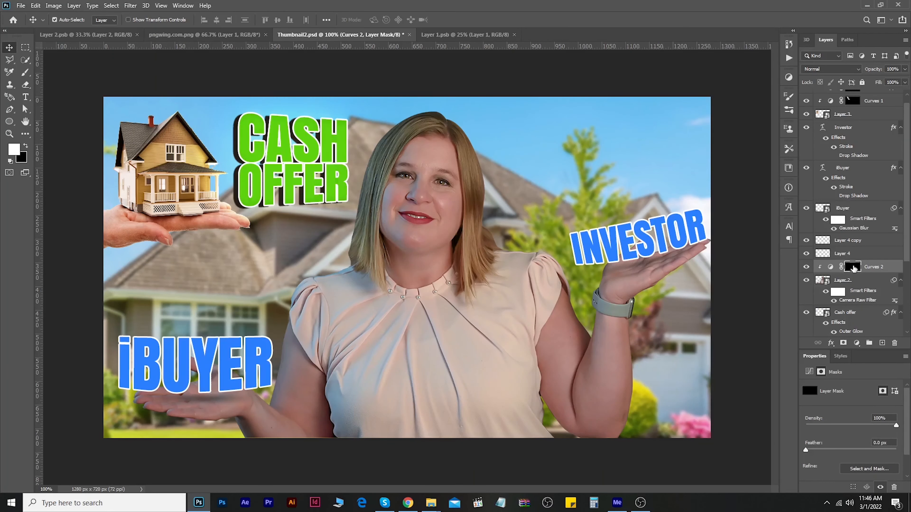
Paint white on the Curves 2 mask with a 90 px brush along the woman's hair and the shoulder beside INVESTOR
{"action": "key", "text": "b"}
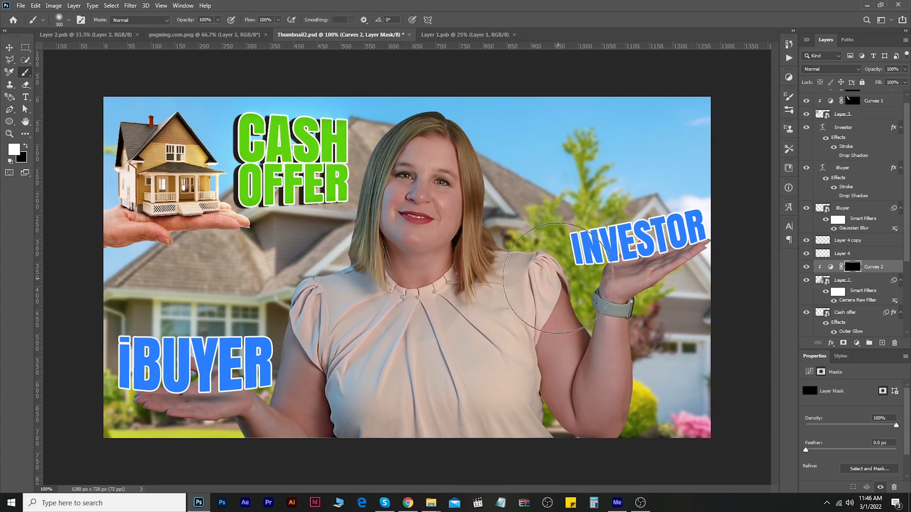
{"action": "key", "text": "bracketleft"}
{"action": "key", "text": "bracketleft"}
{"action": "key", "text": "bracketleft"}
{"action": "key", "text": "bracketleft"}
{"action": "left_click_drag", "start_coordinate": [499, 220], "coordinate": [498, 212]}
{"action": "mouse_move", "coordinate": [483, 130]}
{"action": "left_mouse_down"}
{"action": "mouse_move", "coordinate": [502, 244]}
{"action": "mouse_move", "coordinate": [582, 284]}
{"action": "mouse_move", "coordinate": [588, 326]}
{"action": "mouse_move", "coordinate": [573, 297]}
{"action": "left_mouse_up"}
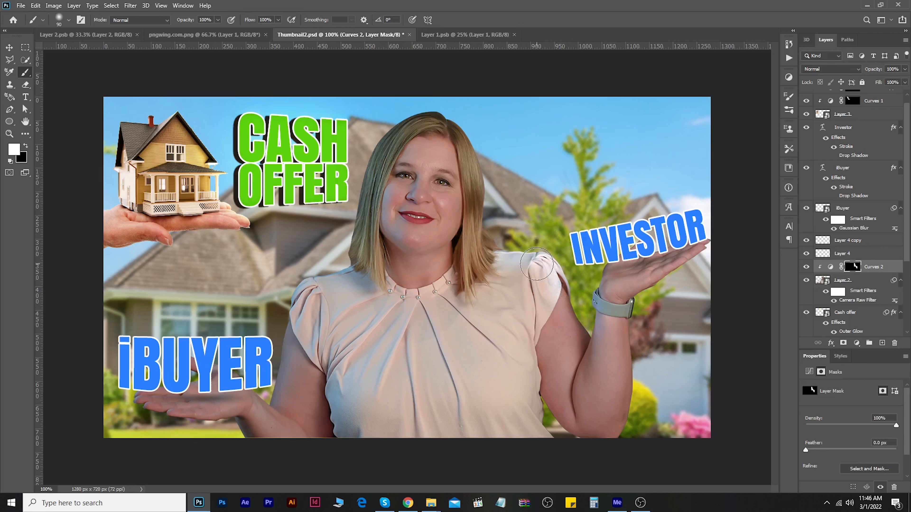
Undo the unsuitable strokes and rework the light on the INVESTOR-side shoulder and arm with a 175 px brush
{"action": "mouse_move", "coordinate": [698, 264]}
{"action": "left_mouse_down"}
{"action": "mouse_move", "coordinate": [619, 311]}
{"action": "mouse_move", "coordinate": [638, 339]}
{"action": "left_mouse_up"}
{"action": "key", "text": "ctrl+z"}
{"action": "key", "text": "ctrl+z"}
{"action": "left_click_drag", "start_coordinate": [622, 305], "coordinate": [606, 300]}
{"action": "key", "text": "ctrl+z"}
{"action": "mouse_move", "coordinate": [470, 135]}
{"action": "left_mouse_down"}
{"action": "mouse_move", "coordinate": [489, 233]}
{"action": "mouse_move", "coordinate": [533, 264]}
{"action": "mouse_move", "coordinate": [548, 288]}
{"action": "mouse_move", "coordinate": [504, 296]}
{"action": "mouse_move", "coordinate": [510, 265]}
{"action": "mouse_move", "coordinate": [519, 283]}
{"action": "left_mouse_up"}
{"action": "key", "text": "ctrl+z"}
{"action": "key", "text": "]"}
{"action": "key", "text": "bracketright"}
{"action": "key", "text": "bracketright"}
{"action": "key", "text": "bracketright"}
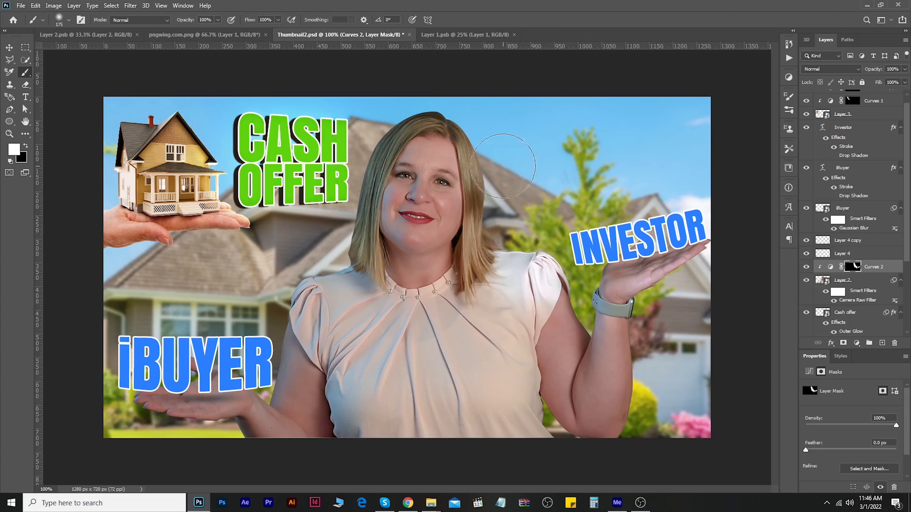
Paint the Curves 2 light along the woman's sleeve and forearm on the iBUYER side
{"action": "mouse_move", "coordinate": [312, 276]}
{"action": "left_mouse_down"}
{"action": "mouse_move", "coordinate": [285, 333]}
{"action": "mouse_move", "coordinate": [271, 338]}
{"action": "mouse_move", "coordinate": [275, 371]}
{"action": "left_mouse_up"}
{"action": "key", "text": "ctrl+z"}
{"action": "key", "text": "ctrl+z"}
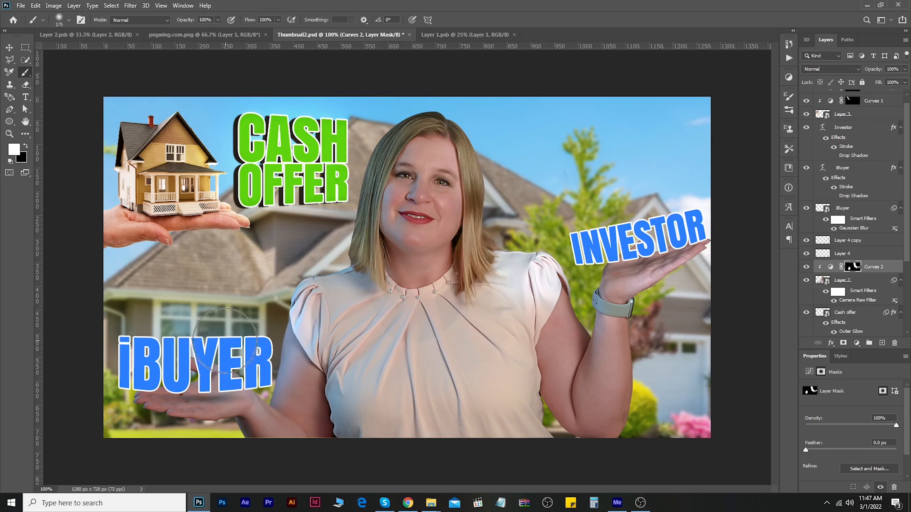
{"action": "mouse_move", "coordinate": [232, 431]}
{"action": "left_mouse_down"}
{"action": "mouse_move", "coordinate": [271, 455]}
{"action": "mouse_move", "coordinate": [158, 452]}
{"action": "mouse_move", "coordinate": [248, 440]}
{"action": "left_mouse_up"}
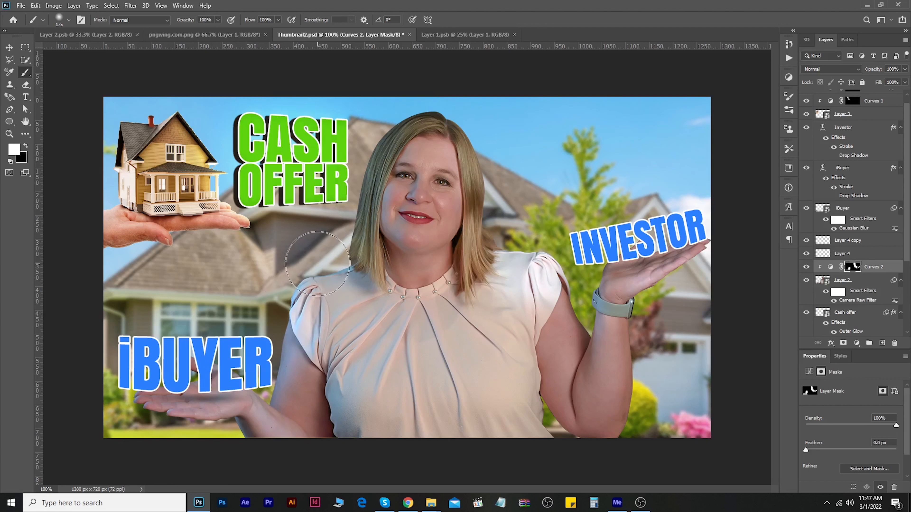
Add another Curves adjustment above Curves 2 and clip it to the woman's layer
{"action": "left_click", "coordinate": [857, 345]}
{"action": "left_click", "coordinate": [862, 371]}
{"action": "left_click", "coordinate": [831, 267]}
{"action": "left_click", "coordinate": [857, 343]}
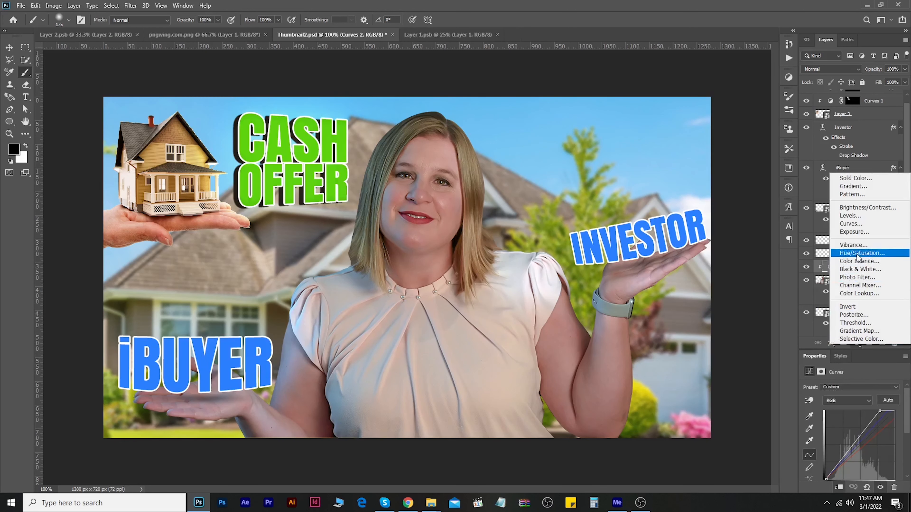
{"action": "left_click", "coordinate": [851, 223]}
{"action": "left_click", "coordinate": [834, 274], "text": "alt"}
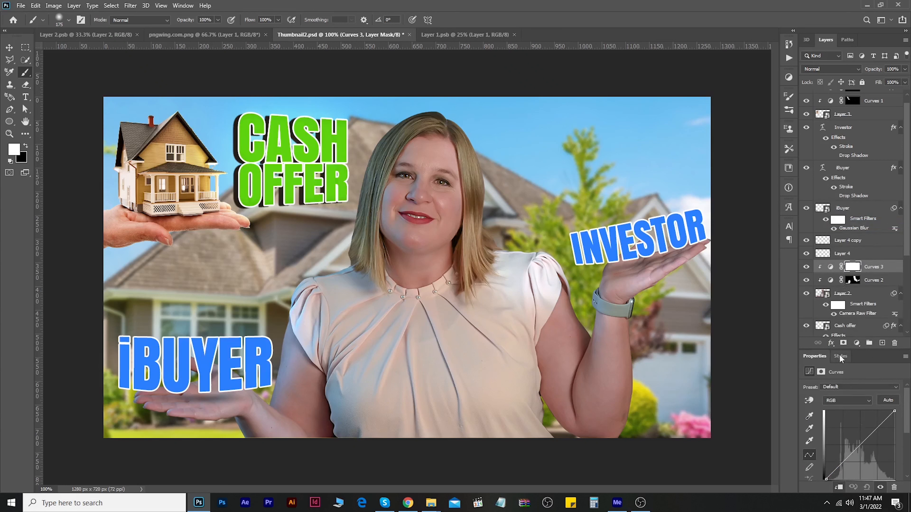
{"action": "left_click", "coordinate": [808, 400]}
{"action": "left_click_drag", "start_coordinate": [381, 180], "coordinate": [385, 200]}
{"action": "key", "text": "ctrl+z"}
{"action": "key", "text": "ctrl+z"}
Brighten the Curves 3 adjustment and tint it green by pulling the RGB and Green white points inward
{"action": "left_click", "coordinate": [843, 400]}
{"action": "left_click", "coordinate": [846, 409]}
{"action": "left_click_drag", "start_coordinate": [894, 411], "coordinate": [880, 396]}
{"action": "left_click", "coordinate": [857, 400]}
{"action": "left_click", "coordinate": [856, 423]}
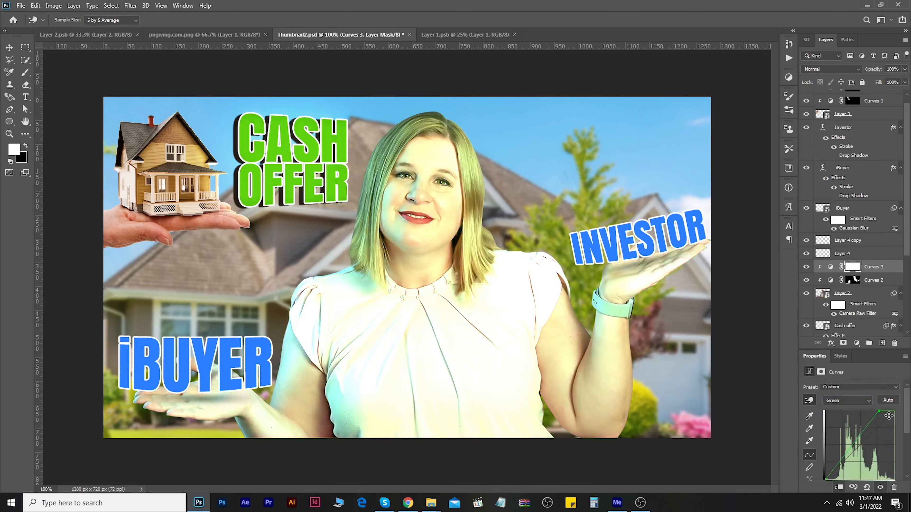
Invert the Curves 3 mask and paint the green light onto the woman's hair beside CASH OFFER
{"action": "left_click", "coordinate": [853, 267]}
{"action": "key", "text": "ctrl+i"}
{"action": "key", "text": "b"}
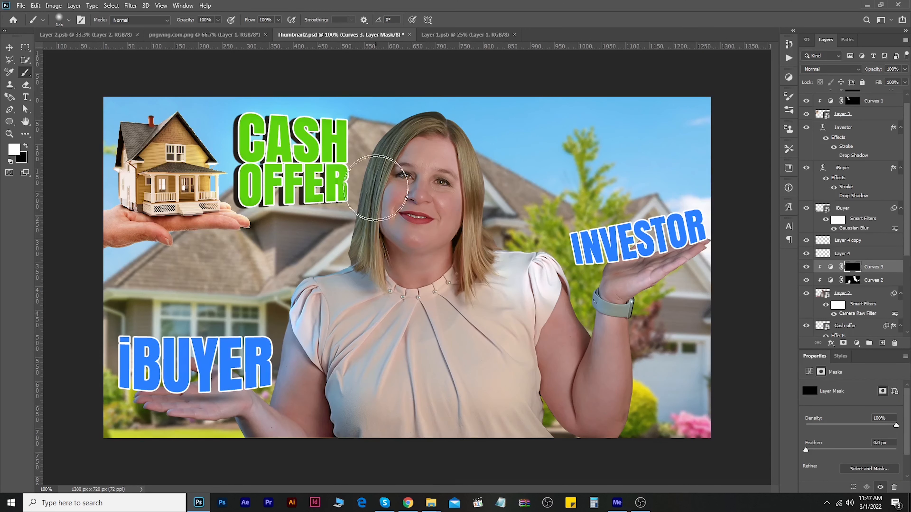
{"action": "mouse_move", "coordinate": [316, 204]}
{"action": "left_mouse_down"}
{"action": "mouse_move", "coordinate": [359, 258]}
{"action": "mouse_move", "coordinate": [333, 140]}
{"action": "mouse_move", "coordinate": [384, 89]}
{"action": "left_mouse_up"}
Strengthen the blue tint of Curves 2 by pulling the Blue white point inward and adjusting the Green white point
{"action": "key", "text": "v"}
{"action": "left_click", "coordinate": [472, 175]}
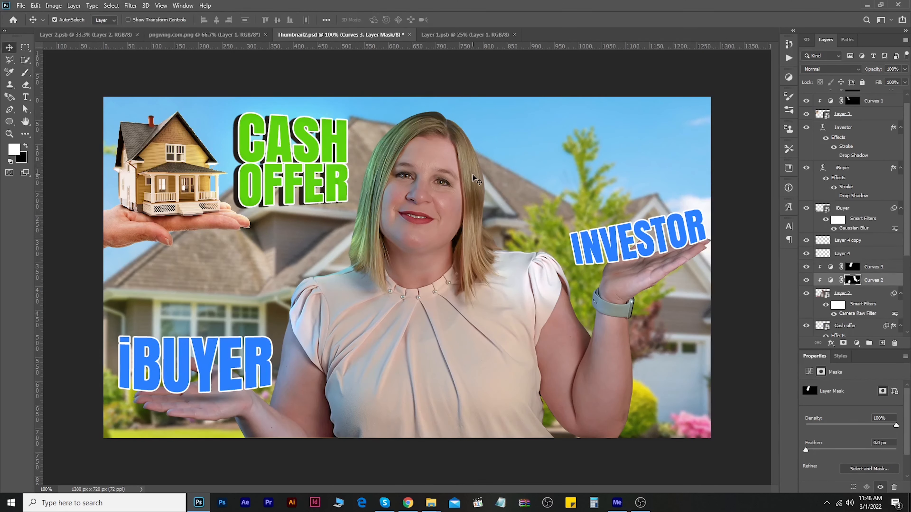
{"action": "left_click", "coordinate": [830, 280]}
{"action": "left_click", "coordinate": [857, 401]}
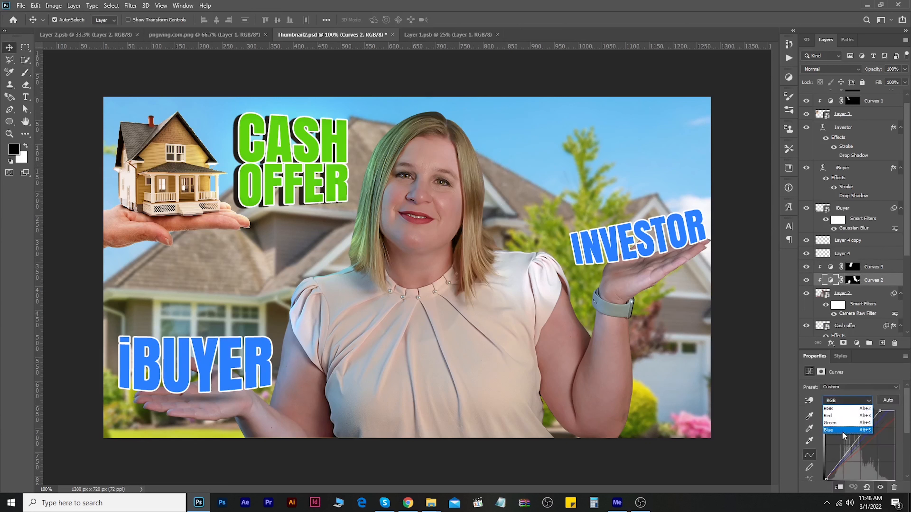
{"action": "left_click", "coordinate": [841, 432]}
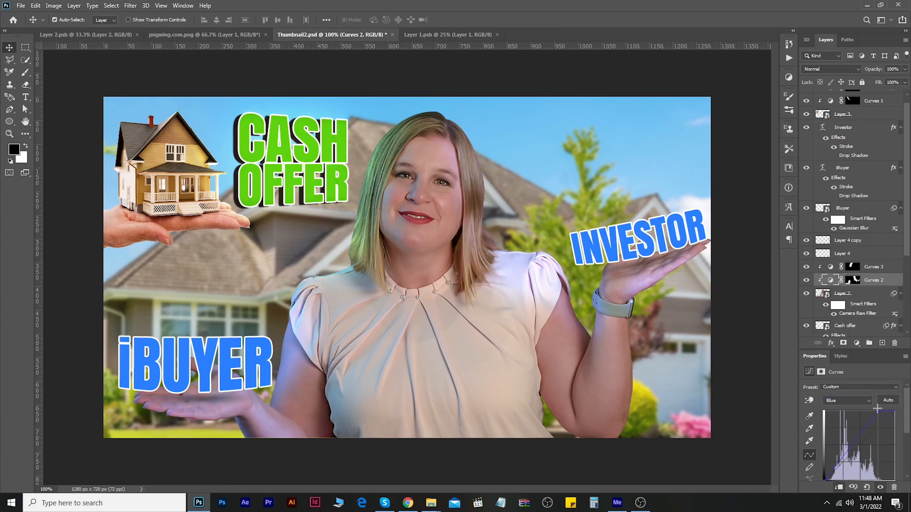
{"action": "left_click", "coordinate": [864, 424]}
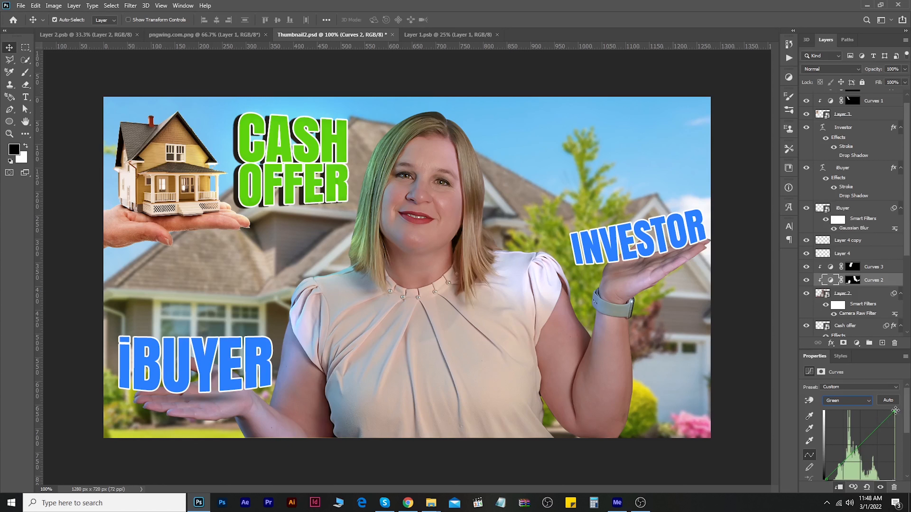
{"action": "mouse_move", "coordinate": [894, 410]}
{"action": "left_mouse_down"}
{"action": "mouse_move", "coordinate": [896, 431]}
{"action": "mouse_move", "coordinate": [894, 421]}
{"action": "left_mouse_up"}
{"action": "left_click", "coordinate": [846, 400]}
{"action": "left_click", "coordinate": [860, 417]}
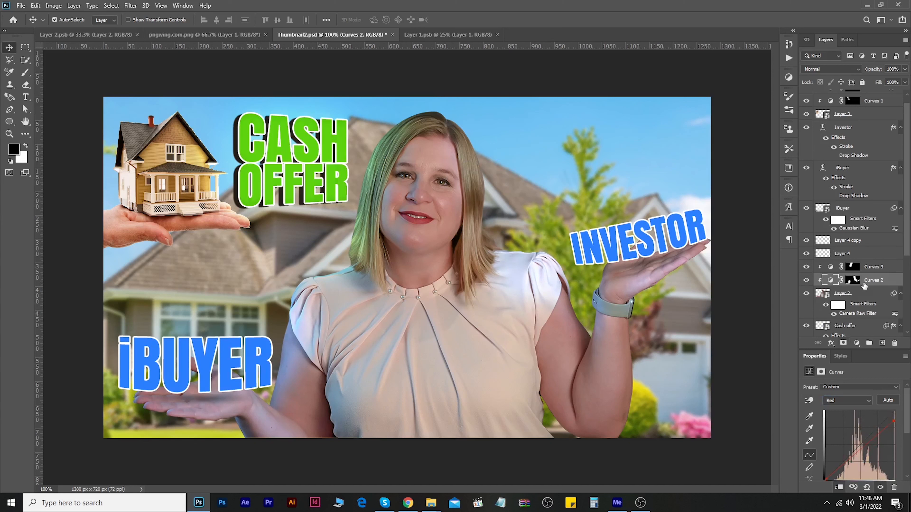
Try the Darken blending mode on the Curves 2 layer and return it to Normal
{"action": "left_click", "coordinate": [852, 266]}
{"action": "left_click", "coordinate": [854, 279]}
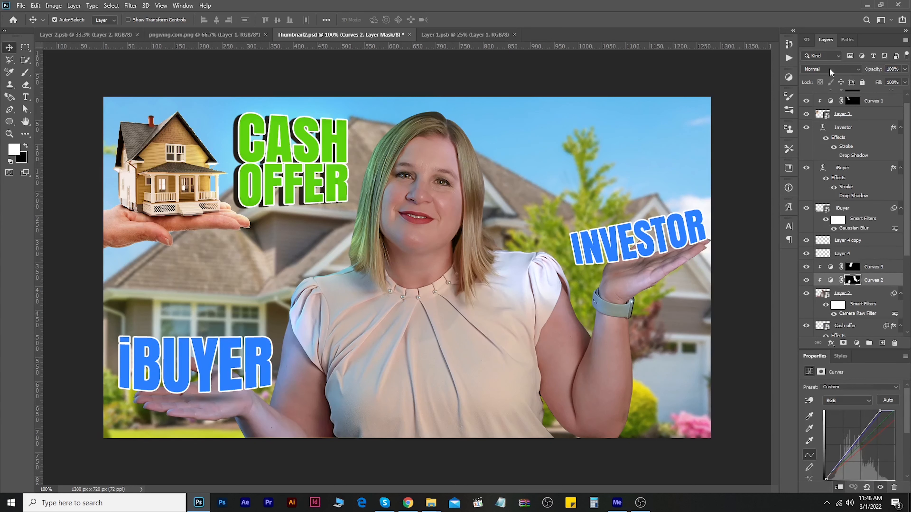
{"action": "left_click", "coordinate": [845, 66]}
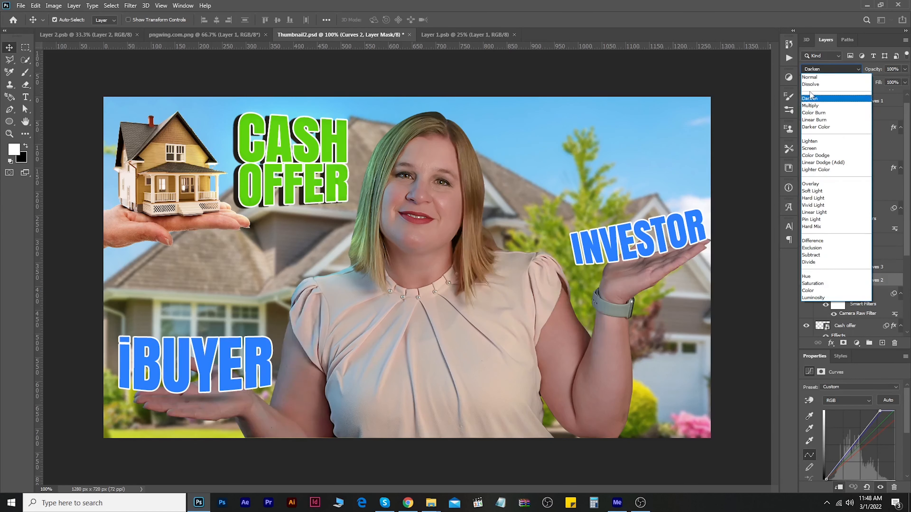
{"action": "left_click", "coordinate": [812, 77]}
{"action": "left_click", "coordinate": [714, 211]}
{"action": "left_click", "coordinate": [436, 243]}
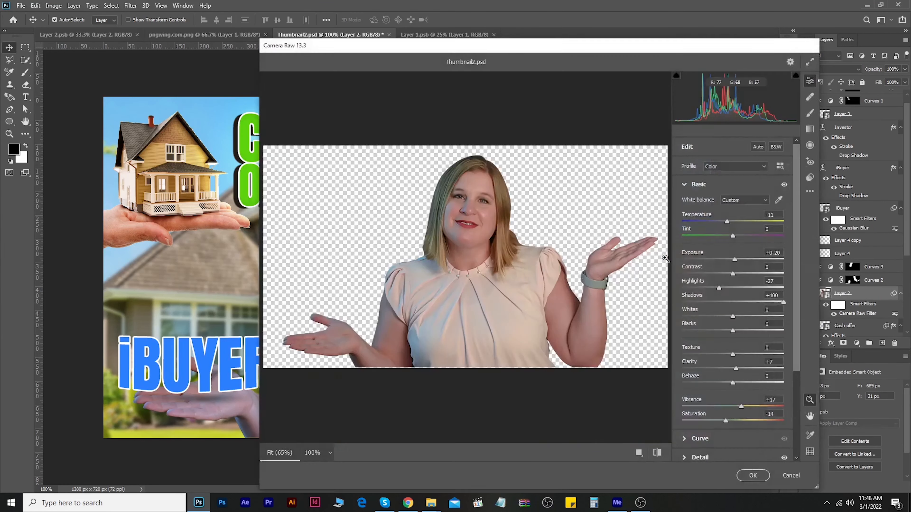
{"action": "key", "text": "Escape"}
Undo a full-strength stroke on the Curves 2 mask and set the brush to 44% opacity and 57% flow
{"action": "left_click", "coordinate": [852, 280]}
{"action": "key", "text": "b"}
{"action": "left_click_drag", "start_coordinate": [509, 337], "coordinate": [505, 378]}
{"action": "key", "text": "super+x"}
{"action": "key", "text": "Escape"}
{"action": "key", "text": "ctrl+z"}
{"action": "left_click_drag", "start_coordinate": [180, 21], "coordinate": [161, 23]}
{"action": "left_click_drag", "start_coordinate": [250, 21], "coordinate": [193, 22]}
{"action": "key", "text": "bracketleft"}
{"action": "key", "text": "bracketleft"}
{"action": "key", "text": "bracketleft"}
{"action": "key", "text": "bracketleft"}
{"action": "key", "text": "bracketleft"}
{"action": "key", "text": "bracketleft"}
{"action": "key", "text": "bracketleft"}
{"action": "mouse_move", "coordinate": [517, 325]}
{"action": "left_mouse_down"}
{"action": "mouse_move", "coordinate": [534, 367]}
{"action": "mouse_move", "coordinate": [475, 296]}
{"action": "mouse_move", "coordinate": [519, 346]}
{"action": "mouse_move", "coordinate": [480, 268]}
{"action": "mouse_move", "coordinate": [523, 357]}
{"action": "mouse_move", "coordinate": [472, 302]}
{"action": "mouse_move", "coordinate": [521, 376]}
{"action": "mouse_move", "coordinate": [541, 429]}
{"action": "left_mouse_up"}
{"action": "key", "text": "ctrl+z"}
{"action": "left_click_drag", "start_coordinate": [504, 373], "coordinate": [515, 429]}
{"action": "key", "text": "ctrl+z"}
Paint soft Curves 2 light onto the INVESTOR side of the blouse with an enlarged 150 px brush
{"action": "key", "text": "bracketright"}
{"action": "key", "text": "bracketright"}
{"action": "key", "text": "bracketright"}
{"action": "key", "text": "bracketright"}
{"action": "key", "text": "bracketright"}
{"action": "key", "text": "bracketright"}
{"action": "left_click_drag", "start_coordinate": [477, 342], "coordinate": [501, 419]}
{"action": "mouse_move", "coordinate": [465, 308]}
{"action": "left_mouse_down"}
{"action": "mouse_move", "coordinate": [468, 361]}
{"action": "mouse_move", "coordinate": [502, 399]}
{"action": "left_mouse_up"}
Paint Curves 3 light on the iBUYER side of the blouse and Curves 2 light across its front with a 400 px brush
{"action": "left_click", "coordinate": [855, 268]}
{"action": "left_click_drag", "start_coordinate": [316, 284], "coordinate": [359, 345]}
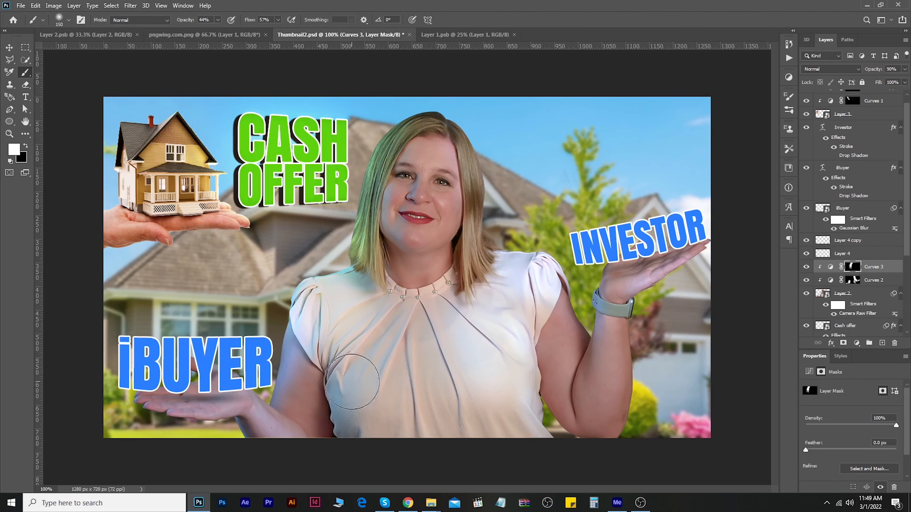
{"action": "left_click", "coordinate": [852, 279]}
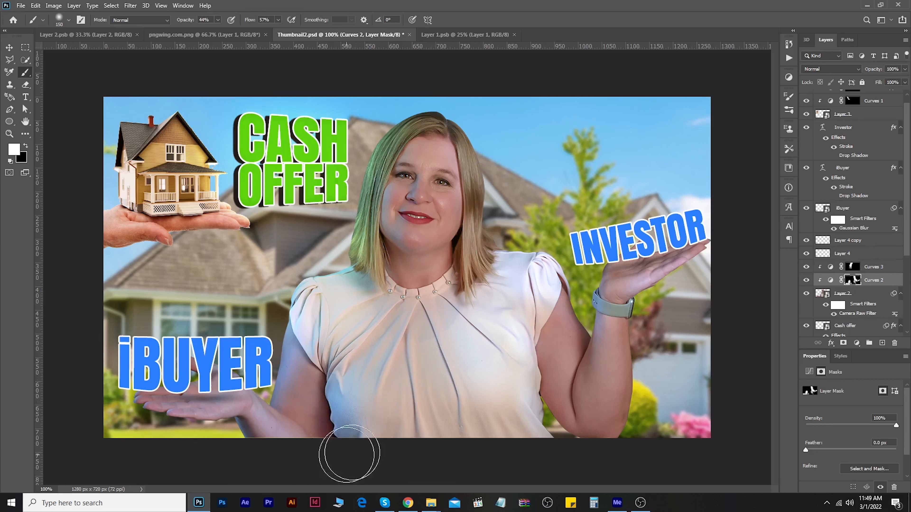
{"action": "key", "text": "bracketright"}
{"action": "key", "text": "bracketright"}
{"action": "key", "text": "bracketright"}
{"action": "key", "text": "bracketright"}
{"action": "key", "text": "bracketright"}
{"action": "left_click_drag", "start_coordinate": [382, 361], "coordinate": [463, 370]}
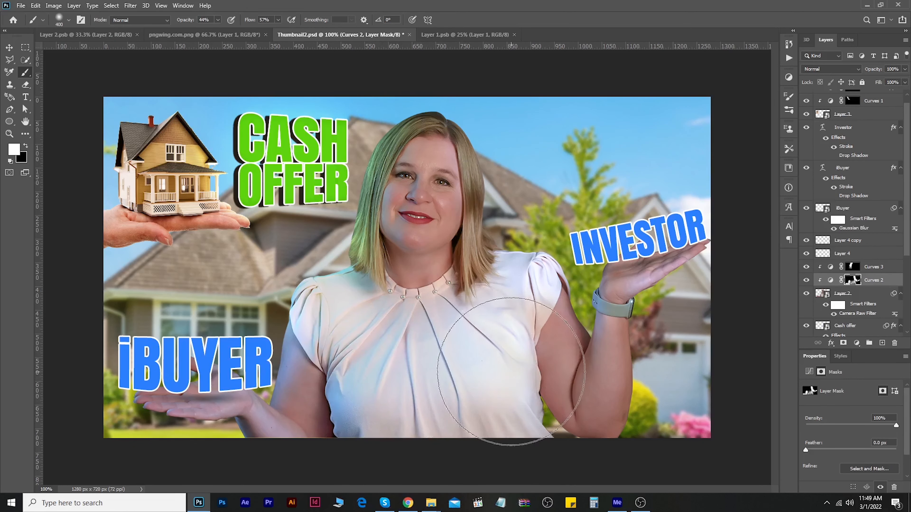
Paint faint Curves 2 light over the INVESTOR side of the woman's face and hair with a 90 px brush
{"action": "key", "text": "bracketleft"}
{"action": "key", "text": "bracketleft"}
{"action": "key", "text": "bracketleft"}
{"action": "key", "text": "bracketleft"}
{"action": "key", "text": "bracketleft"}
{"action": "key", "text": "bracketleft"}
{"action": "key", "text": "bracketleft"}
{"action": "key", "text": "bracketleft"}
{"action": "key", "text": "bracketleft"}
{"action": "key", "text": "bracketleft"}
{"action": "key", "text": "bracketleft"}
{"action": "key", "text": "bracketleft"}
{"action": "key", "text": "bracketleft"}
{"action": "key", "text": "bracketleft"}
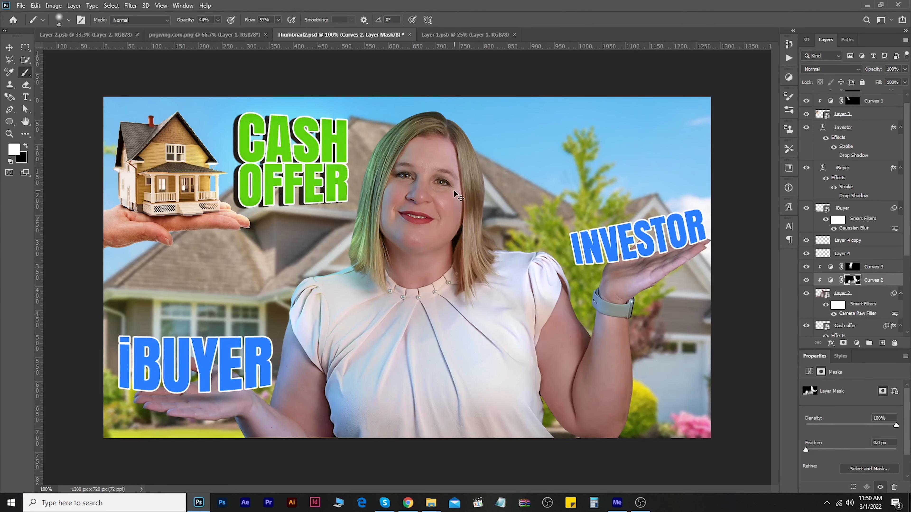
{"action": "key", "text": "ctrl+plus"}
{"action": "left_click_drag", "start_coordinate": [454, 194], "coordinate": [378, 343]}
{"action": "key", "text": "bracketright"}
{"action": "key", "text": "bracketright"}
{"action": "key", "text": "bracketright"}
{"action": "key", "text": "bracketright"}
{"action": "key", "text": "bracketright"}
{"action": "key", "text": "bracketright"}
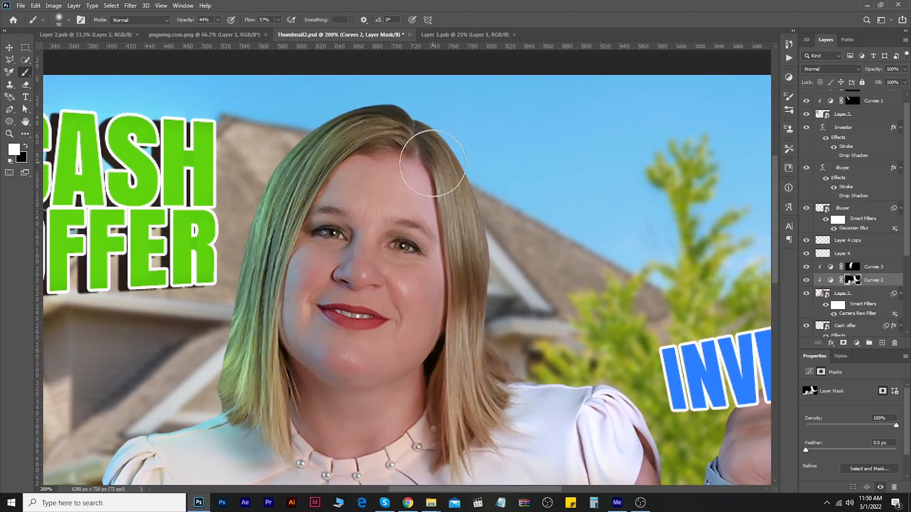
{"action": "left_click_drag", "start_coordinate": [410, 384], "coordinate": [417, 407]}
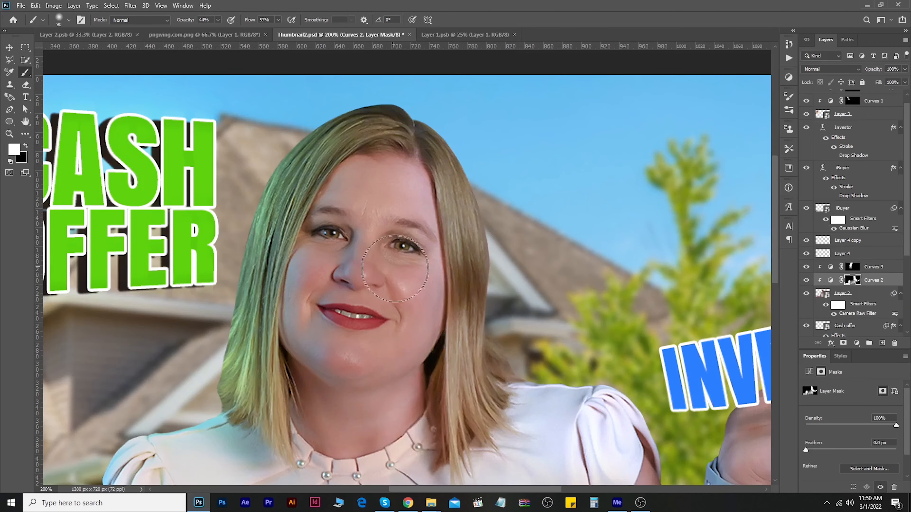
Paint Curves 3 light onto the CASH OFFER side of the woman's face, finishing with a 30 px brush at 20% opacity
{"action": "left_click", "coordinate": [852, 267]}
{"action": "left_click_drag", "start_coordinate": [319, 201], "coordinate": [285, 366]}
{"action": "key", "text": "bracketleft"}
{"action": "key", "text": "bracketleft"}
{"action": "key", "text": "bracketleft"}
{"action": "key", "text": "bracketleft"}
{"action": "key", "text": "bracketleft"}
{"action": "key", "text": "bracketleft"}
{"action": "mouse_move", "coordinate": [355, 231]}
{"action": "left_mouse_down"}
{"action": "mouse_move", "coordinate": [339, 274]}
{"action": "mouse_move", "coordinate": [348, 293]}
{"action": "mouse_move", "coordinate": [340, 305]}
{"action": "mouse_move", "coordinate": [318, 301]}
{"action": "mouse_move", "coordinate": [318, 320]}
{"action": "mouse_move", "coordinate": [328, 298]}
{"action": "mouse_move", "coordinate": [319, 323]}
{"action": "left_mouse_up"}
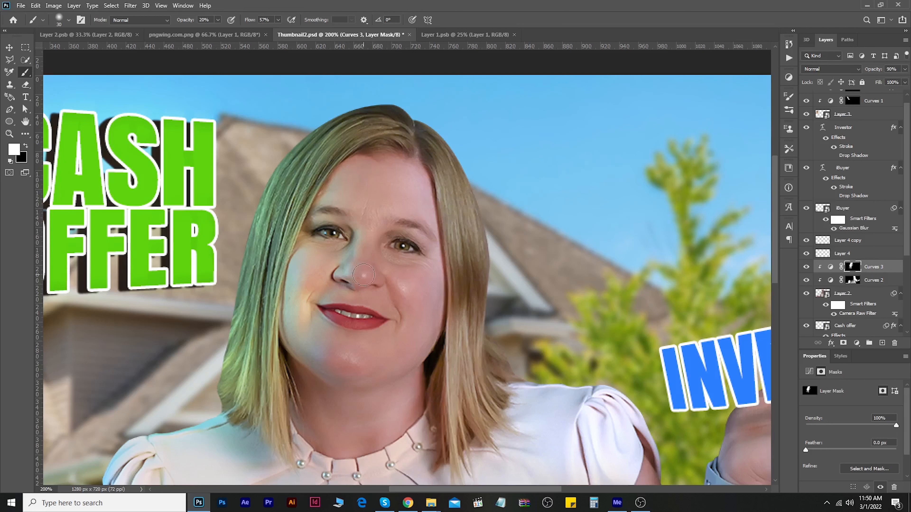
Lower the Curves 3 layer's opacity to 72% and set black as the painting colour
{"action": "left_click", "coordinate": [848, 282]}
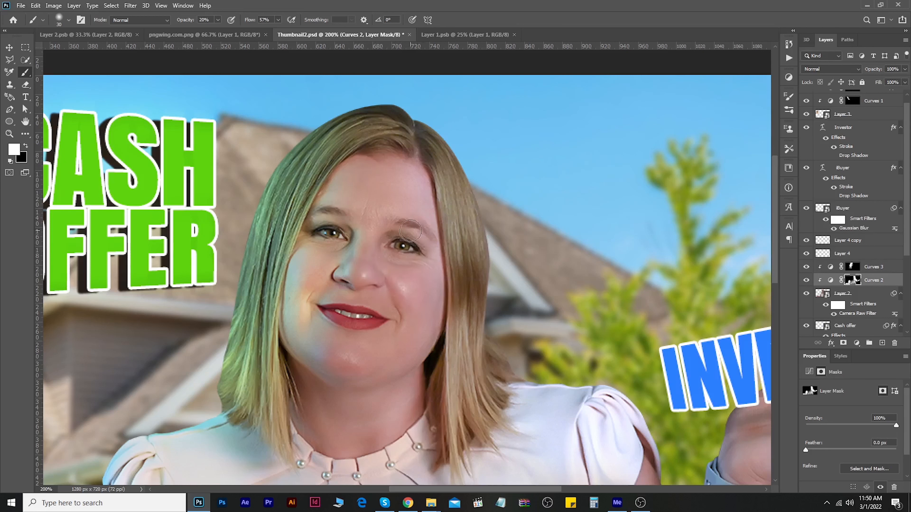
{"action": "key", "text": "ctrl+minus"}
{"action": "key", "text": "ctrl+minus"}
{"action": "key", "text": "ctrl+minus"}
{"action": "key", "text": "ctrl+plus"}
{"action": "key", "text": "ctrl+plus"}
{"action": "key", "text": "ctrl+plus"}
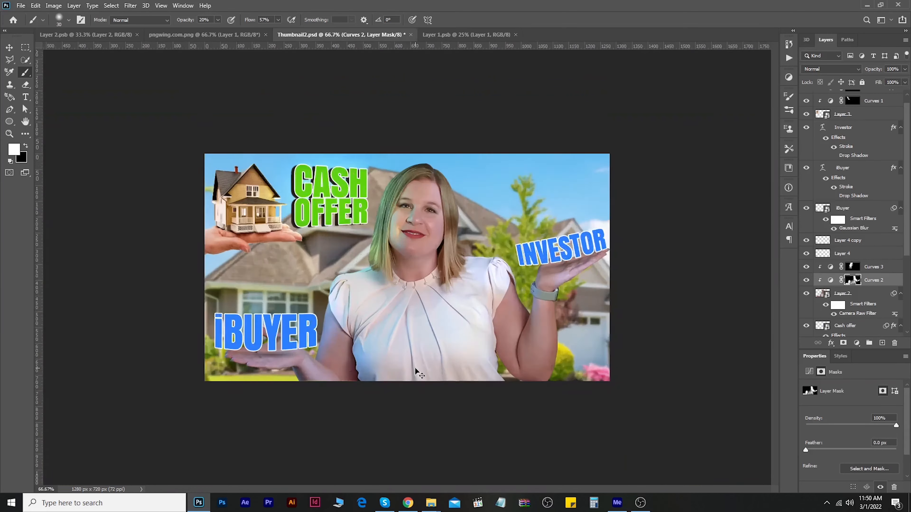
{"action": "key", "text": "v"}
{"action": "left_click", "coordinate": [851, 267]}
{"action": "left_click_drag", "start_coordinate": [877, 73], "coordinate": [873, 72]}
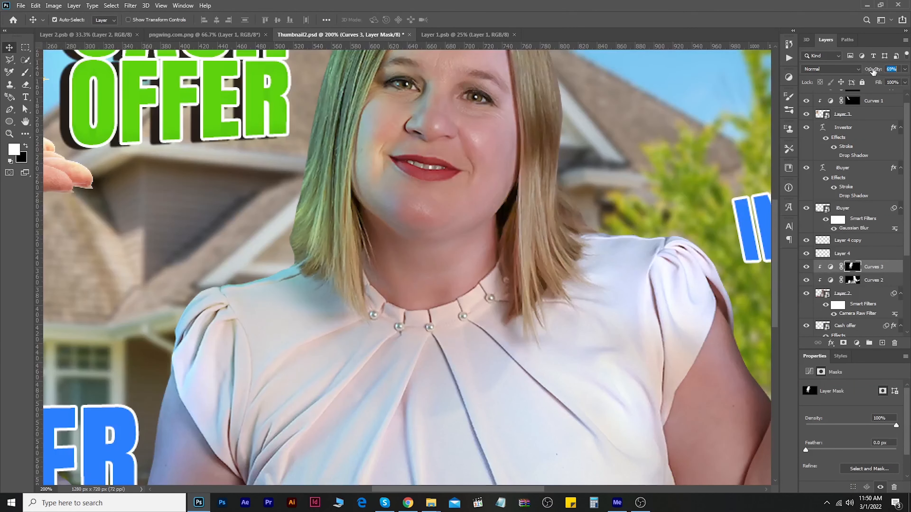
{"action": "key", "text": "b"}
{"action": "key", "text": "x"}
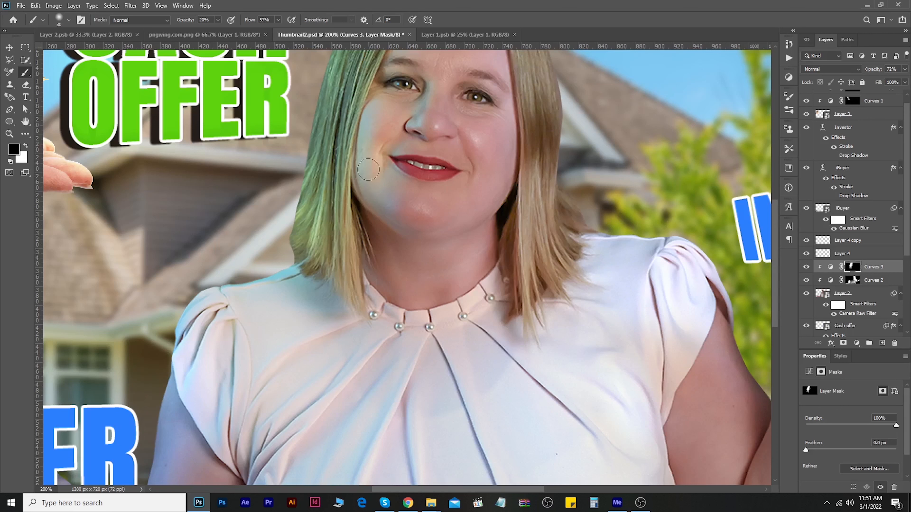
{"action": "key", "text": "v"}
{"action": "key", "text": "ctrl+0"}
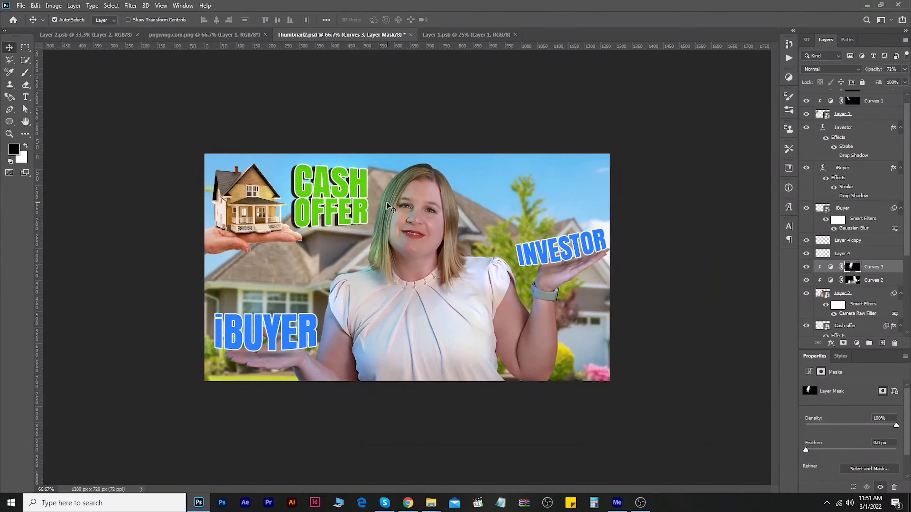
Set the Curves 2 layer's opacity to 99% and compare the woman with each Curves layer hidden and shown
{"action": "left_click", "coordinate": [874, 281]}
{"action": "left_click_drag", "start_coordinate": [873, 70], "coordinate": [881, 71]}
{"action": "left_click", "coordinate": [869, 72]}
{"action": "left_click", "coordinate": [808, 280]}
{"action": "left_click", "coordinate": [807, 280]}
{"action": "left_click", "coordinate": [806, 267]}
{"action": "left_click", "coordinate": [807, 268]}
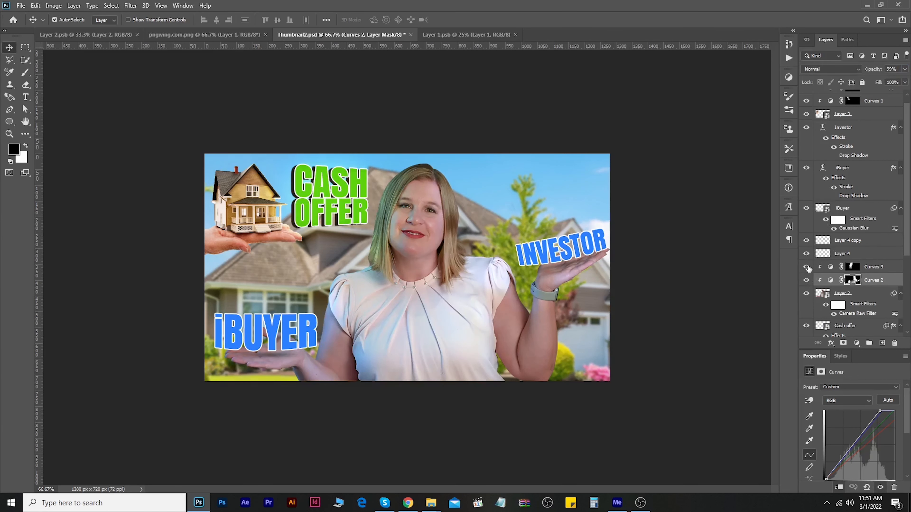
Raise the Highlights in the Camera Raw filter on the woman's layer to +1 and apply it
{"action": "left_click", "coordinate": [715, 316]}
{"action": "key", "text": "ctrl+1"}
{"action": "left_click_drag", "start_coordinate": [178, 196], "coordinate": [178, 208]}
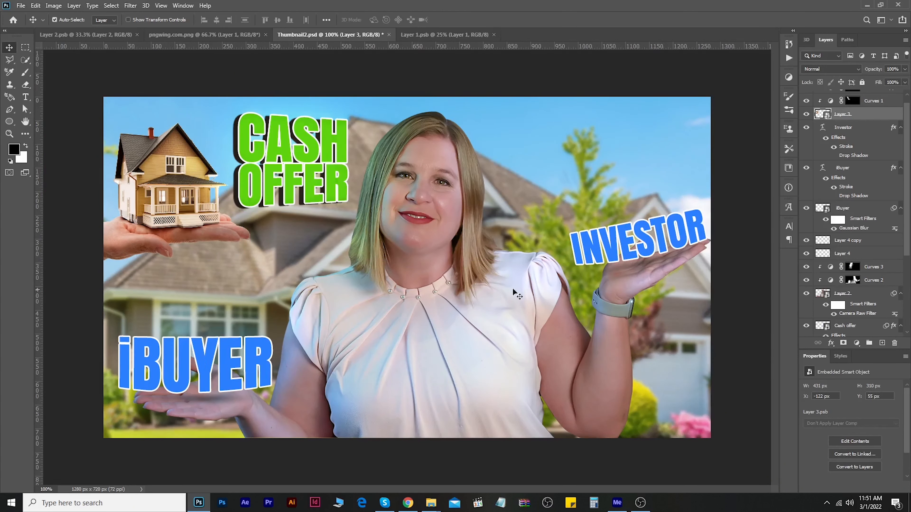
{"action": "double_click", "coordinate": [857, 313]}
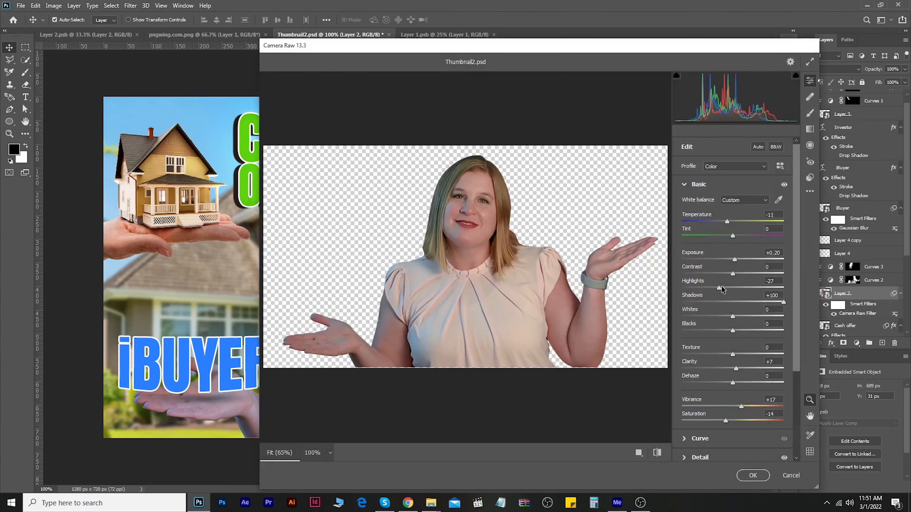
{"action": "left_click_drag", "start_coordinate": [721, 289], "coordinate": [793, 303]}
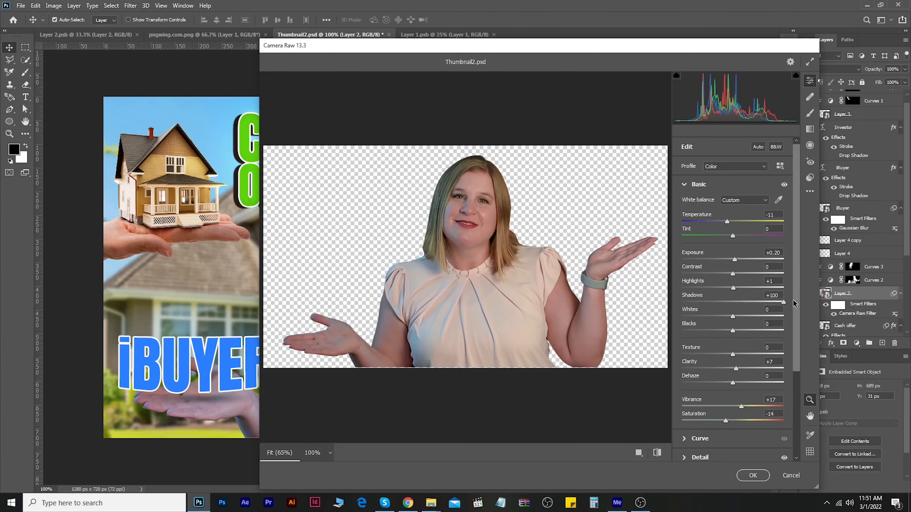
{"action": "left_click", "coordinate": [753, 474]}
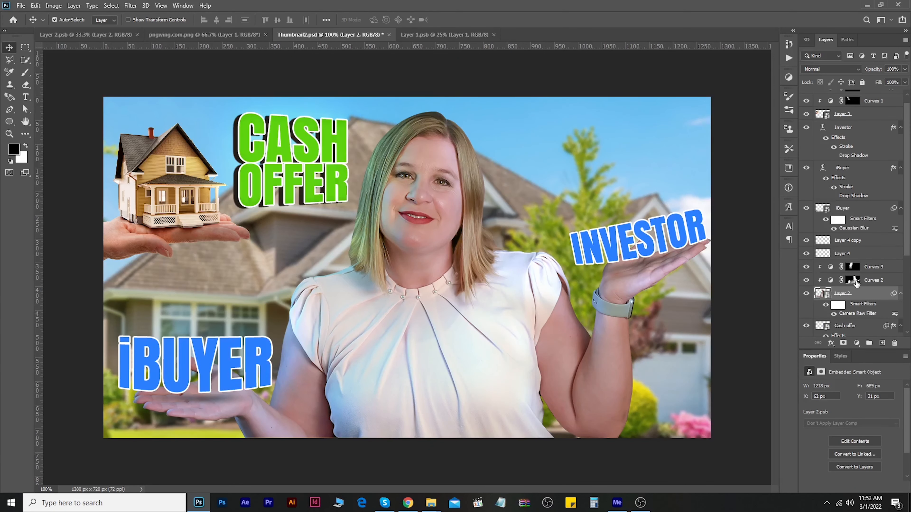
Paint black faintly on the Curves 2 mask over the woman's face with a 100 px brush at 10% opacity
{"action": "key", "text": "ctrl+minus"}
{"action": "key", "text": "ctrl+equal"}
{"action": "left_click", "coordinate": [854, 280]}
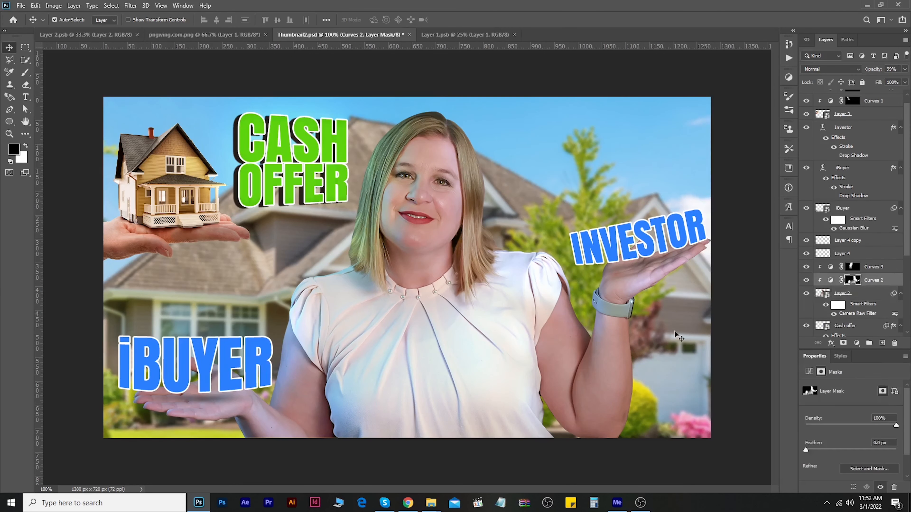
{"action": "key", "text": "b"}
{"action": "key", "text": "1"}
{"action": "key", "text": "bracketright"}
{"action": "key", "text": "bracketright"}
{"action": "key", "text": "bracketright"}
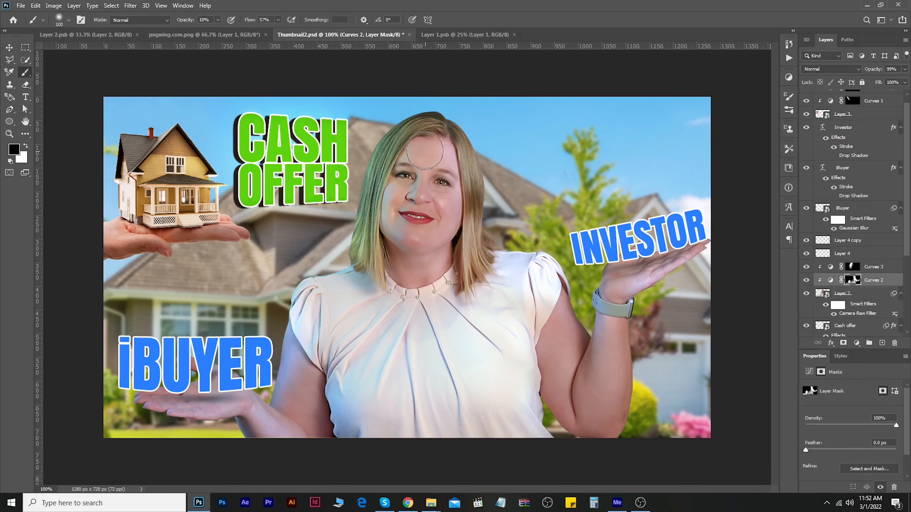
{"action": "mouse_move", "coordinate": [422, 241]}
{"action": "left_mouse_down"}
{"action": "mouse_move", "coordinate": [405, 262]}
{"action": "mouse_move", "coordinate": [423, 251]}
{"action": "left_mouse_up"}
{"action": "key", "text": "v"}
{"action": "key", "text": "ctrl+minus"}
{"action": "key", "text": "ctrl+equal"}
{"action": "left_click", "coordinate": [706, 283]}
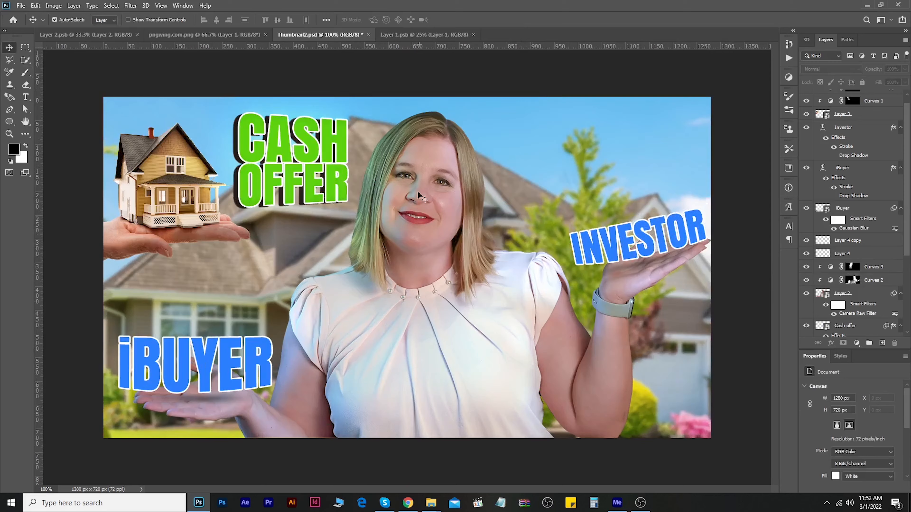
Close the other open documents, keeping only Thumbnail2.psd open
{"action": "left_click", "coordinate": [436, 36]}
{"action": "left_click", "coordinate": [473, 35]}
{"action": "left_click", "coordinate": [243, 36]}
{"action": "left_click", "coordinate": [266, 34]}
{"action": "left_click", "coordinate": [137, 34]}
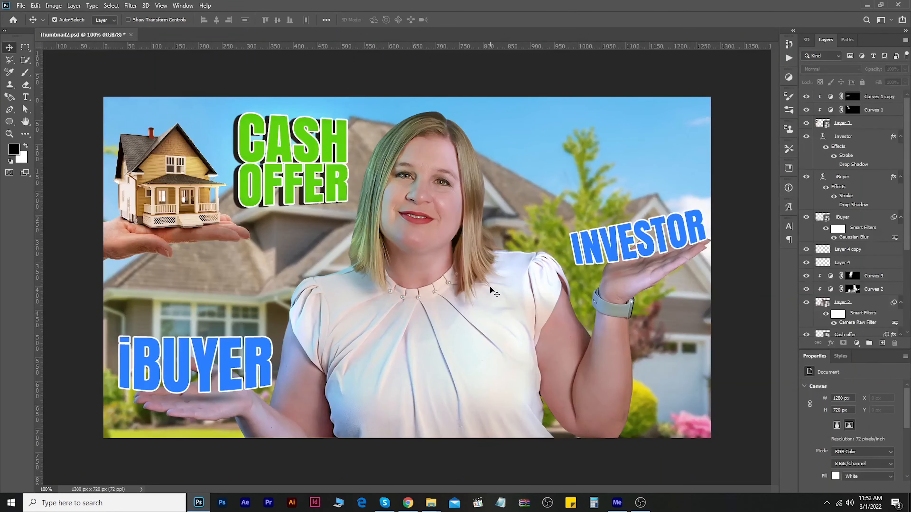
Compare the woman with the Curves 2 and Curves 3 layers each hidden and shown
{"action": "left_click", "coordinate": [502, 290]}
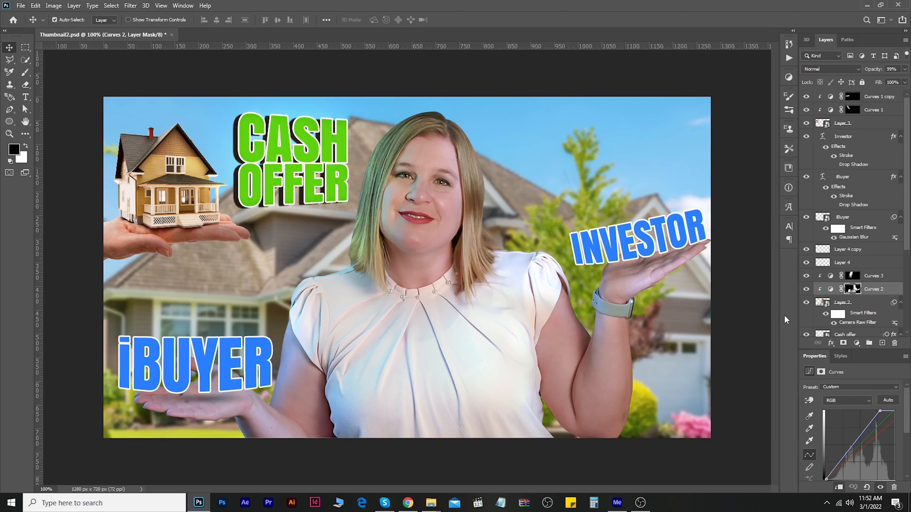
{"action": "left_click", "coordinate": [806, 289]}
{"action": "left_click", "coordinate": [806, 289]}
{"action": "left_click", "coordinate": [806, 275]}
{"action": "left_click", "coordinate": [806, 276]}
{"action": "left_click", "coordinate": [806, 275]}
{"action": "left_click", "coordinate": [806, 275]}
Add a Curves adjustment clipped directly above the woman's layer, anchor its shadows and pull its white point in slightly
{"action": "left_click", "coordinate": [852, 303]}
{"action": "left_click", "coordinate": [857, 343]}
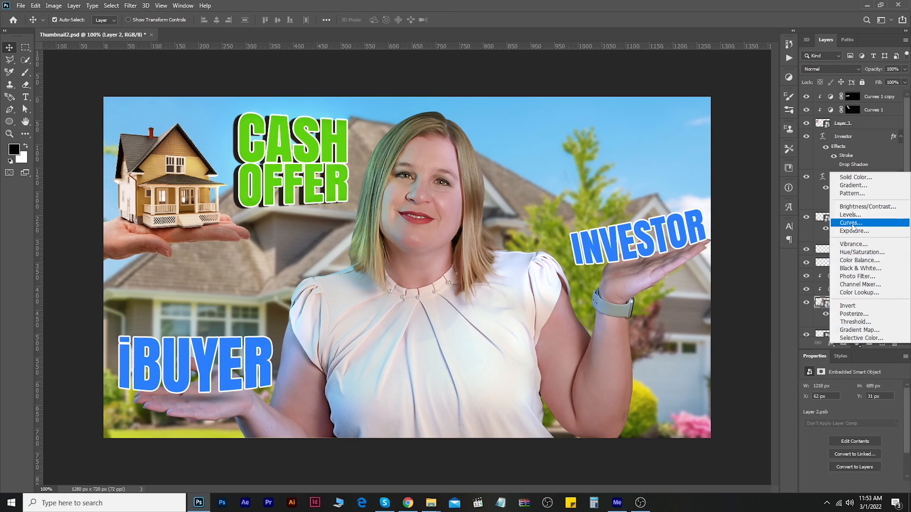
{"action": "left_click", "coordinate": [842, 230]}
{"action": "left_click_drag", "start_coordinate": [894, 410], "coordinate": [892, 413]}
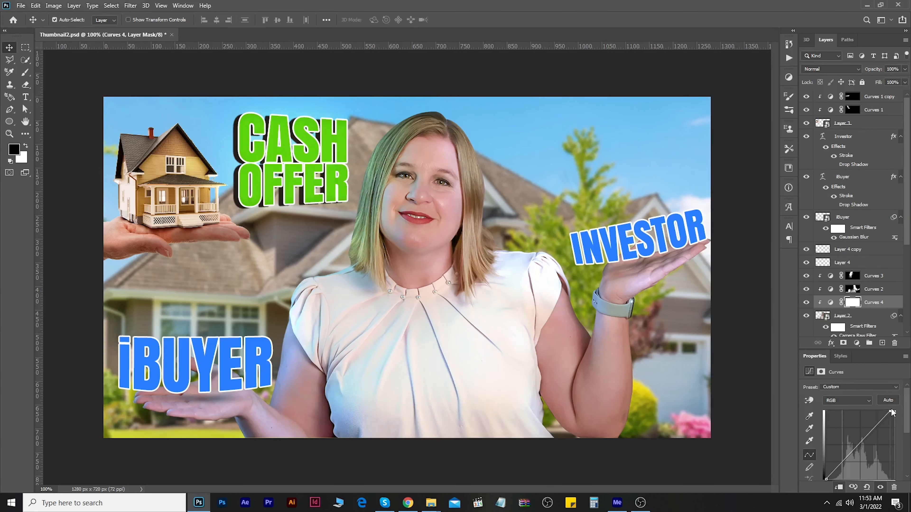
{"action": "left_click_drag", "start_coordinate": [842, 464], "coordinate": [841, 463]}
{"action": "left_click_drag", "start_coordinate": [890, 411], "coordinate": [894, 410]}
{"action": "left_click_drag", "start_coordinate": [844, 463], "coordinate": [841, 463]}
{"action": "left_click_drag", "start_coordinate": [893, 412], "coordinate": [893, 410]}
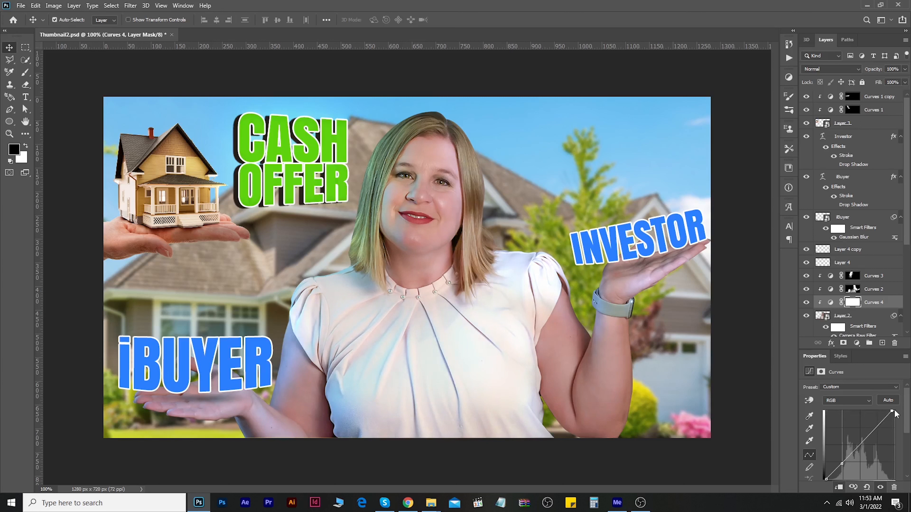
{"action": "left_click_drag", "start_coordinate": [893, 410], "coordinate": [891, 412]}
Invert the Curves 4 mask to black and paint white faintly over the woman's face, neck and both upper arms
{"action": "left_click", "coordinate": [880, 301]}
{"action": "key", "text": "ctrl+i"}
{"action": "key", "text": "b"}
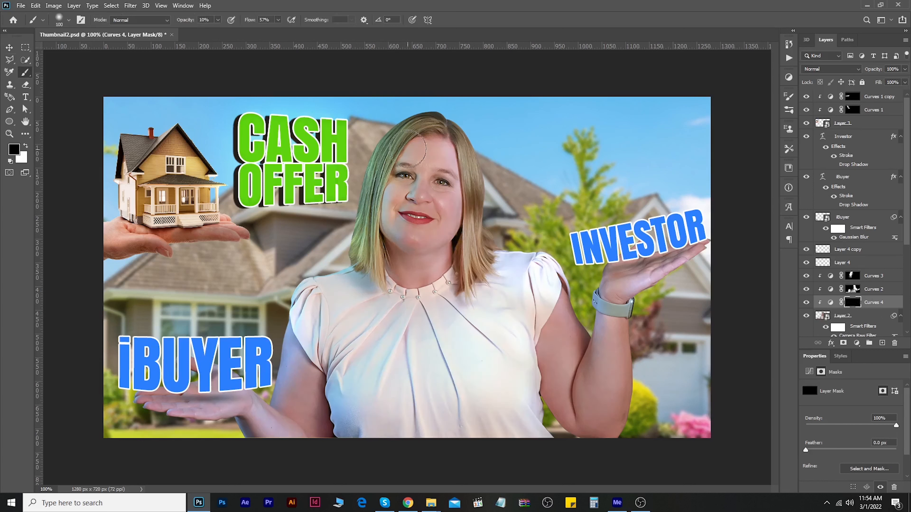
{"action": "key", "text": "x"}
{"action": "mouse_move", "coordinate": [424, 190]}
{"action": "left_mouse_down"}
{"action": "mouse_move", "coordinate": [418, 223]}
{"action": "mouse_move", "coordinate": [421, 211]}
{"action": "left_mouse_up"}
{"action": "left_click_drag", "start_coordinate": [184, 22], "coordinate": [189, 23]}
{"action": "mouse_move", "coordinate": [429, 179]}
{"action": "left_mouse_down"}
{"action": "mouse_move", "coordinate": [425, 241]}
{"action": "mouse_move", "coordinate": [425, 147]}
{"action": "mouse_move", "coordinate": [409, 266]}
{"action": "mouse_move", "coordinate": [427, 279]}
{"action": "left_mouse_up"}
{"action": "left_click_drag", "start_coordinate": [584, 304], "coordinate": [567, 291]}
{"action": "left_click_drag", "start_coordinate": [284, 338], "coordinate": [272, 410]}
Nudge the house-in-hand image up to Y 50 px and group it with Curves 1 and Curves 1 copy
{"action": "key", "text": "v"}
{"action": "left_click_drag", "start_coordinate": [180, 216], "coordinate": [164, 195]}
{"action": "key", "text": "ctrl+z"}
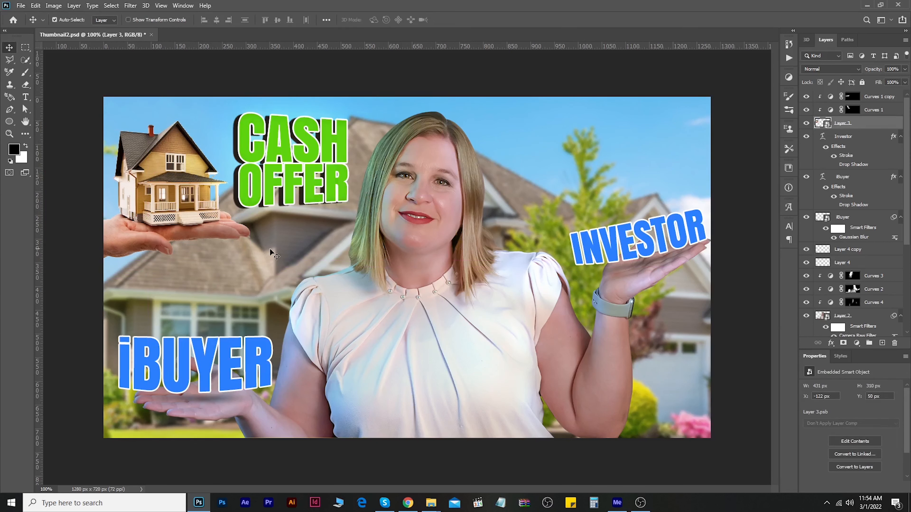
{"action": "left_click", "coordinate": [881, 111], "text": "ctrl"}
{"action": "left_click", "coordinate": [884, 94], "text": "ctrl"}
{"action": "key", "text": "ctrl+g"}
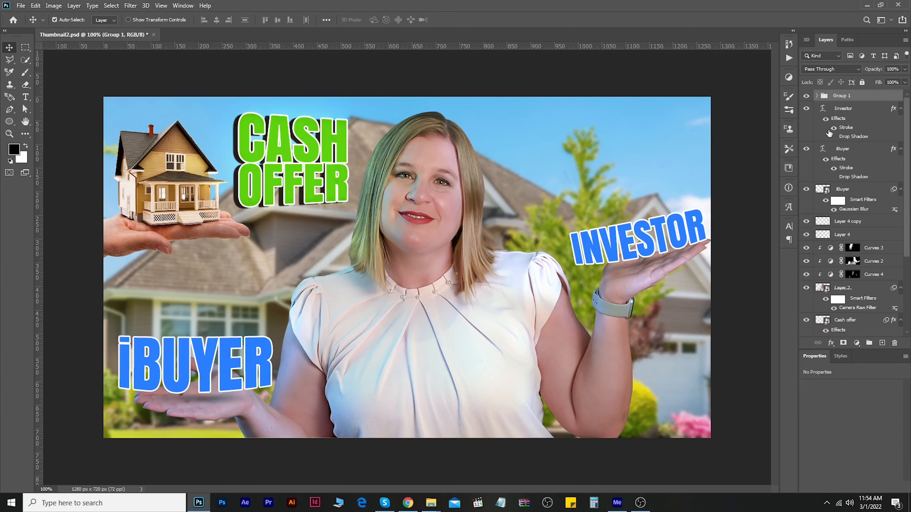
Group the woman's layer with the Curves 2, Curves 3 and Curves 4 layers
{"action": "left_click", "coordinate": [857, 249]}
{"action": "left_click", "coordinate": [870, 288], "text": "shift"}
{"action": "key", "text": "ctrl+g"}
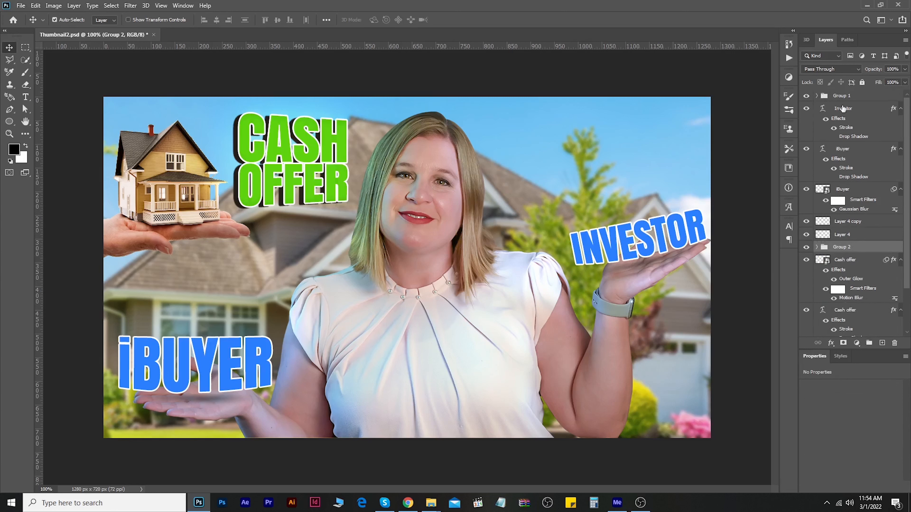
Group the Investor and iBuyer text layers with the iBuyer shadow, Layer 4 copy and Layer 4
{"action": "left_click", "coordinate": [844, 110]}
{"action": "left_click", "coordinate": [844, 193]}
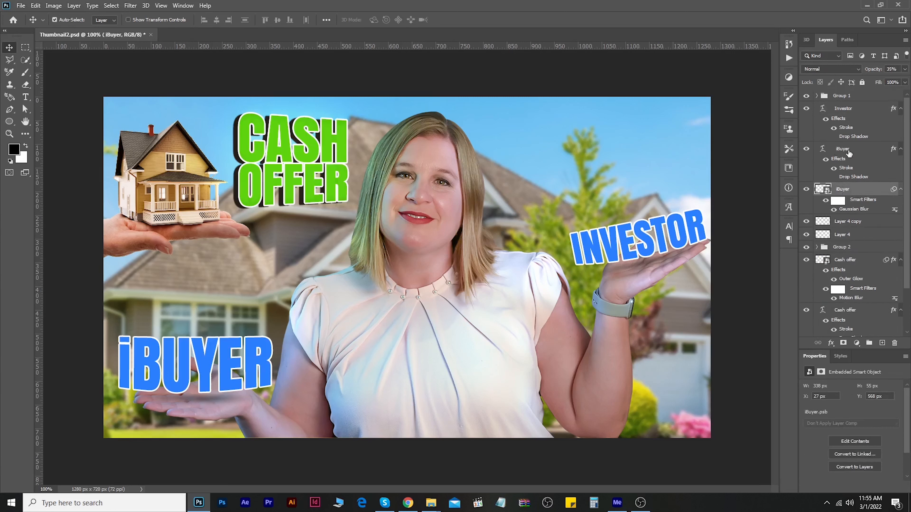
{"action": "left_click", "coordinate": [843, 113]}
{"action": "left_click", "coordinate": [805, 221]}
{"action": "left_click", "coordinate": [806, 222]}
{"action": "left_click", "coordinate": [843, 236]}
{"action": "left_click", "coordinate": [840, 111], "text": "shift"}
{"action": "key", "text": "ctrl+g"}
Group the Cash offer text layer with the Cash offer smart object
{"action": "left_click", "coordinate": [839, 136]}
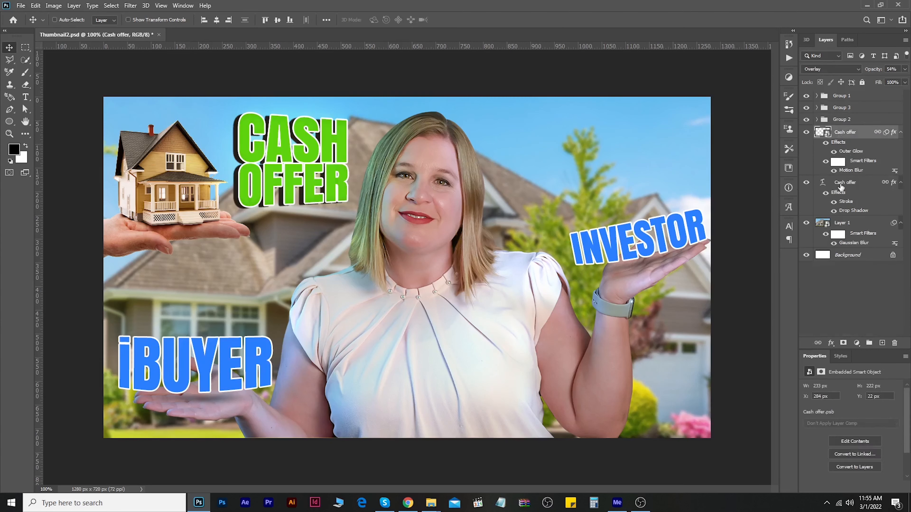
{"action": "left_click", "coordinate": [842, 183], "text": "shift"}
{"action": "key", "text": "ctrl+g"}
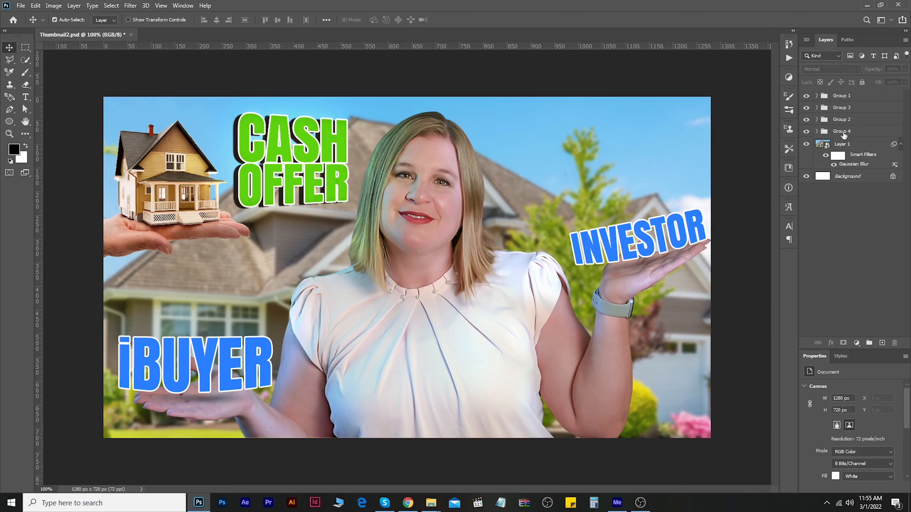
Rename the group containing the woman as Image and collapse it
{"action": "double_click", "coordinate": [846, 131]}
{"action": "left_click", "coordinate": [867, 145]}
{"action": "left_click", "coordinate": [514, 272]}
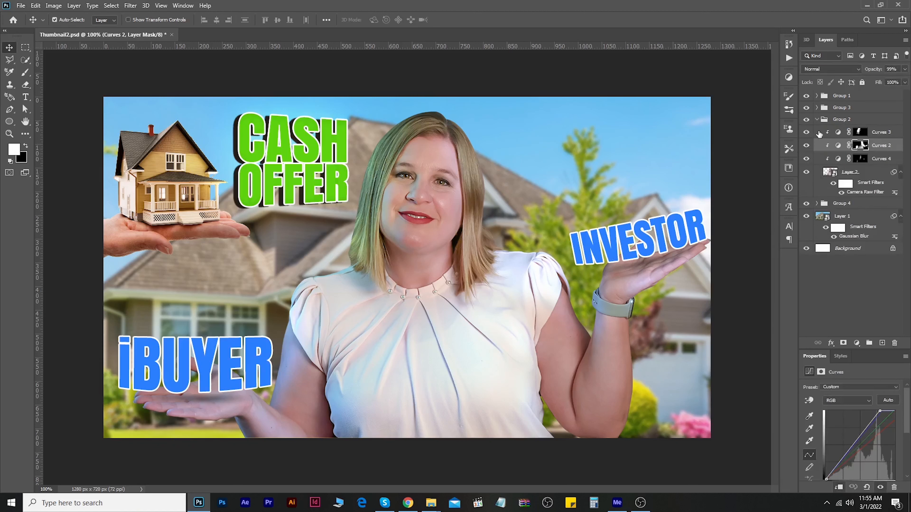
{"action": "double_click", "coordinate": [846, 119]}
{"action": "type", "text": "Image"}
{"action": "key", "text": "Return"}
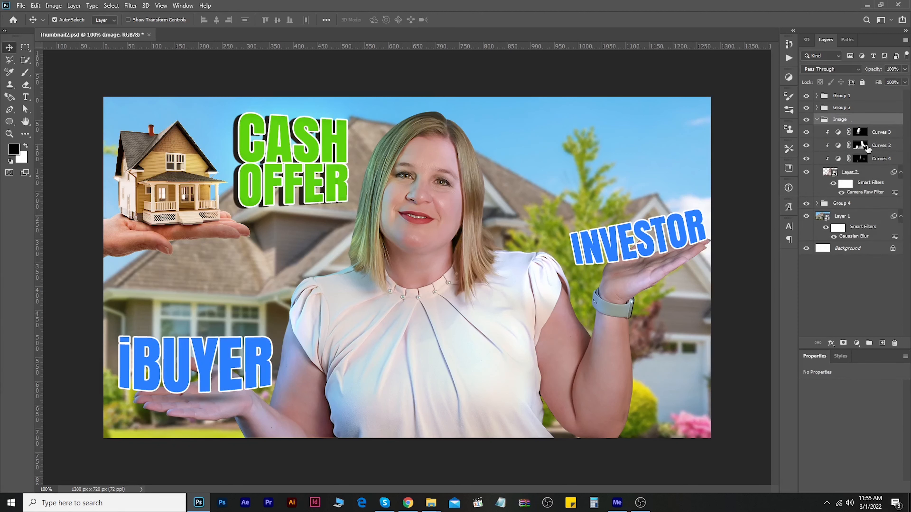
{"action": "left_click", "coordinate": [817, 120]}
Rename Group 3 as Text2 and Group 1 as Text1
{"action": "left_click", "coordinate": [839, 108]}
{"action": "double_click", "coordinate": [846, 108]}
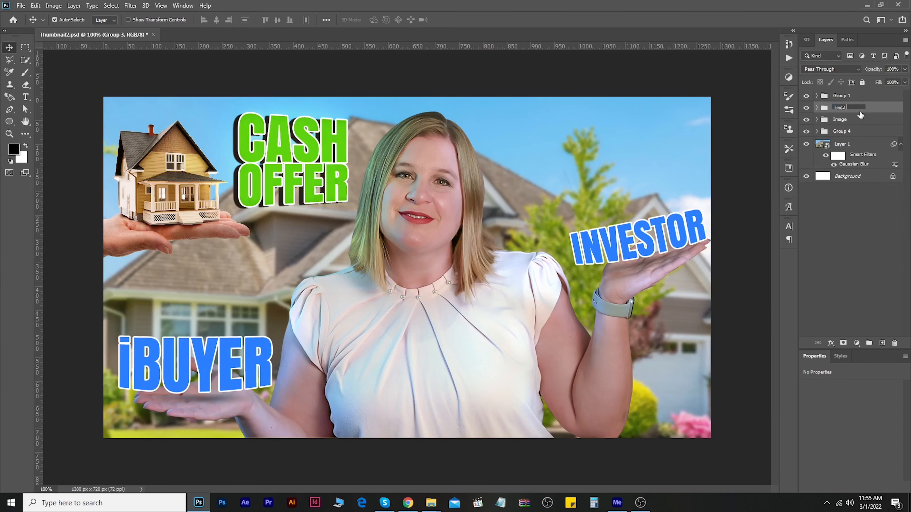
{"action": "key", "text": "shift+Tab"}
{"action": "type", "text": "Text1"}
{"action": "key", "text": "Return"}
Rename the house-in-hand group as Image2 and move it below the Image group
{"action": "double_click", "coordinate": [842, 97]}
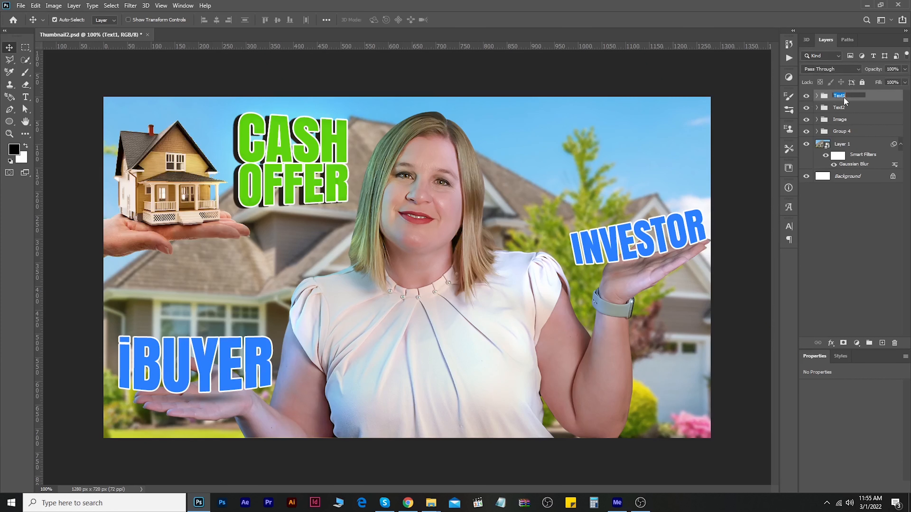
{"action": "type", "text": "Image2"}
{"action": "key", "text": "Return"}
{"action": "left_click_drag", "start_coordinate": [842, 98], "coordinate": [839, 125]}
{"action": "left_click", "coordinate": [848, 201]}
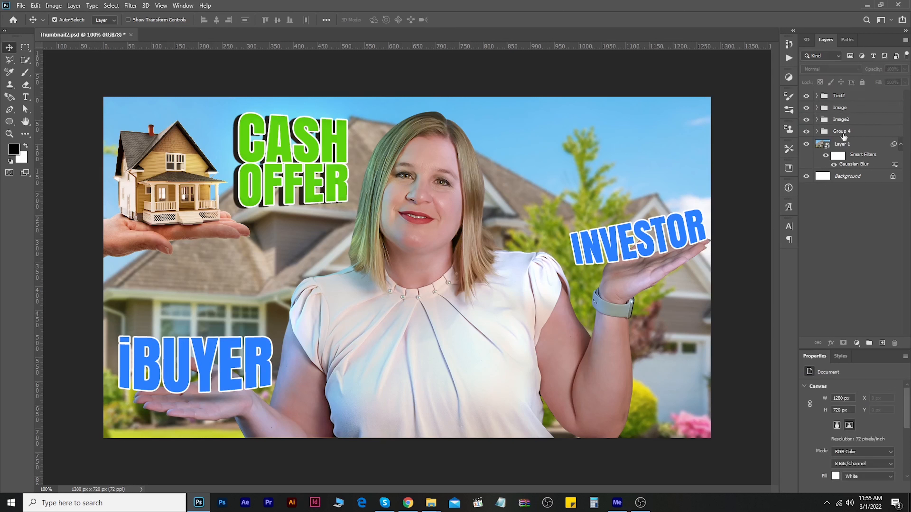
Rename Group 4 as Text1 and move it to the top of the layer stack
{"action": "double_click", "coordinate": [841, 132]}
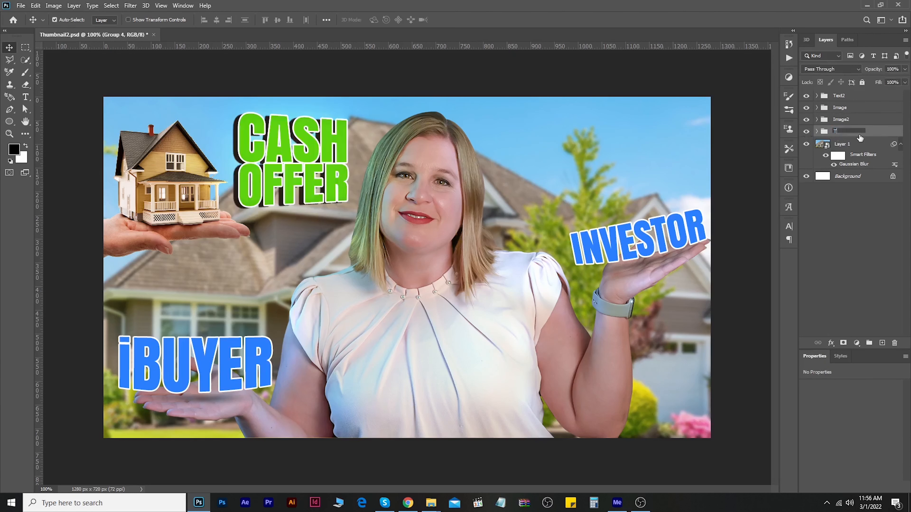
{"action": "type", "text": "Text1"}
{"action": "key", "text": "Return"}
{"action": "left_click_drag", "start_coordinate": [859, 139], "coordinate": [853, 93]}
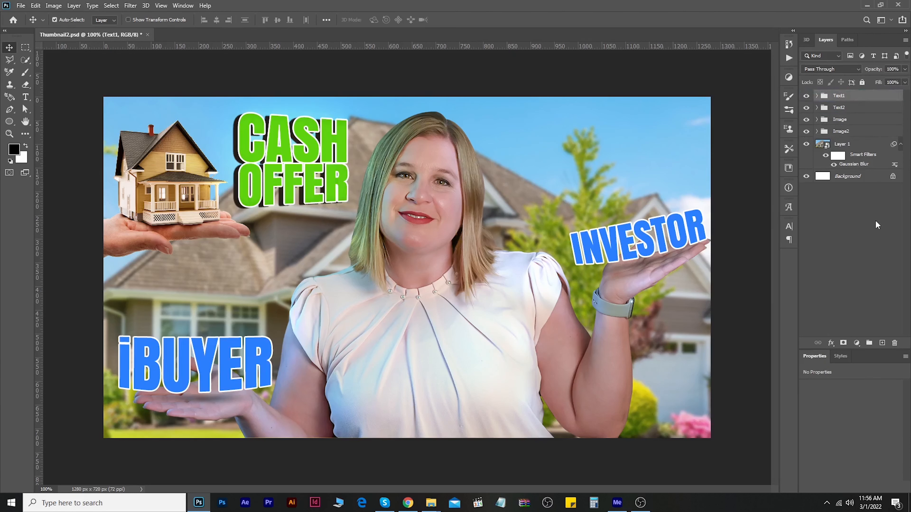
Stamp all visible layers into a new top layer and convert it to a smart object
{"action": "left_click", "coordinate": [876, 220]}
{"action": "key", "text": "ctrl+shift+alt+e"}
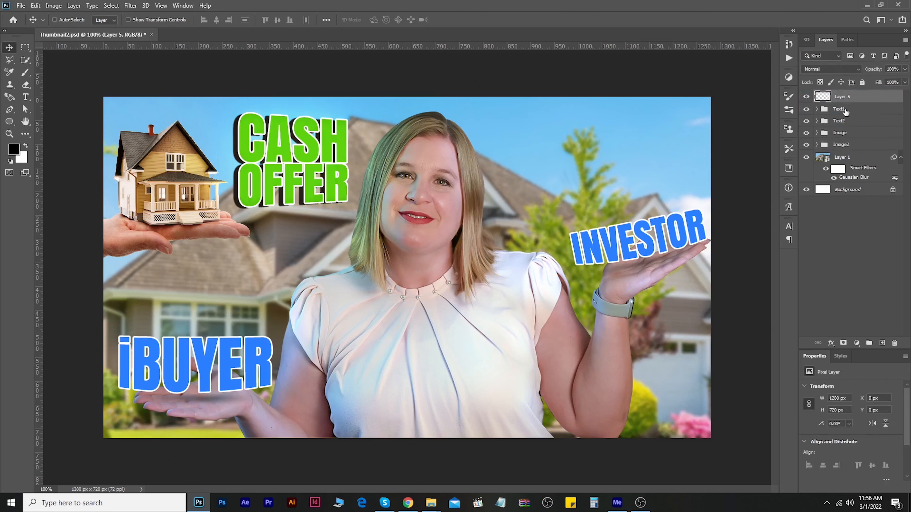
{"action": "right_click", "coordinate": [856, 96]}
{"action": "left_click", "coordinate": [821, 217]}
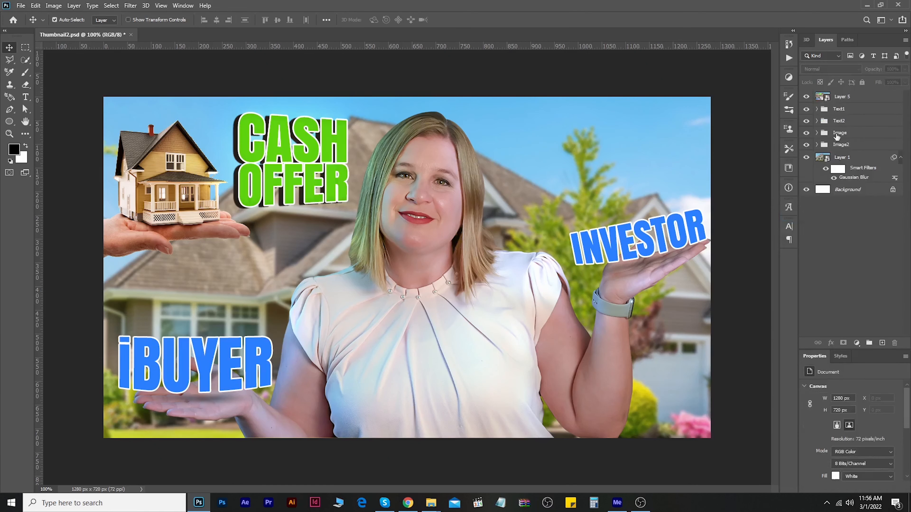
Start a Camera Raw filter on Layer 5 with Contrast +11, Highlights -2, Shadows +17, Clarity +7 and Vibrance reset to 0
{"action": "left_click", "coordinate": [130, 5]}
{"action": "left_click", "coordinate": [161, 61]}
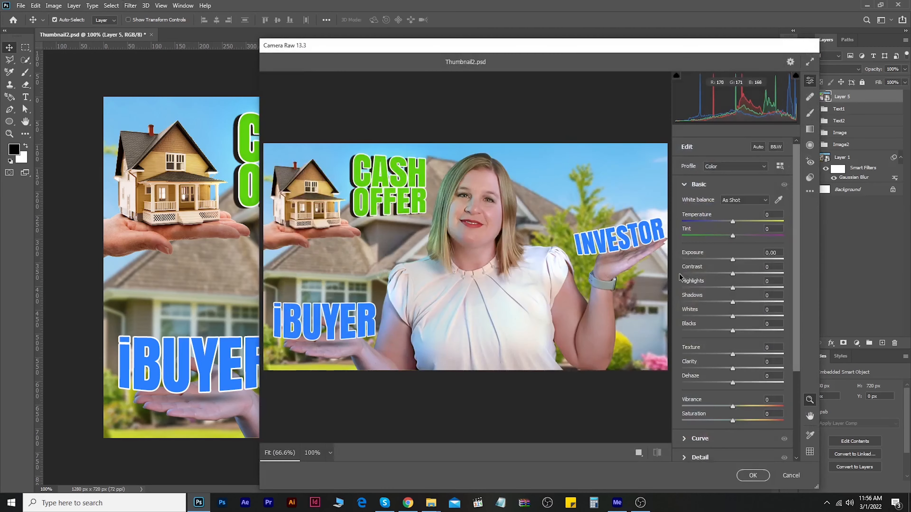
{"action": "left_click_drag", "start_coordinate": [733, 274], "coordinate": [743, 301]}
{"action": "left_click_drag", "start_coordinate": [734, 363], "coordinate": [738, 370]}
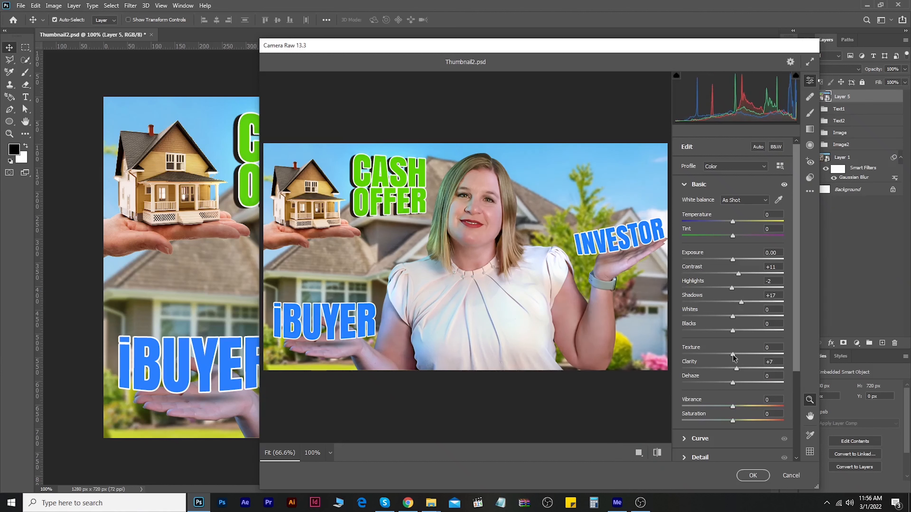
{"action": "left_click_drag", "start_coordinate": [733, 406], "coordinate": [749, 405]}
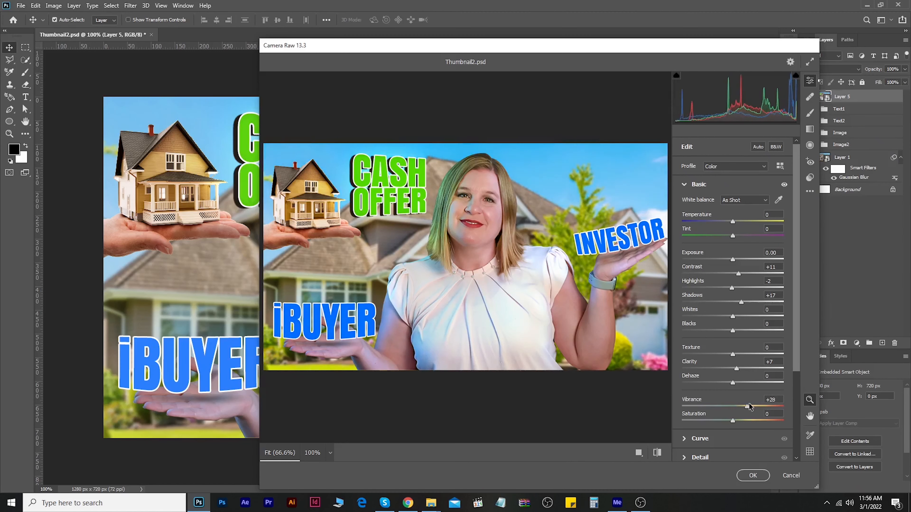
{"action": "double_click", "coordinate": [747, 407]}
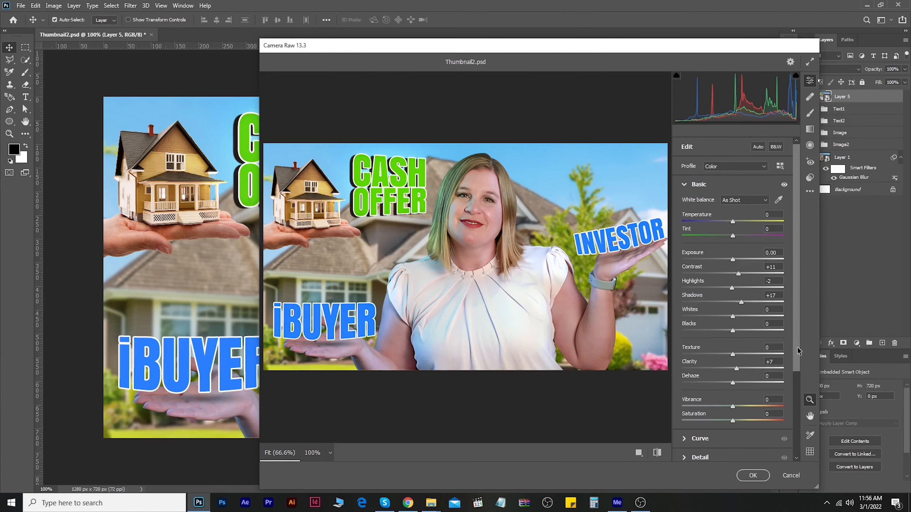
Set Camera Raw noise reduction to 9, grain to 7 and vignetting to -13
{"action": "scroll", "coordinate": [799, 407], "scroll_direction": "down", "scroll_amount": 3}
{"action": "left_click", "coordinate": [692, 377]}
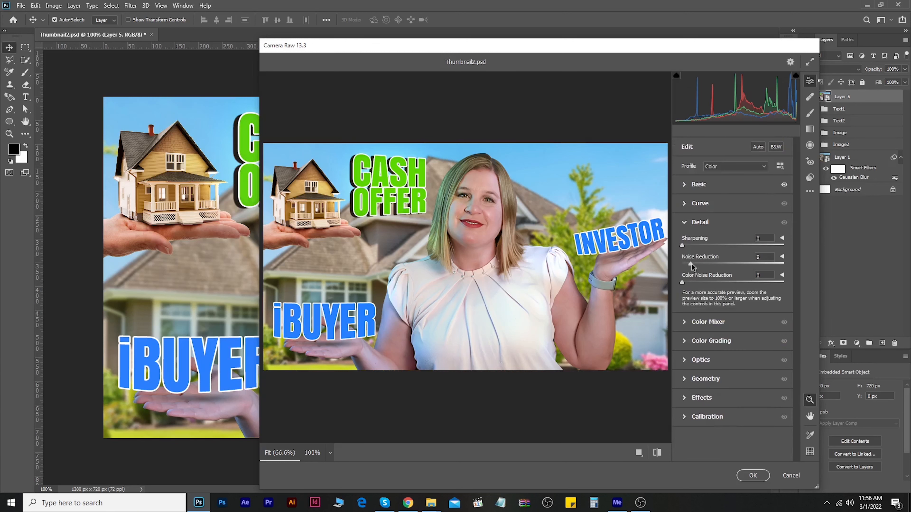
{"action": "left_click", "coordinate": [685, 403]}
{"action": "left_click_drag", "start_coordinate": [734, 359], "coordinate": [689, 339]}
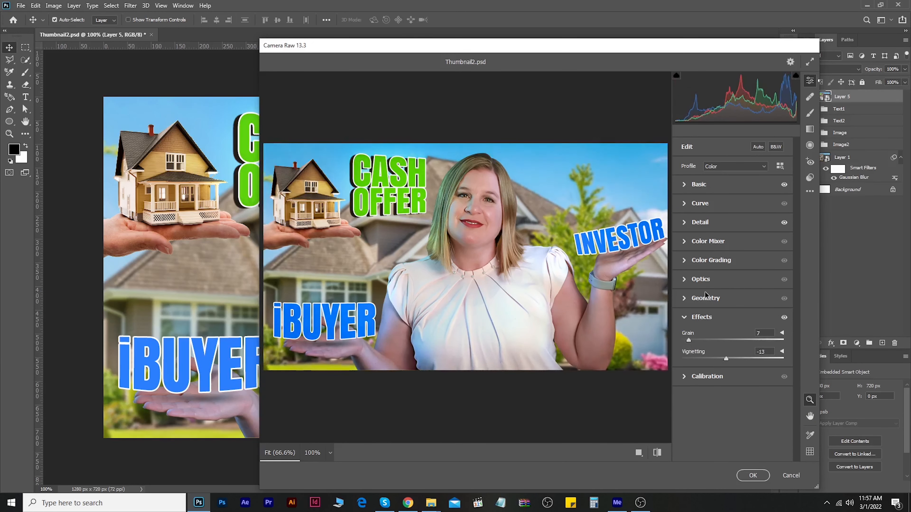
Adjust the Optics correction slightly and apply the Camera Raw filter to Layer 5
{"action": "left_click", "coordinate": [686, 279]}
{"action": "left_click_drag", "start_coordinate": [732, 320], "coordinate": [730, 304]}
{"action": "left_click", "coordinate": [753, 475]}
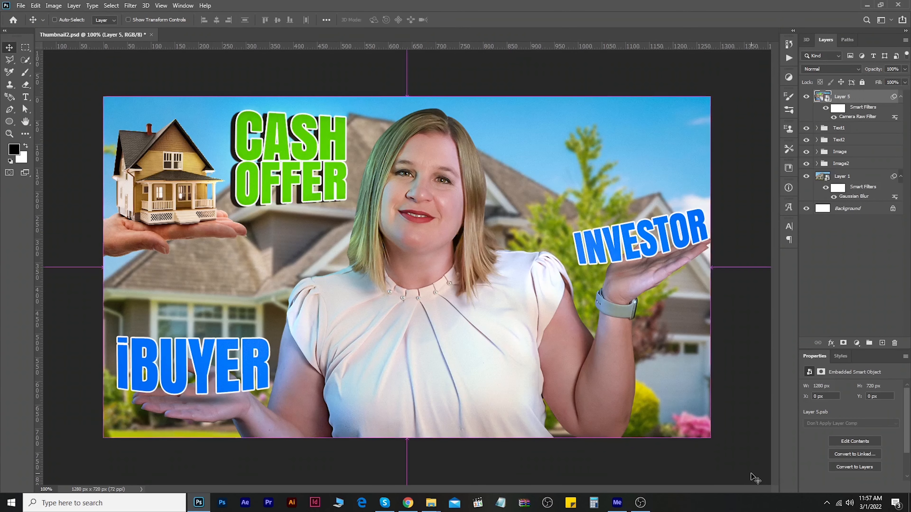
{"action": "key", "text": "ctrl+minus"}
{"action": "left_click", "coordinate": [708, 436], "text": "ctrl"}
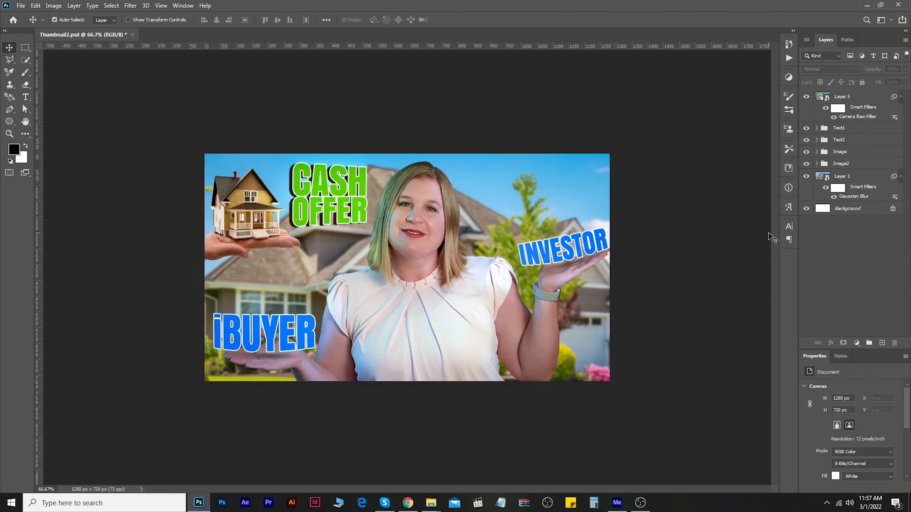
{"action": "right_click", "coordinate": [818, 505]}
{"action": "left_click", "coordinate": [825, 504]}
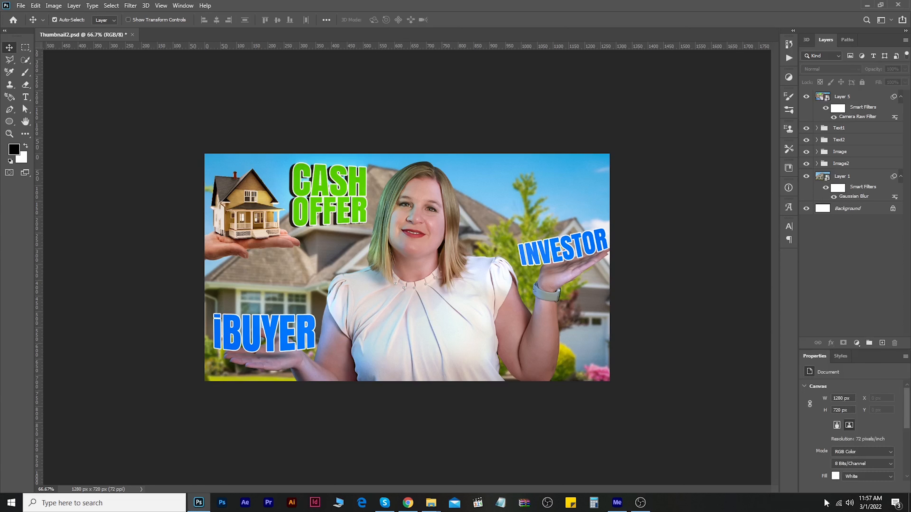